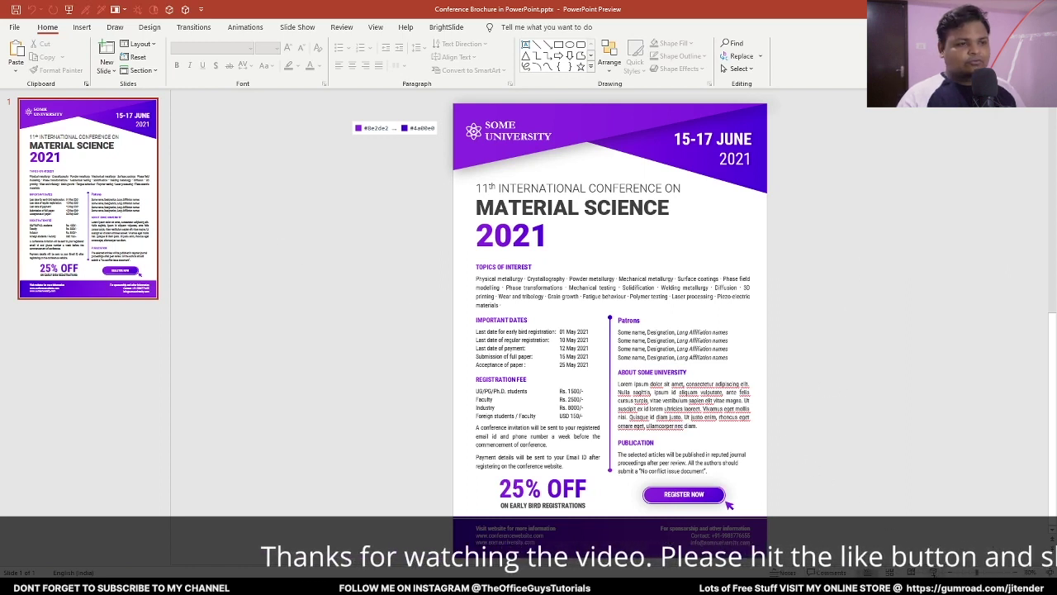
Present the finished conference brochure full screen and examine it enlarged from the header down to the registration details and footer
key(F5)
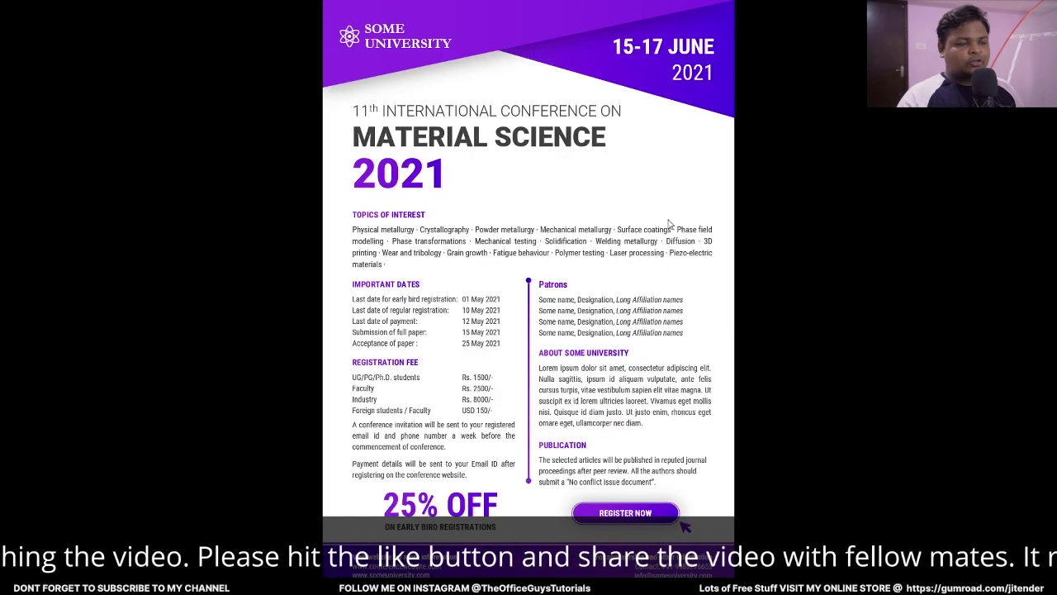
scroll(671, 224, up, 3)
scroll(355, 125, up, 3)
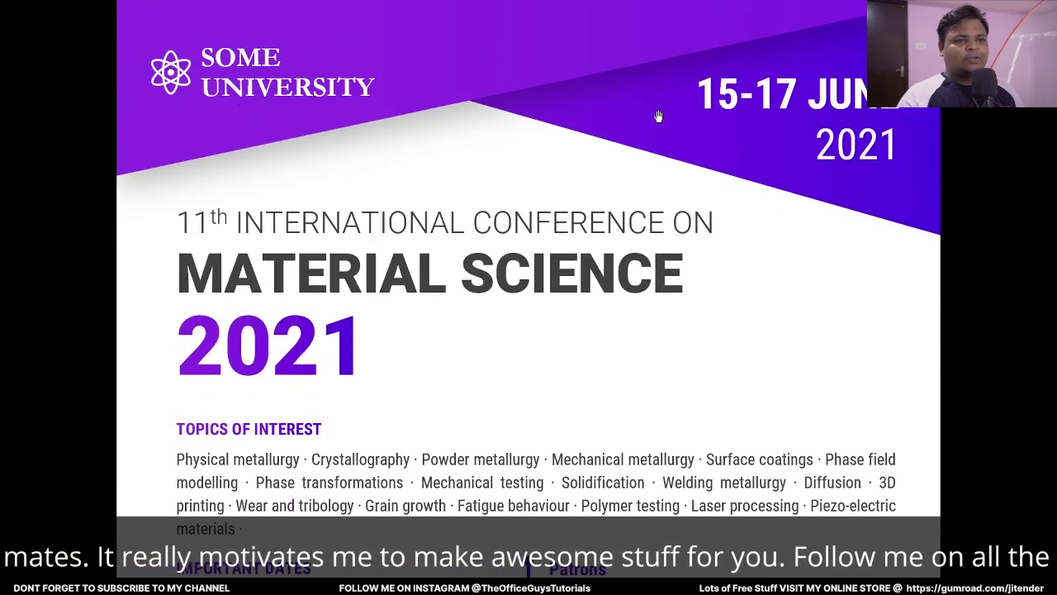
drag(779, 185, 741, 146)
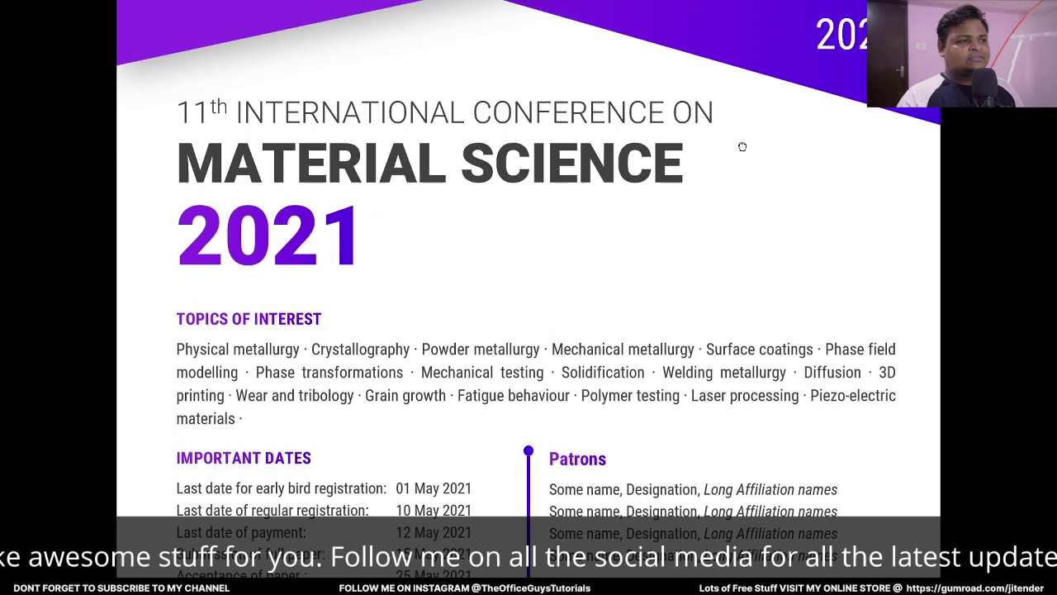
drag(405, 323, 520, 266)
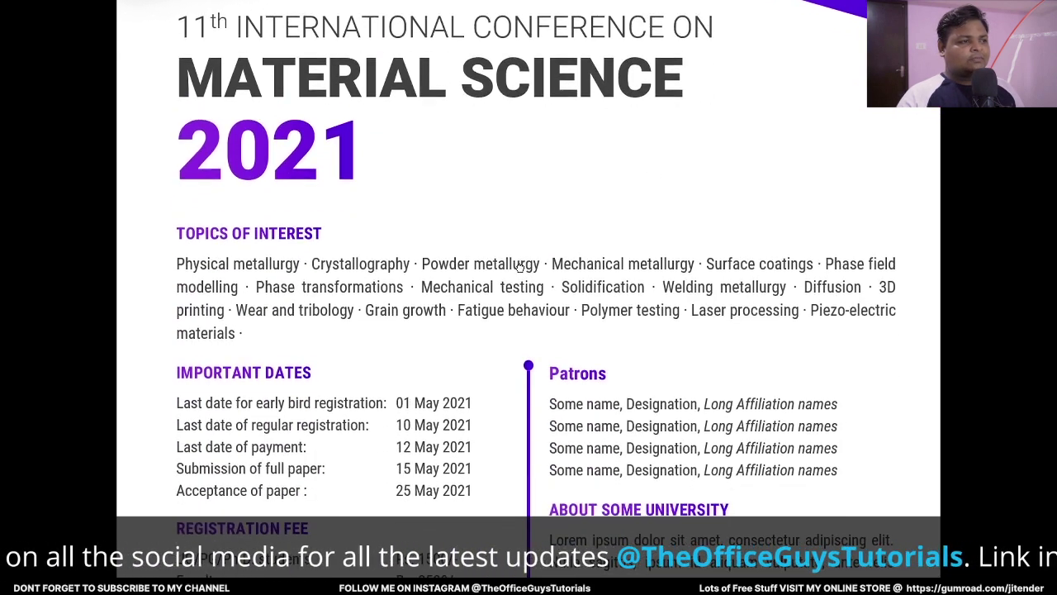
drag(450, 299, 289, 184)
drag(428, 290, 422, 210)
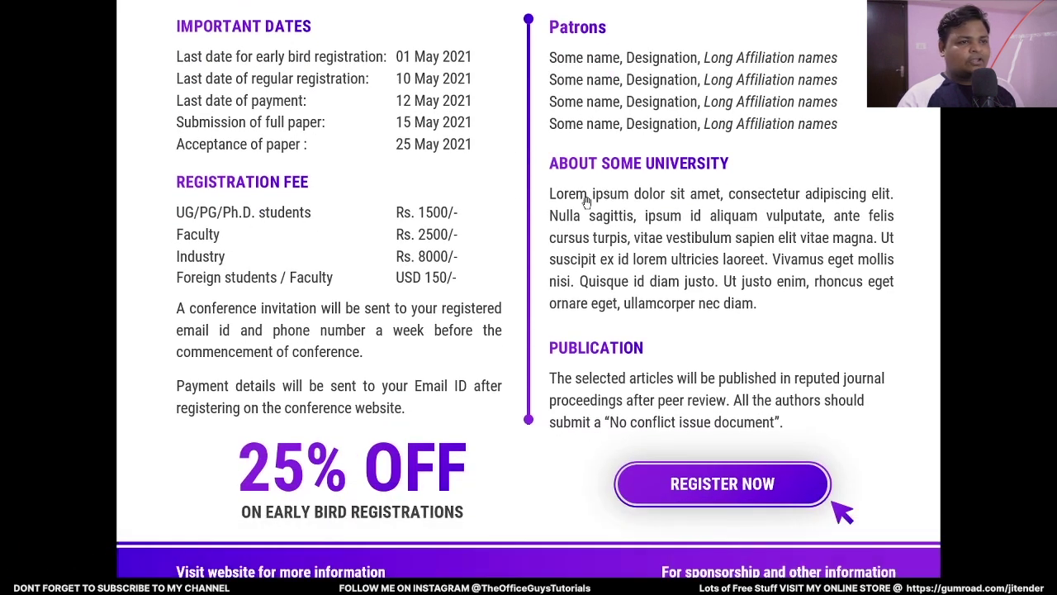
drag(762, 294, 711, 256)
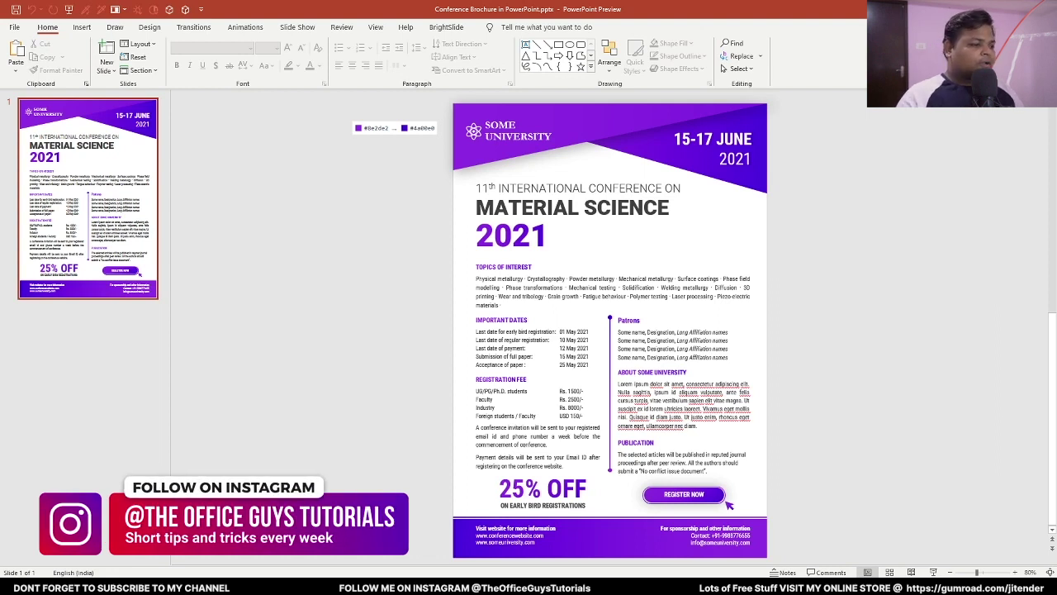
Switch to the Firefox browser, search the web for "color gradient" and open the uiGradients site in a new tab
key(super)
click(235, 76)
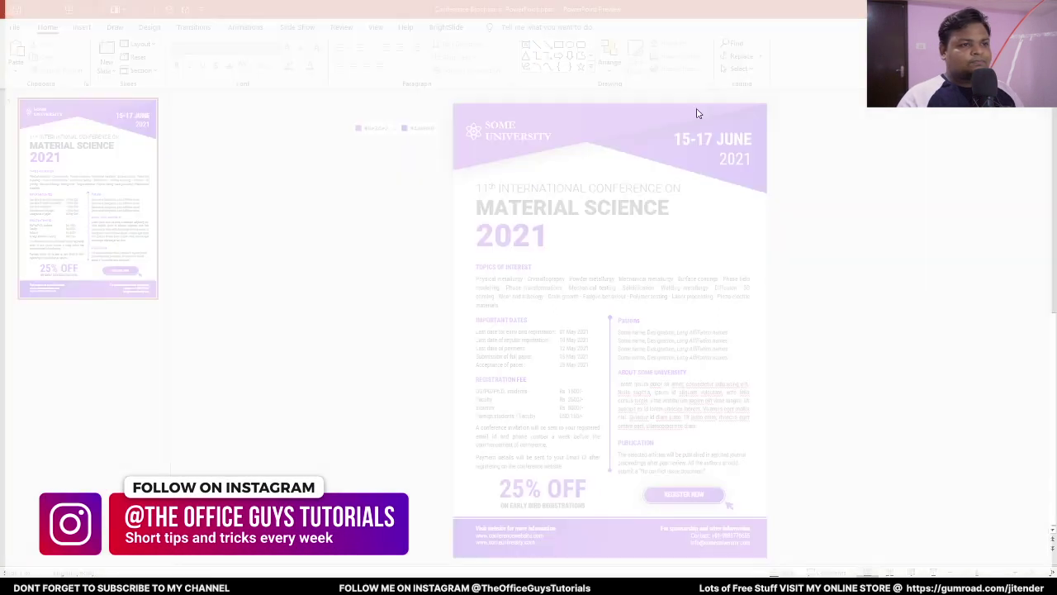
text(color gradient)
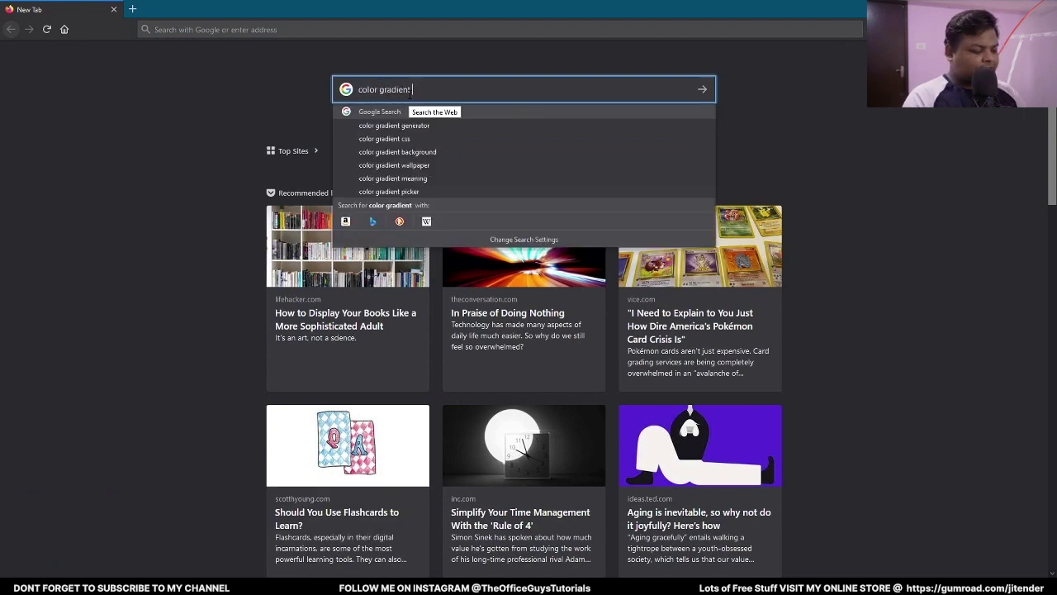
key(Return)
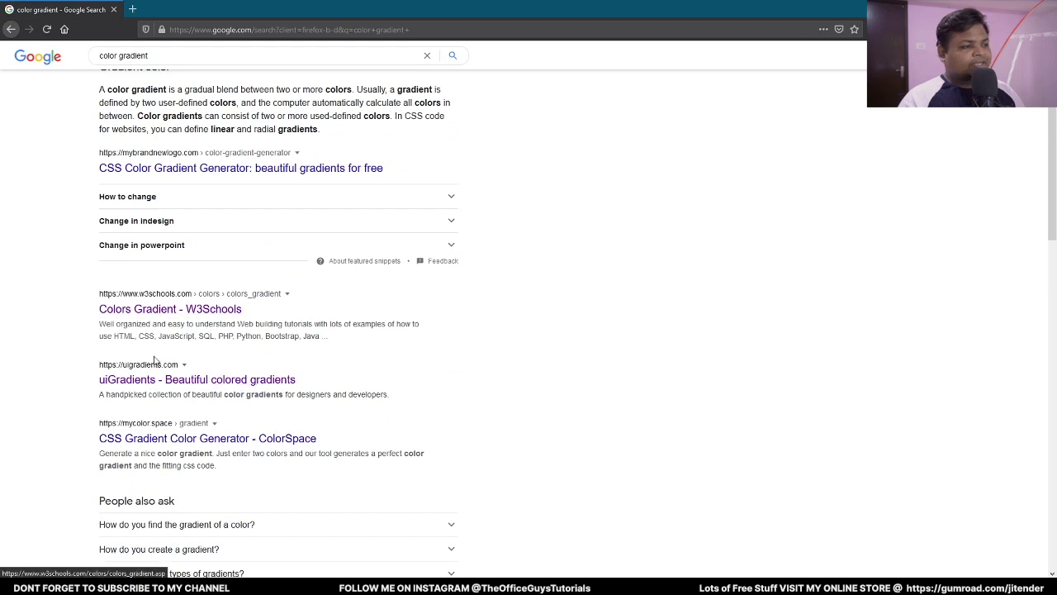
middle_click(145, 379)
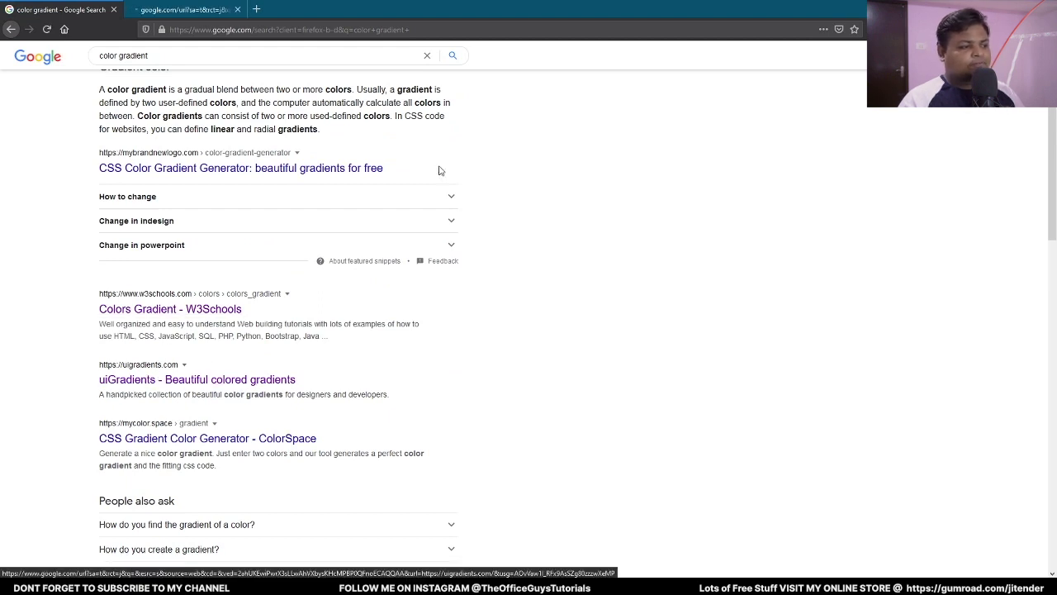
click(183, 10)
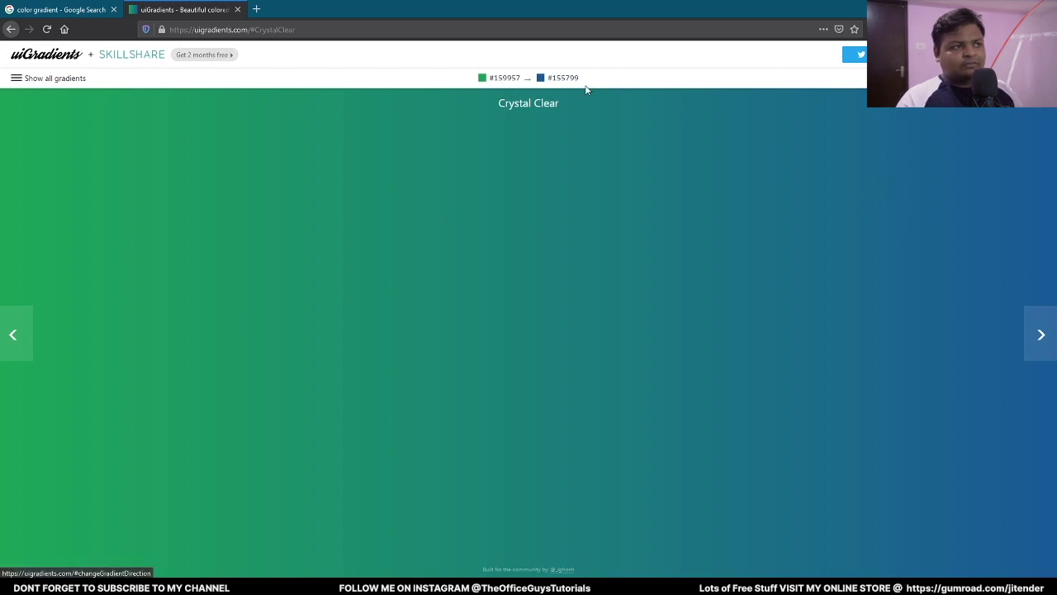
Open the Amin gradient from the full gradient list and capture a screen snip of its colour codes #8e2de2 and #4a00e0
click(17, 78)
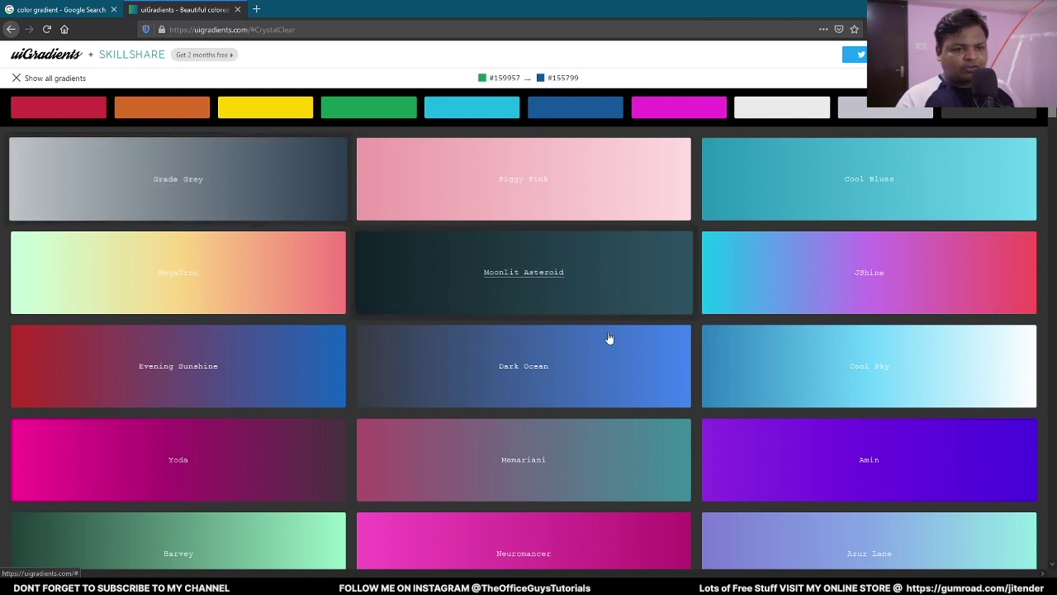
click(878, 468)
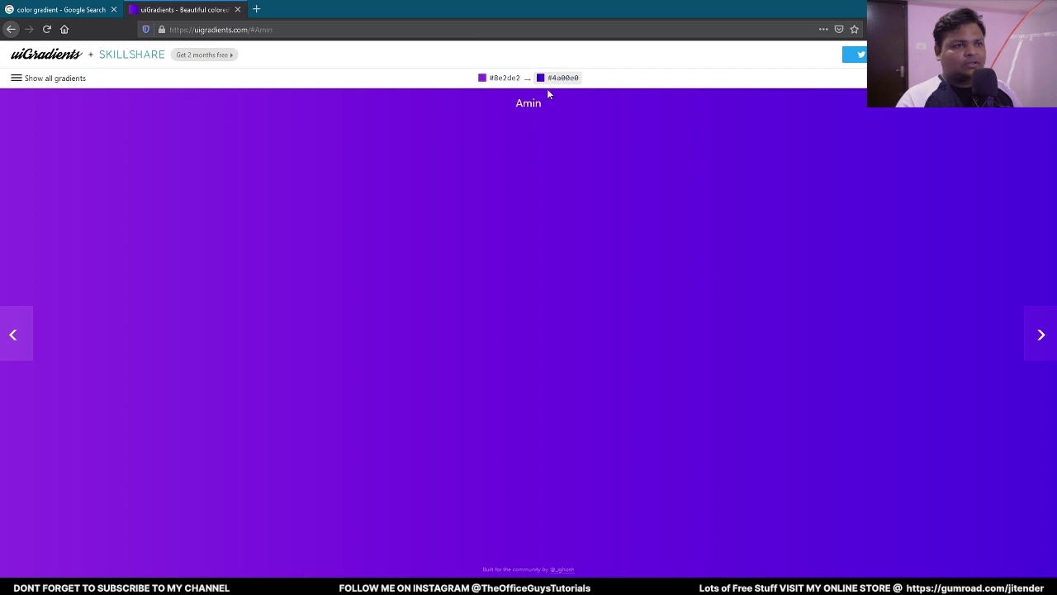
key(ctrl+plus)
key(ctrl+plus)
key(ctrl+plus)
key(ctrl+plus)
key(ctrl+plus)
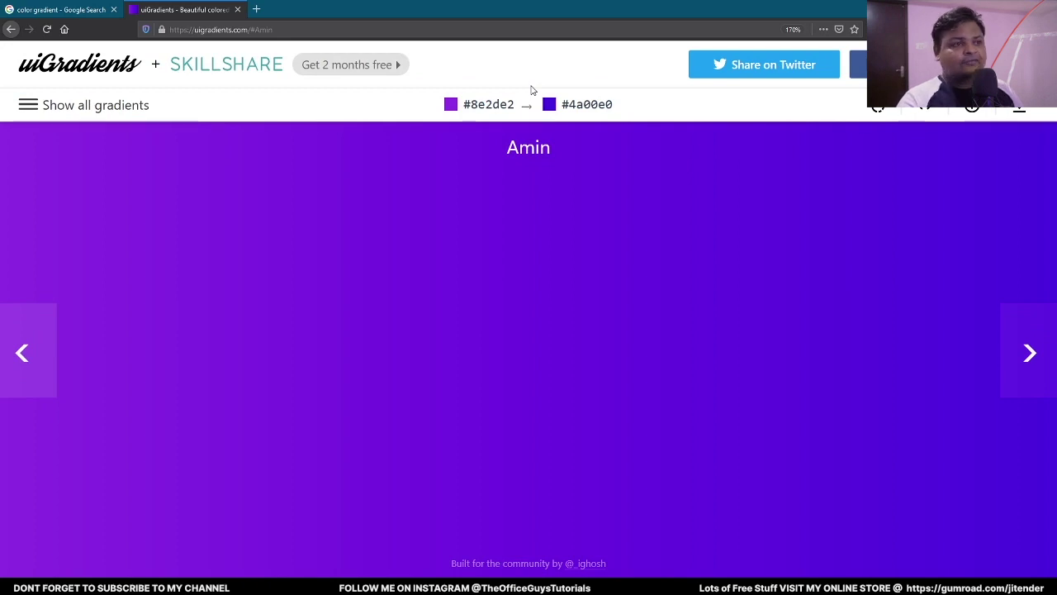
key(super+shift+s)
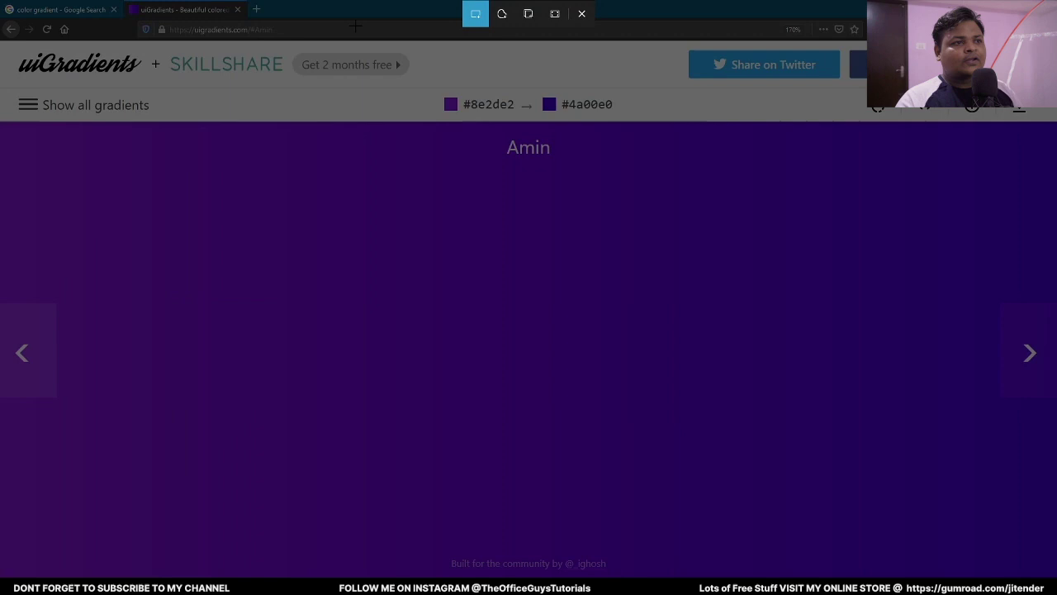
drag(434, 86, 624, 119)
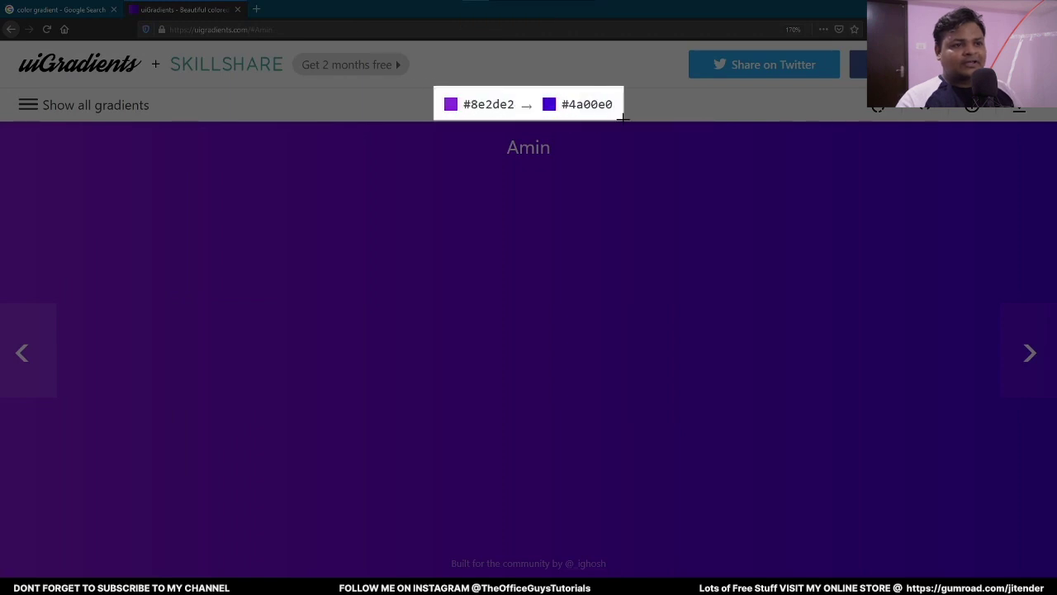
Switch to PowerPoint and paste the colour-code snip, placing it outside the brochure slide, left of its header
key(alt+Tab)
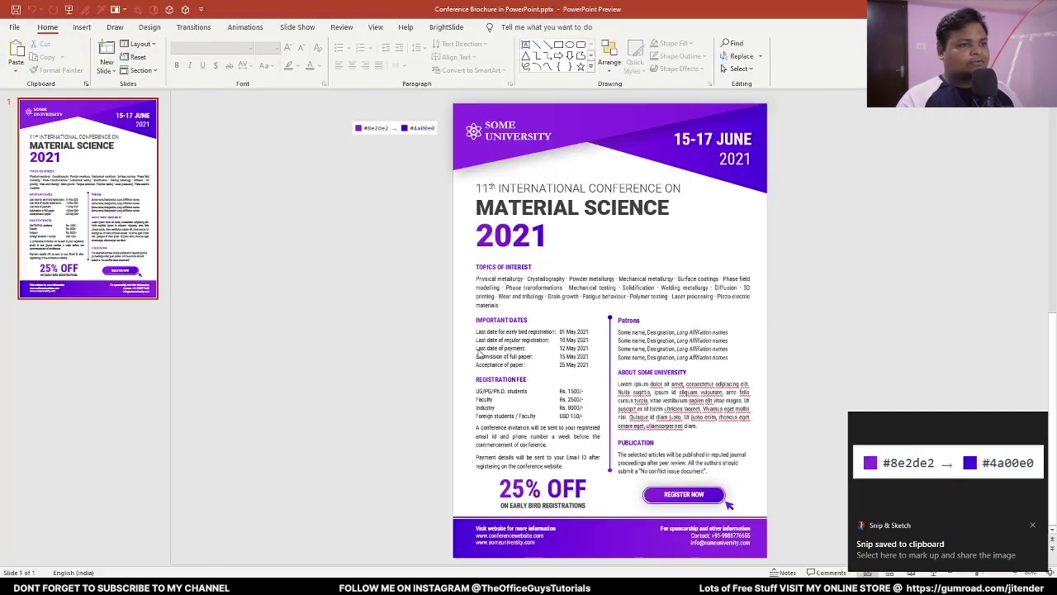
key(ctrl+v)
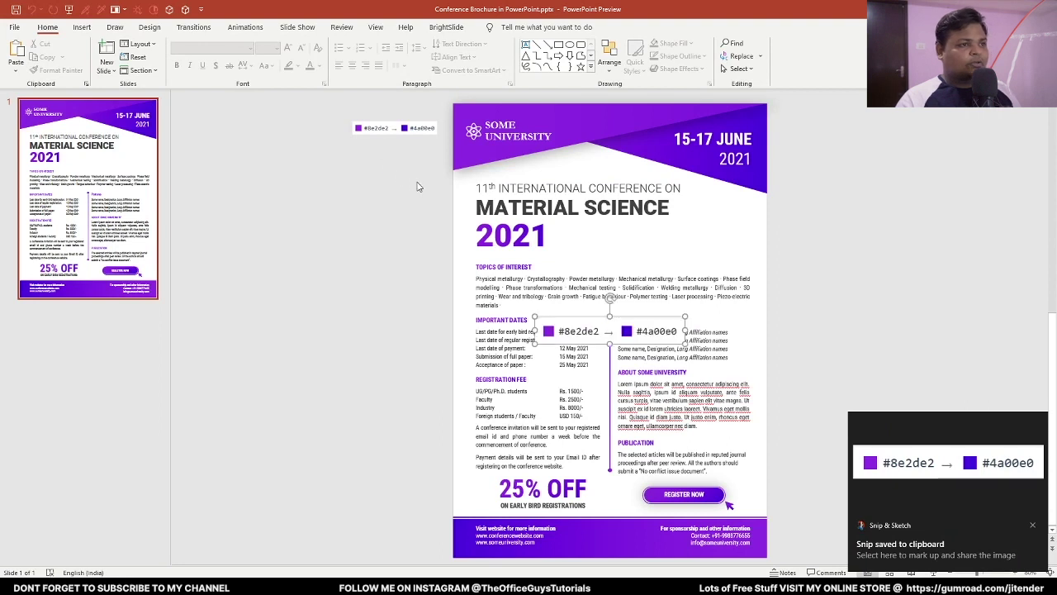
drag(571, 331, 330, 157)
click(446, 193)
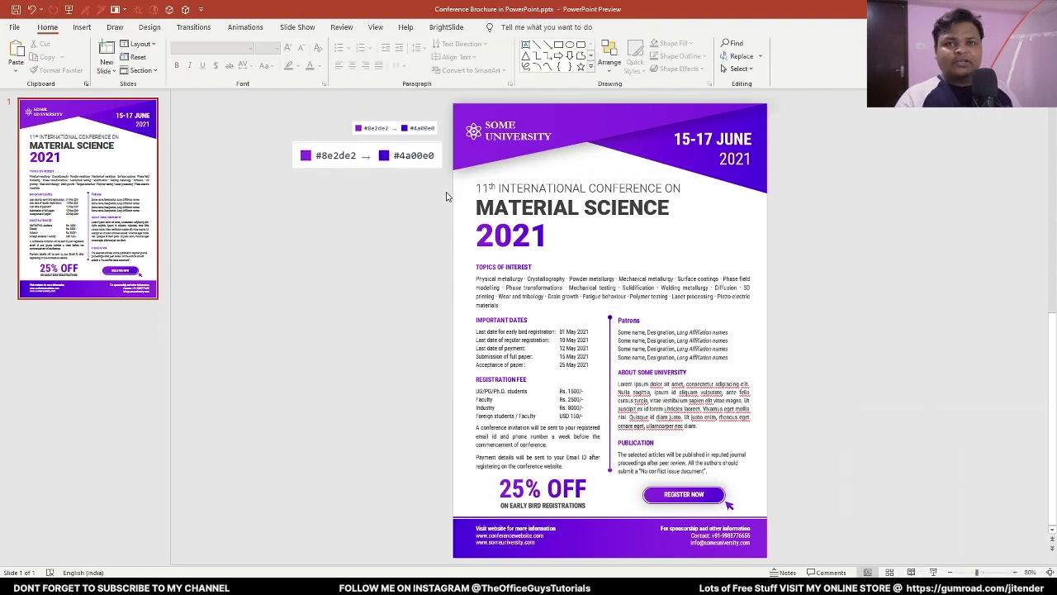
Open a new blank presentation and delete its vertical and horizontal guides
click(124, 217)
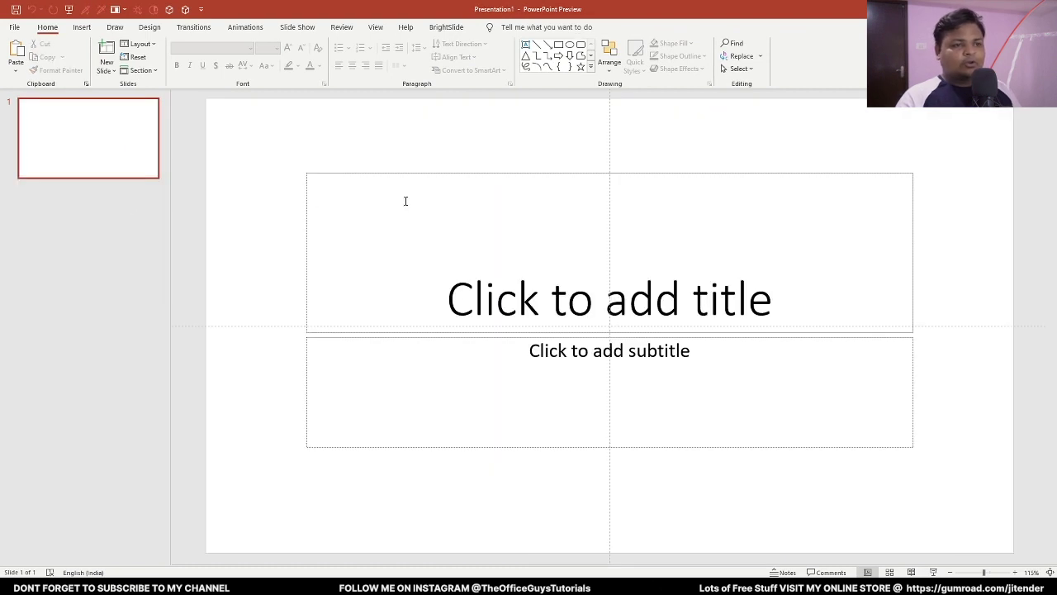
right_click(609, 112)
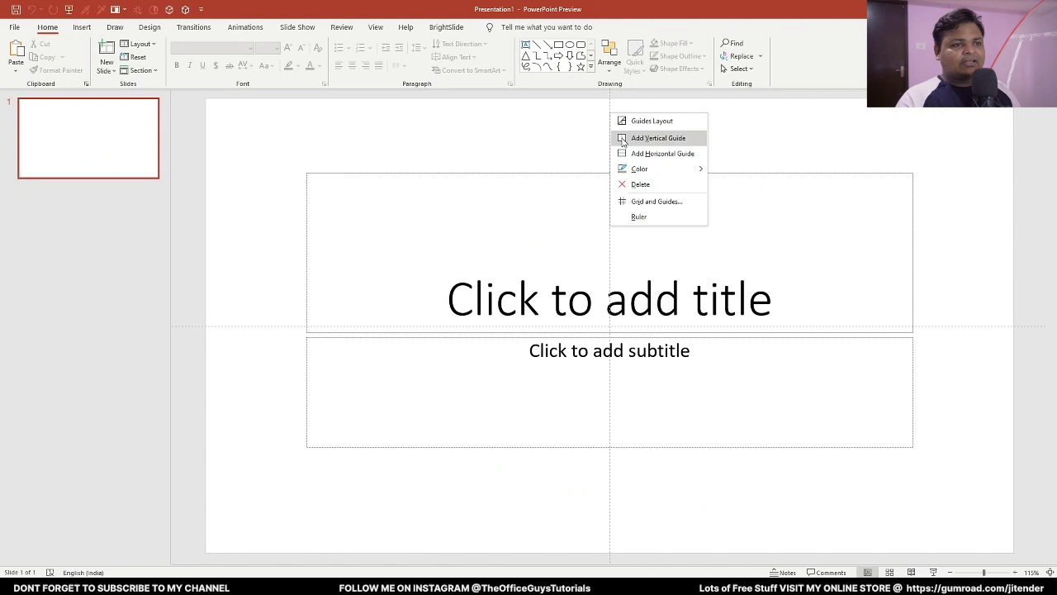
click(652, 185)
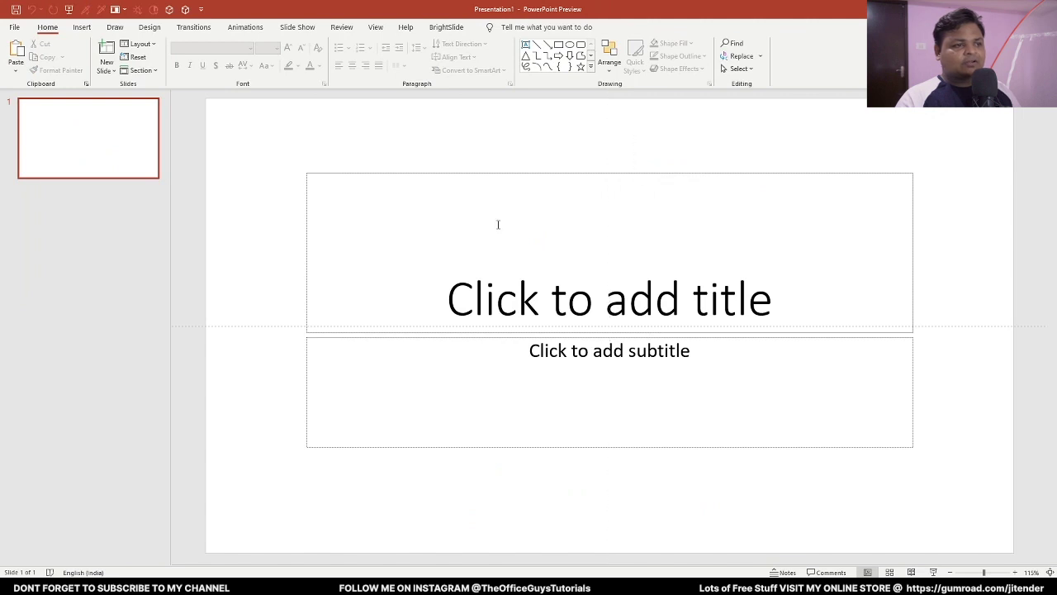
right_click(260, 327)
click(299, 395)
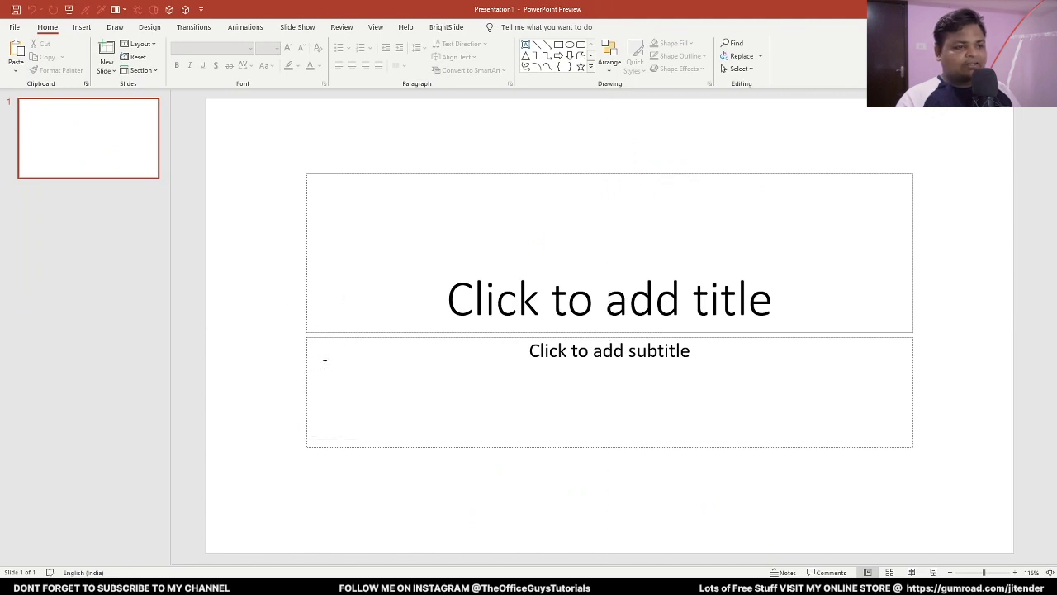
Change the first slide's layout to Blank
right_click(134, 146)
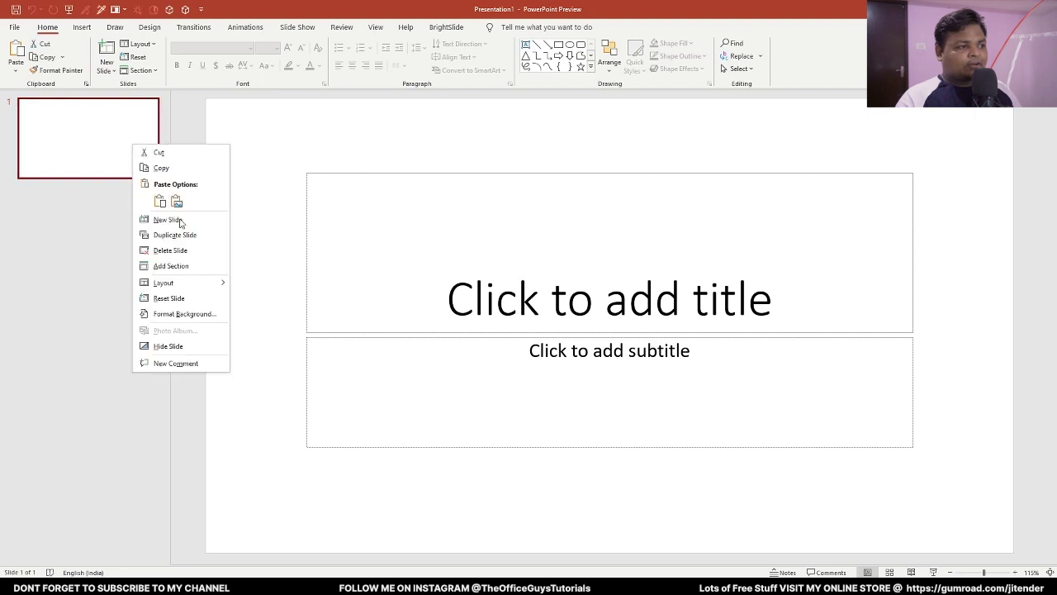
mouse_move(202, 287)
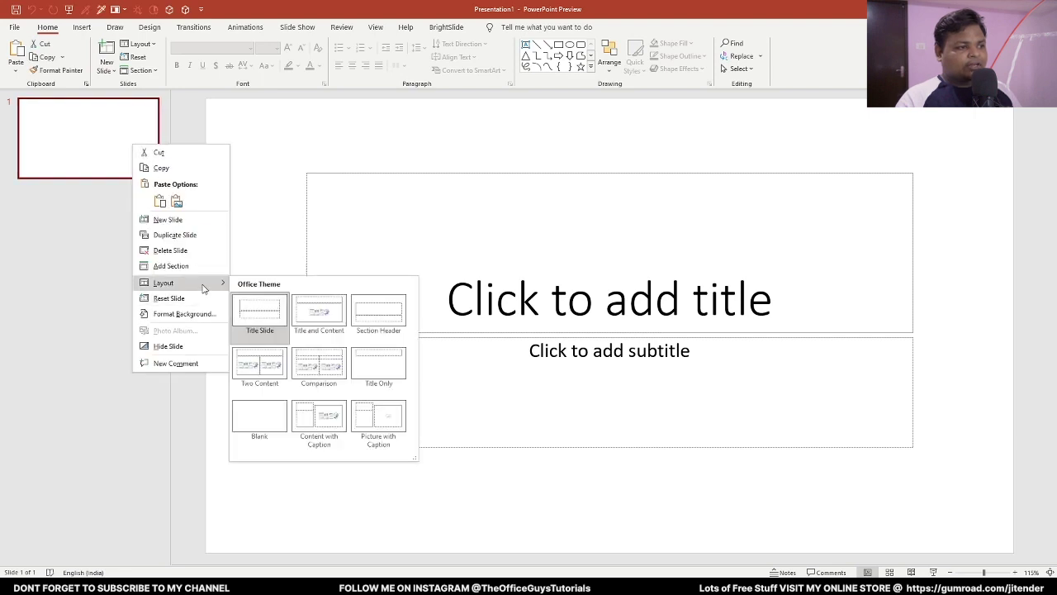
click(270, 419)
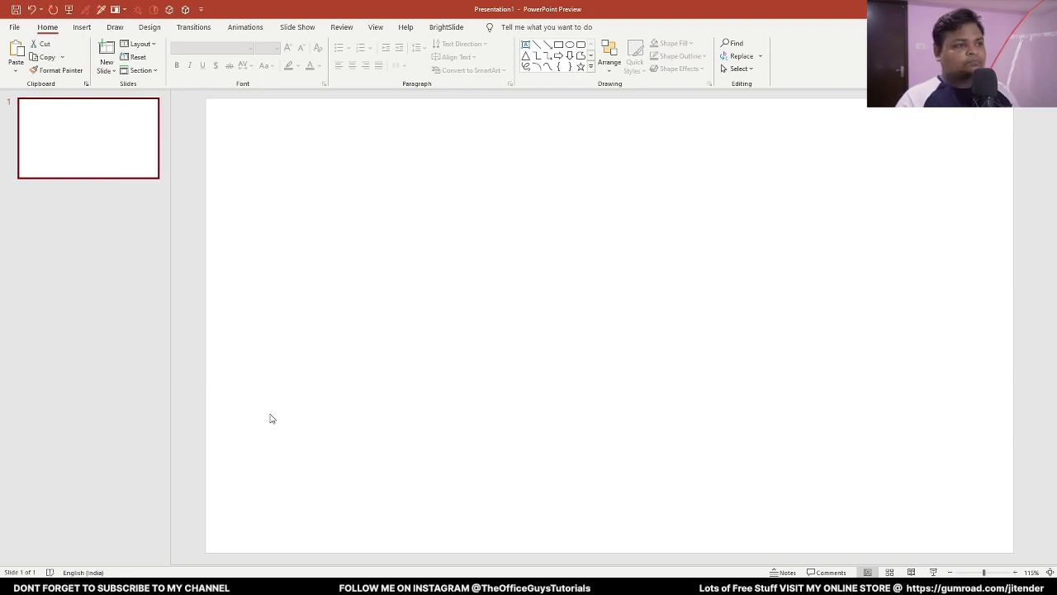
Set the slide size to A4 Paper (210x297 mm) in portrait orientation, scaling the content with Maximize
click(150, 30)
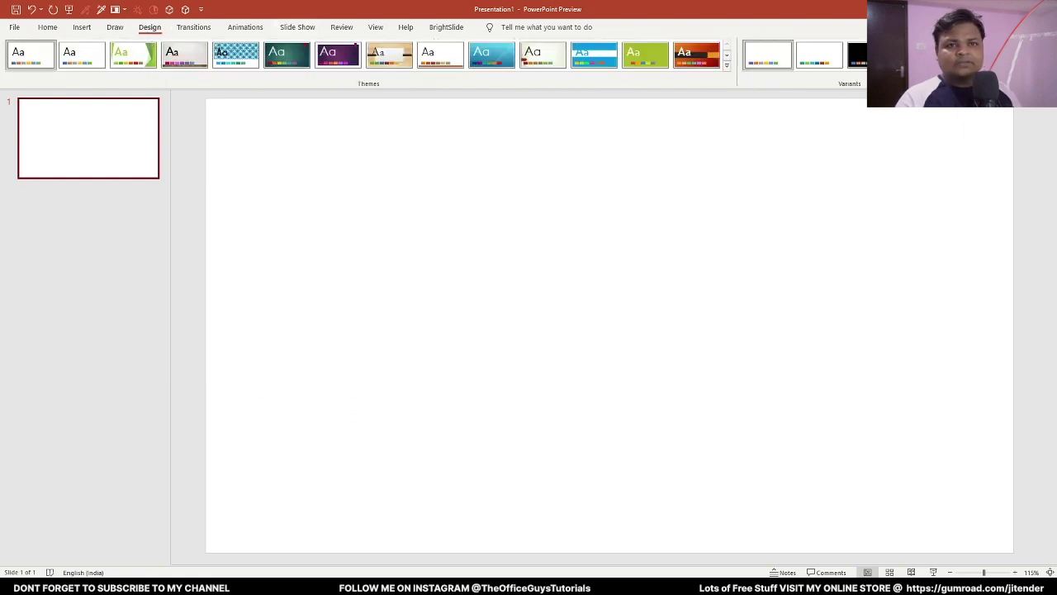
click(987, 56)
click(975, 145)
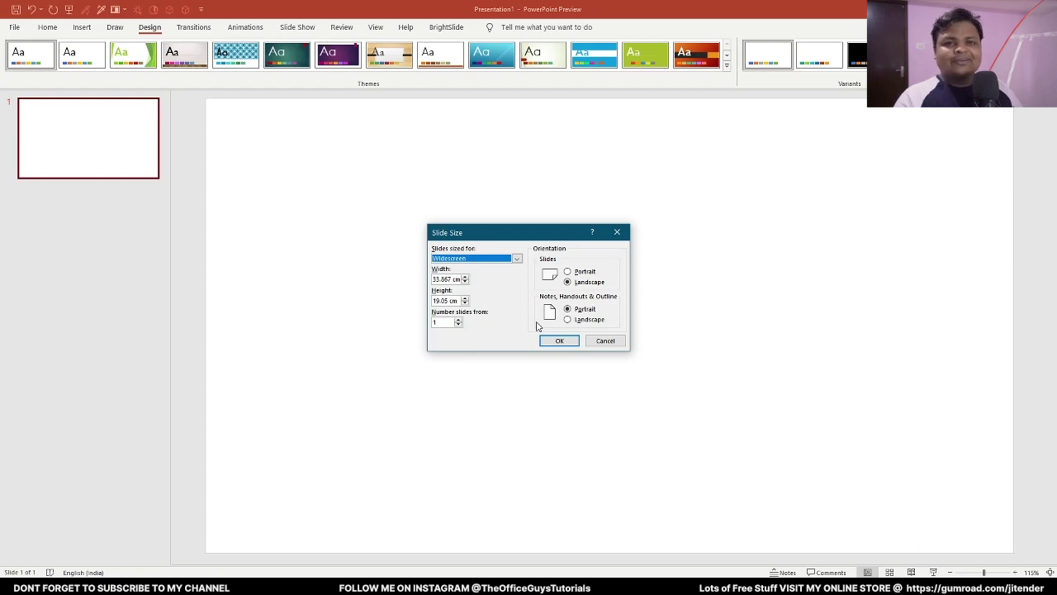
click(464, 261)
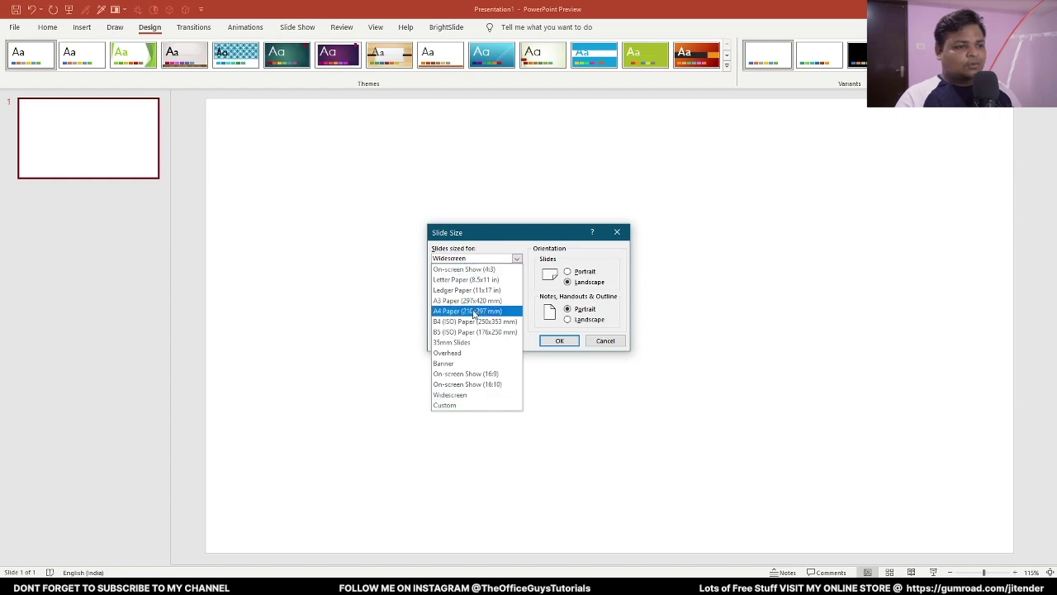
click(446, 311)
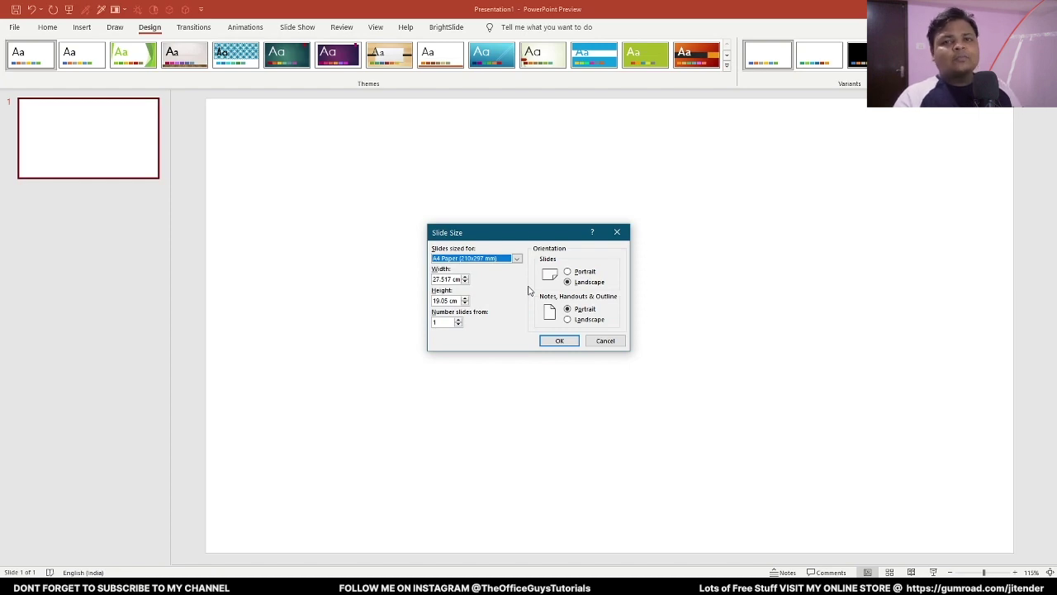
click(576, 273)
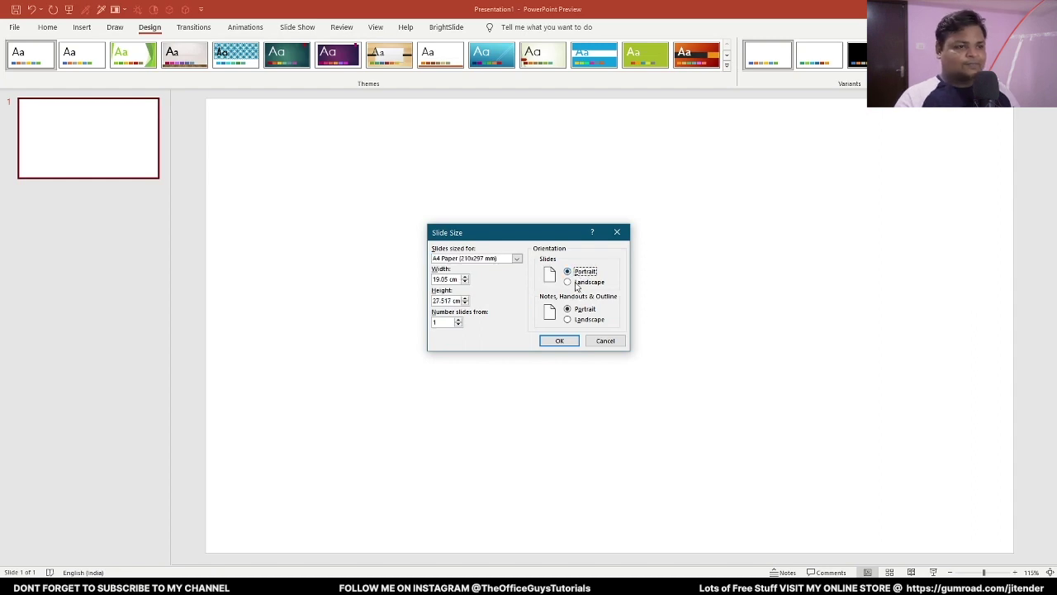
click(561, 341)
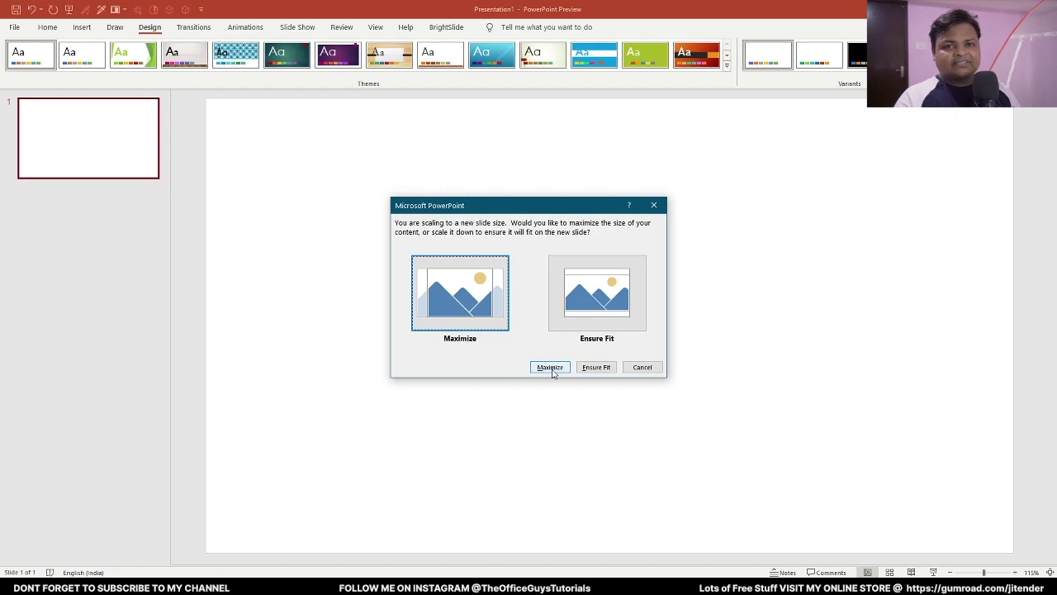
click(552, 371)
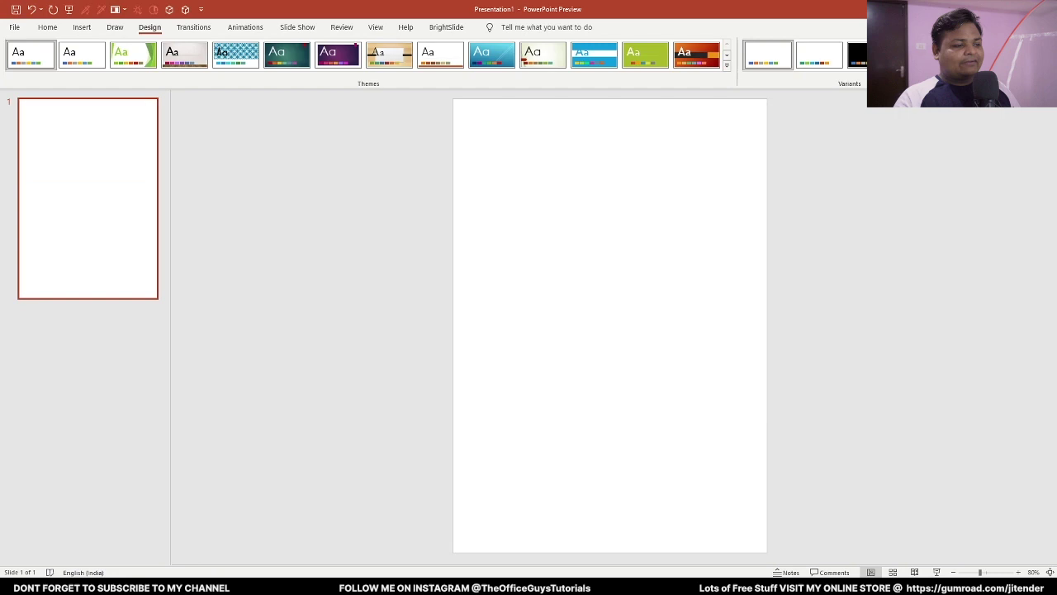
Paste the gradient colour-code snip and place it outside the blank slide, beside its upper-left corner
key(ctrl+v)
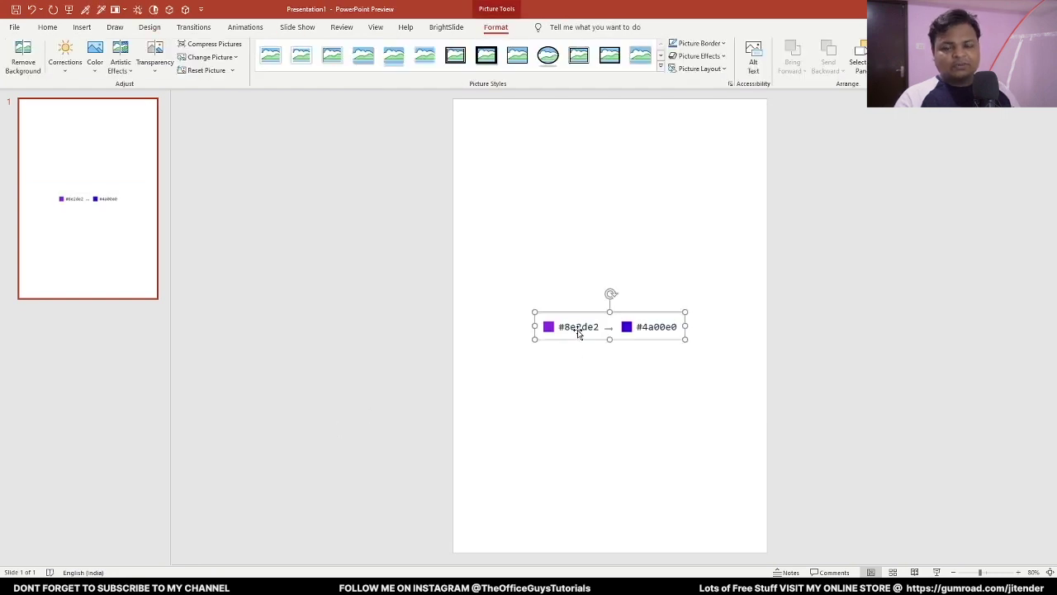
drag(578, 332, 337, 125)
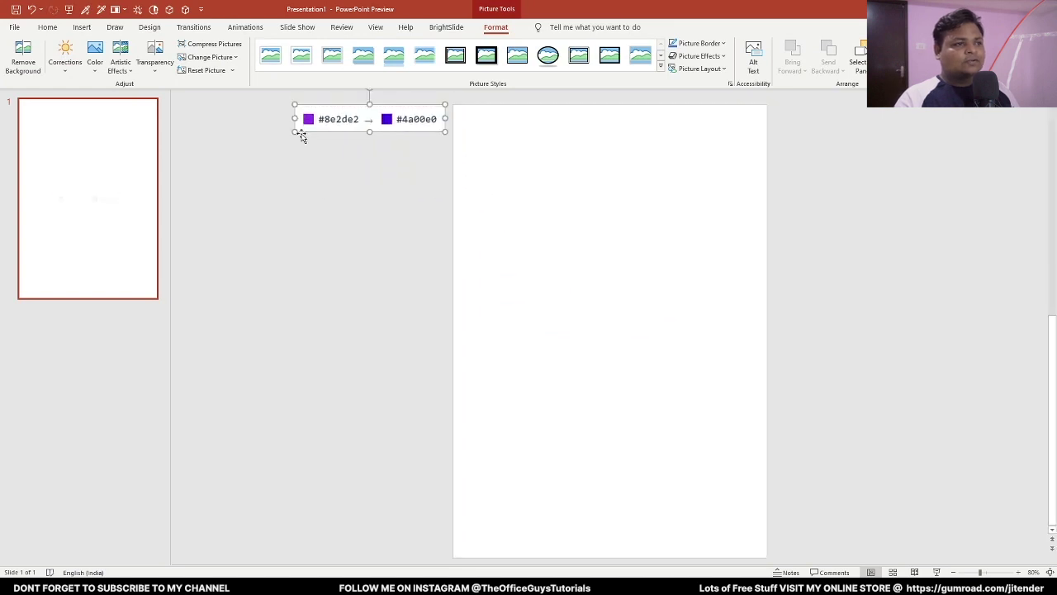
Shrink the gradient colour-code snip and keep it beside the slide's upper-left corner
click(343, 128)
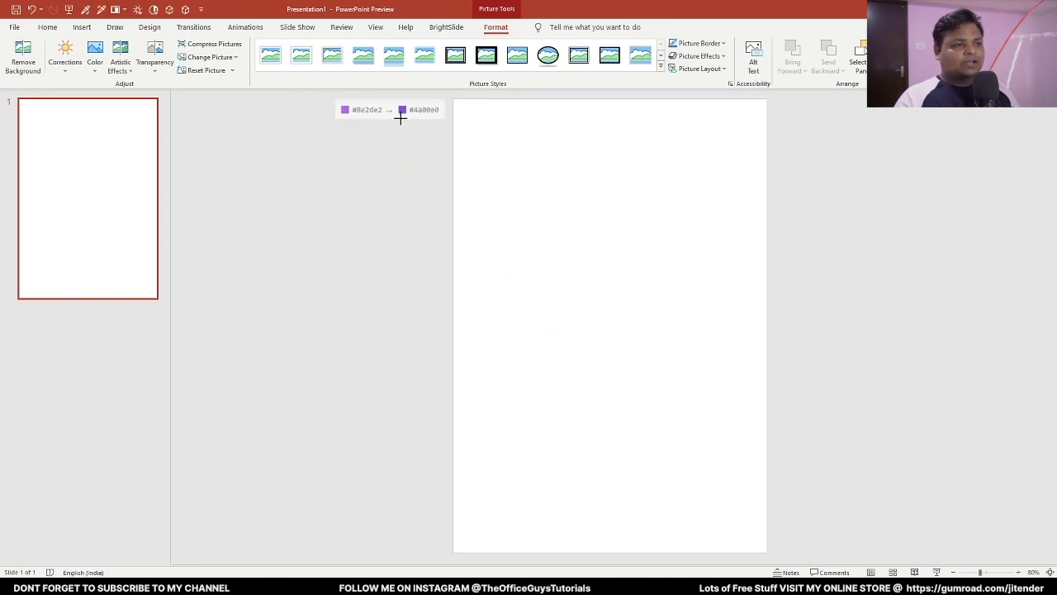
click(512, 193)
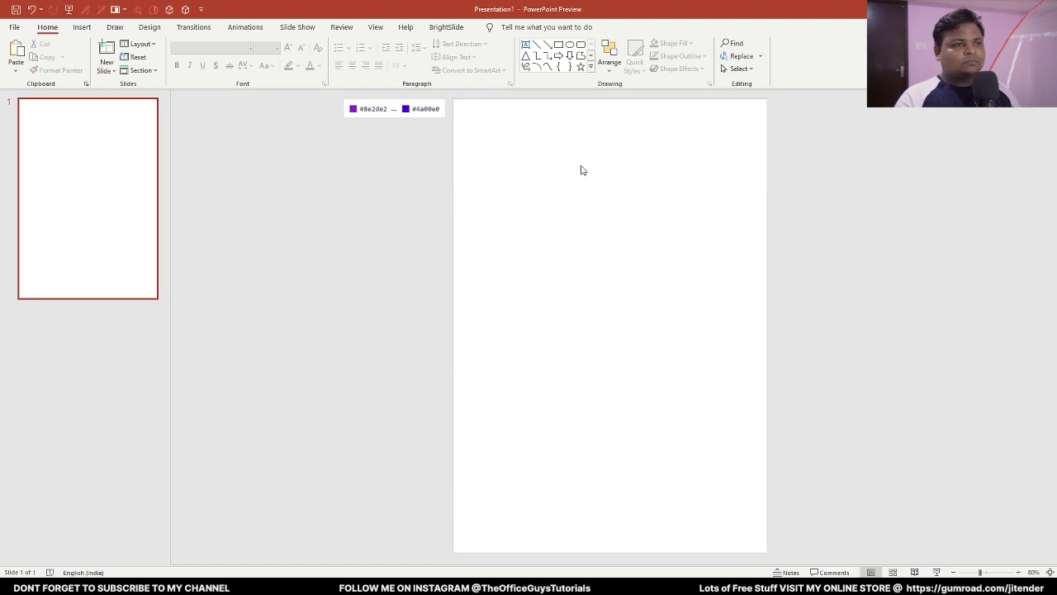
Draw a right triangle about 9.06 cm high and 13.77 cm wide, and rotate it 90° clockwise
click(591, 70)
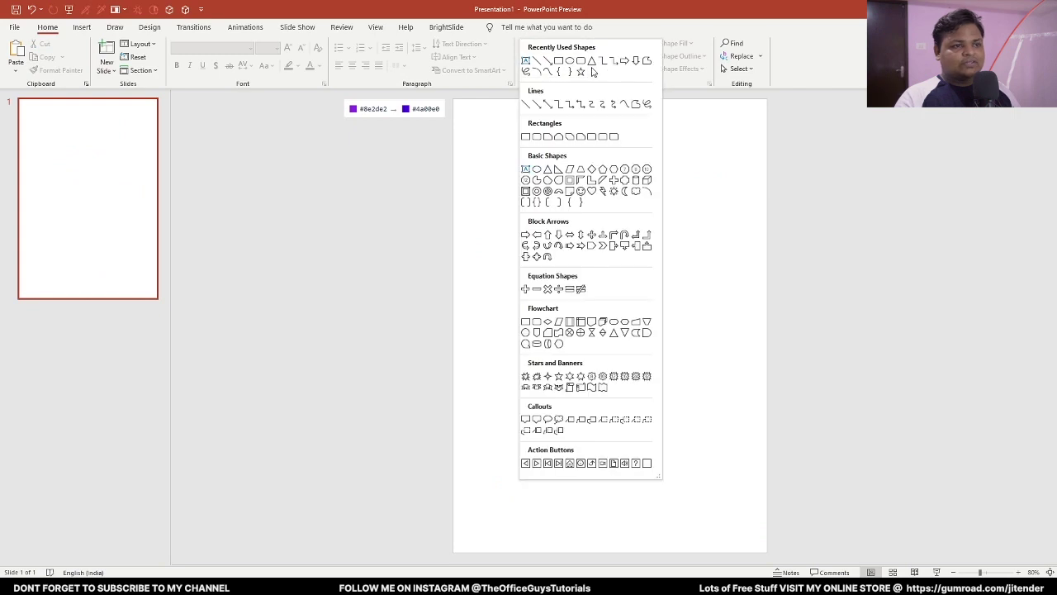
click(558, 172)
drag(472, 123, 699, 274)
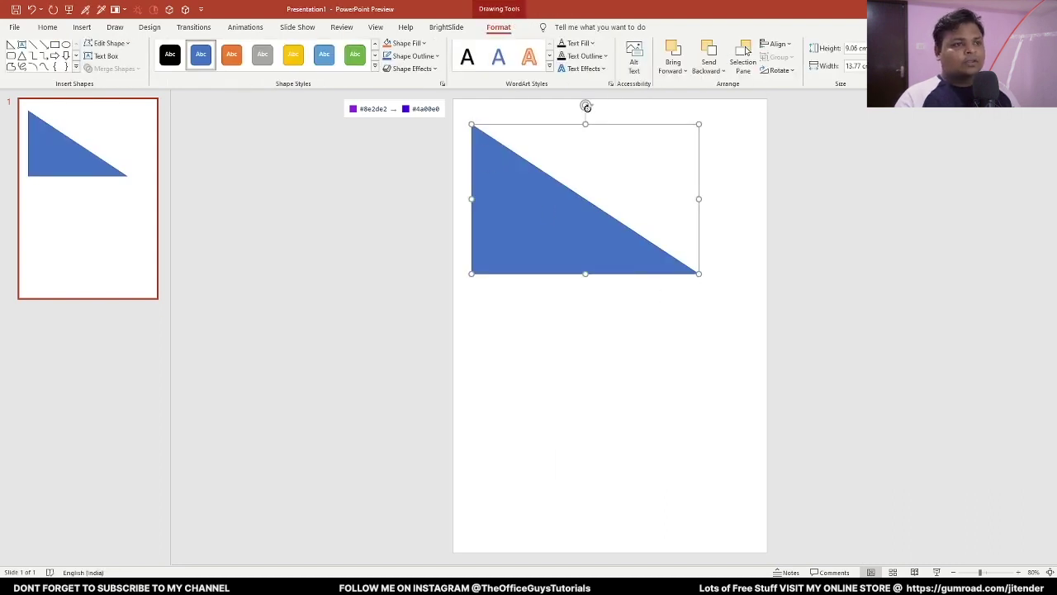
drag(586, 106, 631, 199)
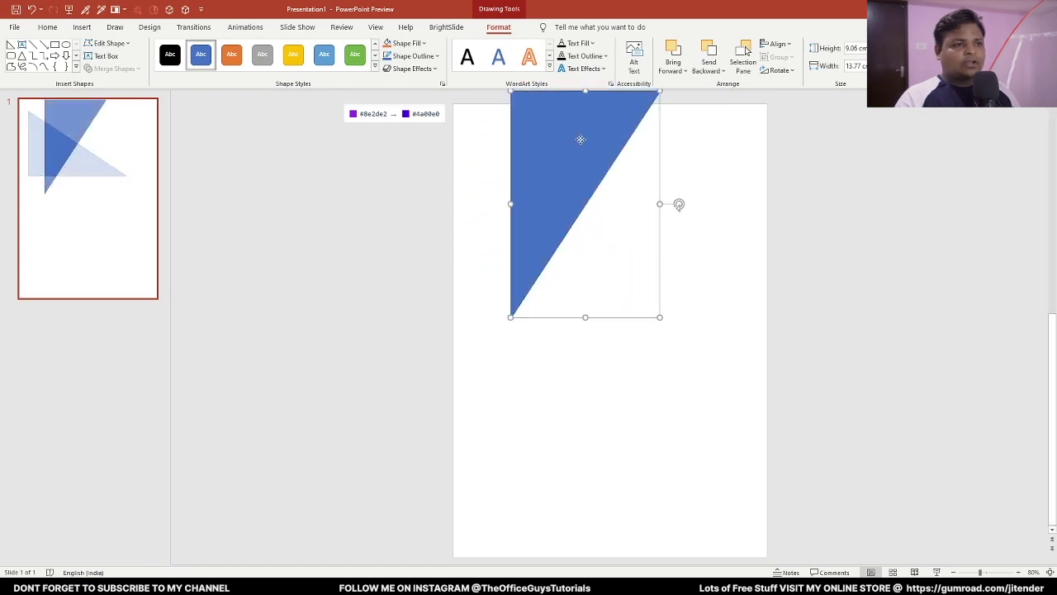
Align the triangle with the slide's upper-left corner and resize it into a shallow wedge spanning the full slide width
drag(581, 140, 522, 149)
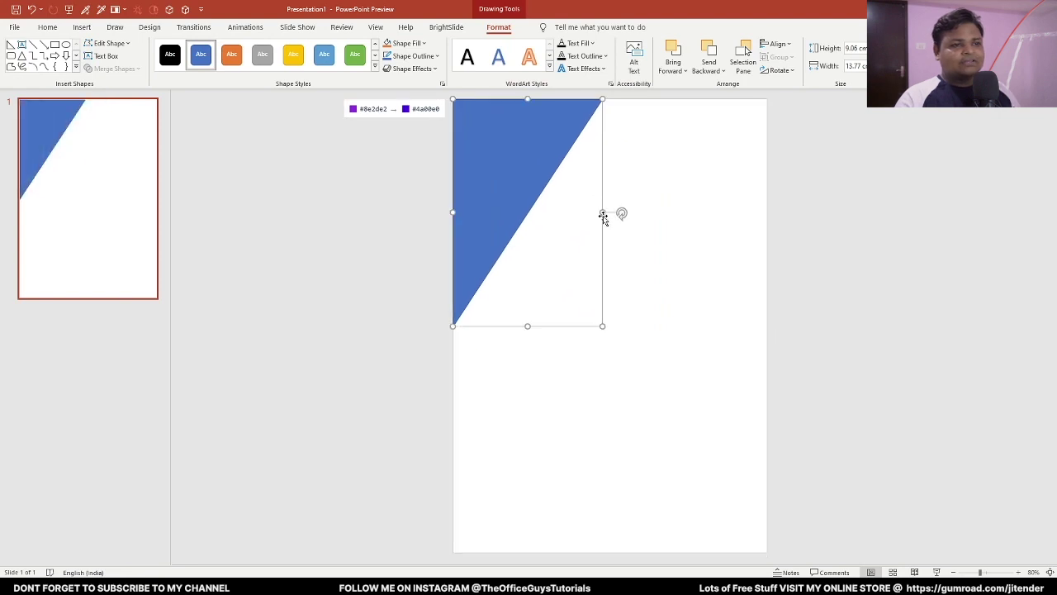
drag(602, 213, 766, 213)
drag(610, 325, 625, 199)
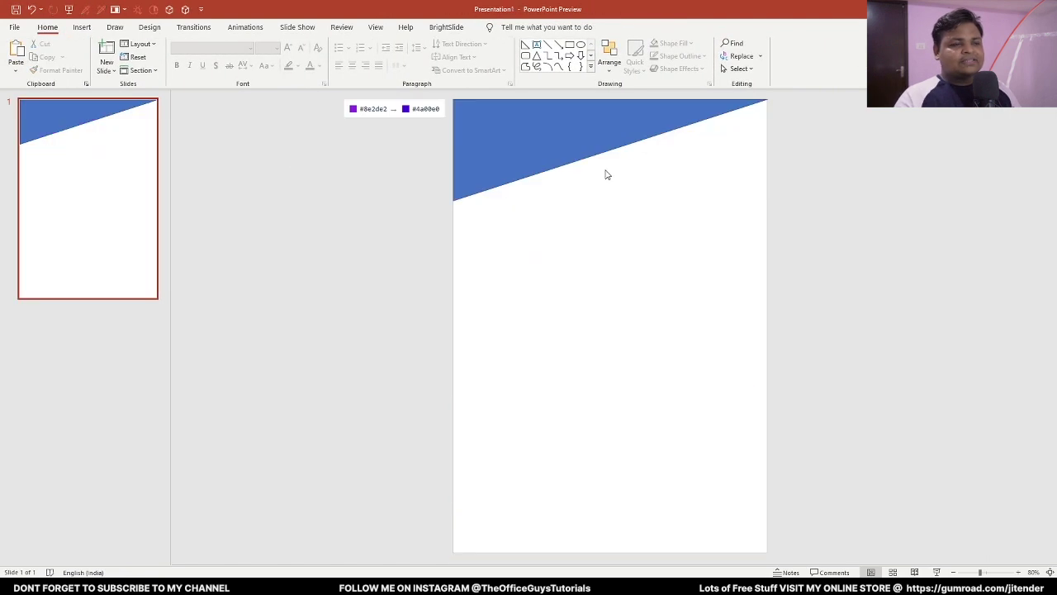
Duplicate the triangle, flip the copy horizontally to about half the slide width, and place it in the slide's upper-right corner
click(538, 164)
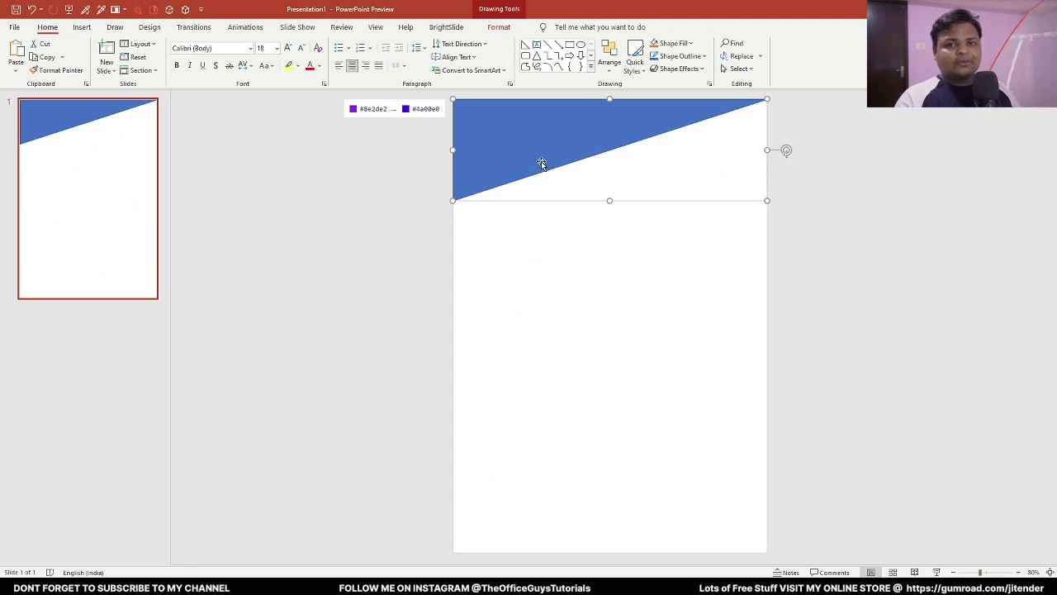
ctrl+drag(540, 162, 561, 291)
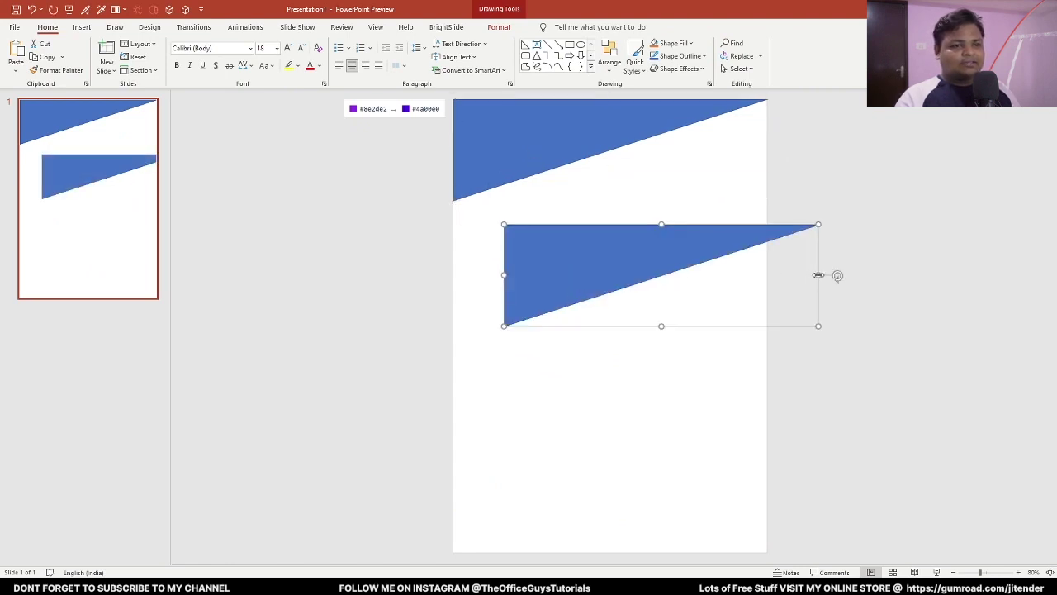
drag(817, 275, 354, 274)
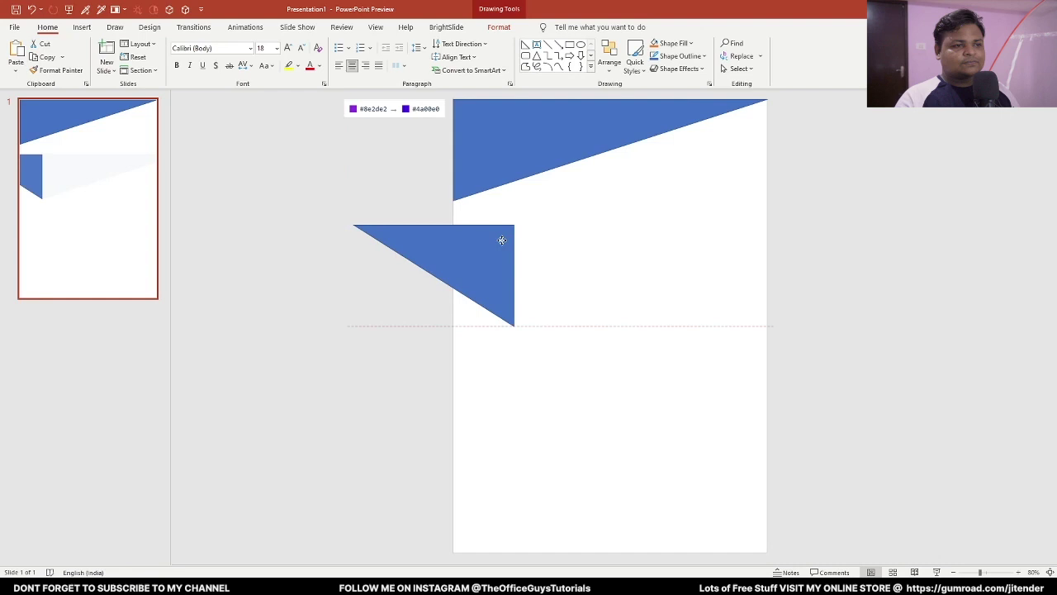
drag(501, 239, 681, 134)
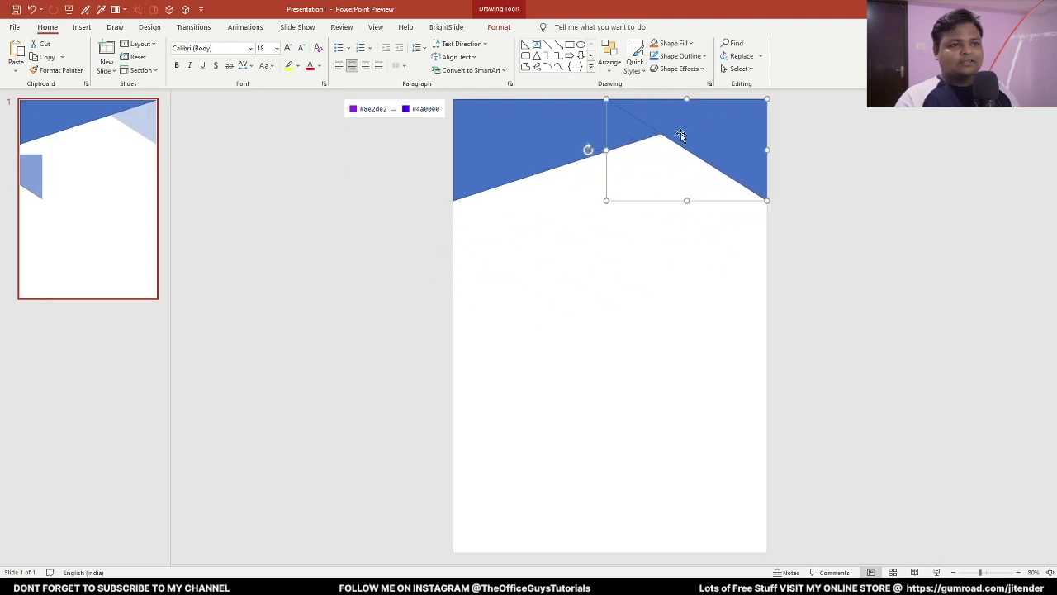
Widen the flipped triangle towards the left, reduce its height slightly, and send it to the back
key(Escape)
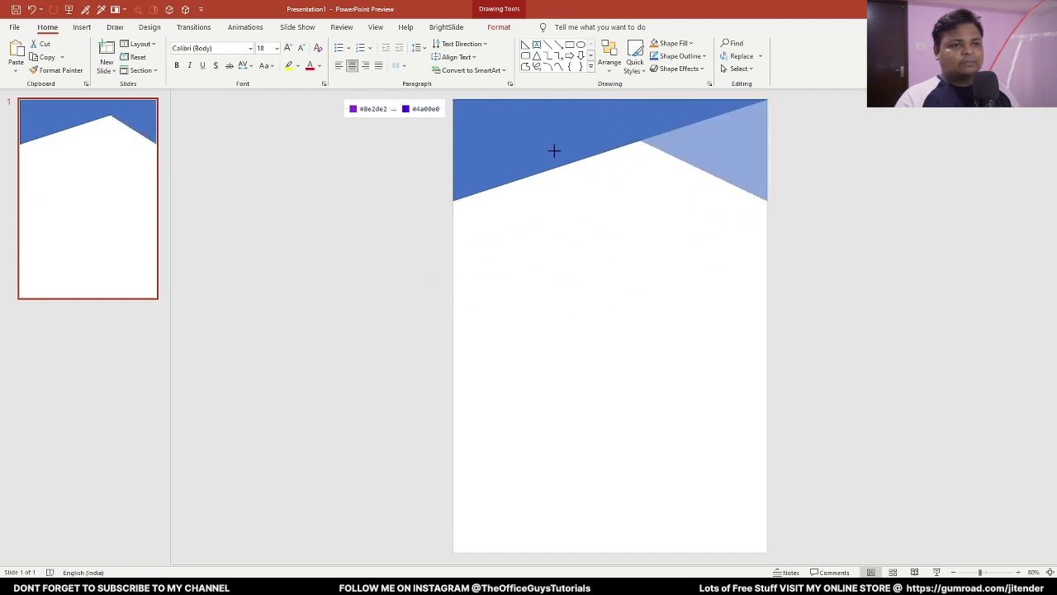
click(632, 189)
mouse_move(658, 201)
mouse_down()
mouse_move(667, 261)
mouse_move(672, 190)
mouse_up()
right_click(714, 162)
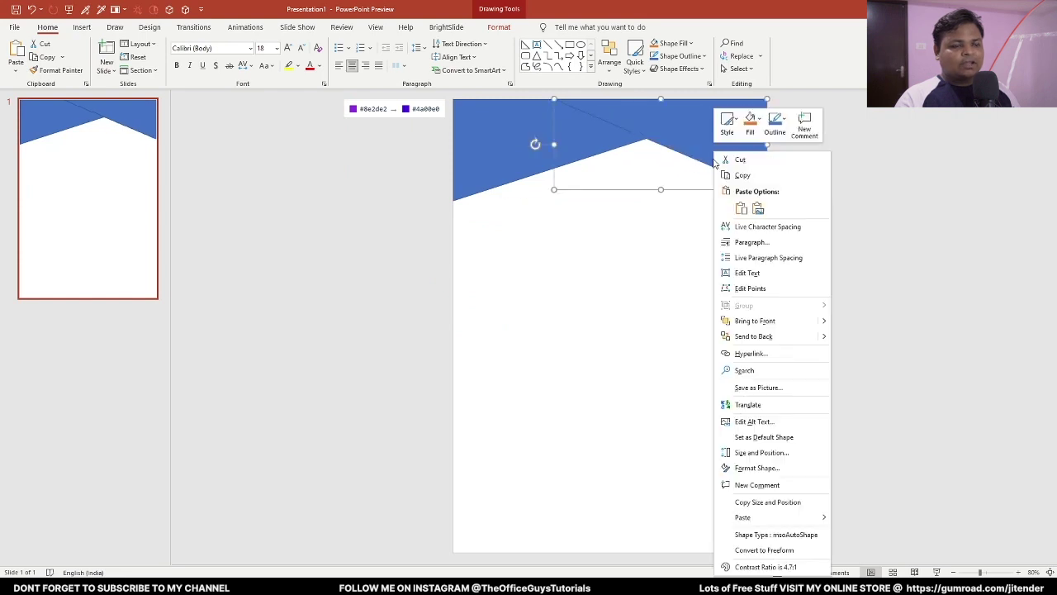
click(751, 337)
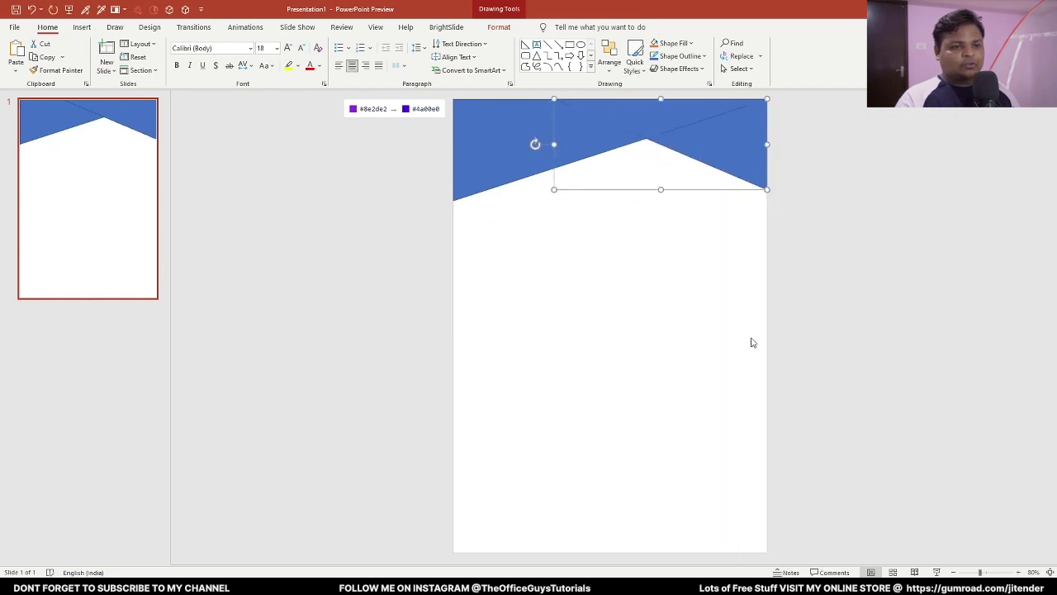
click(681, 247)
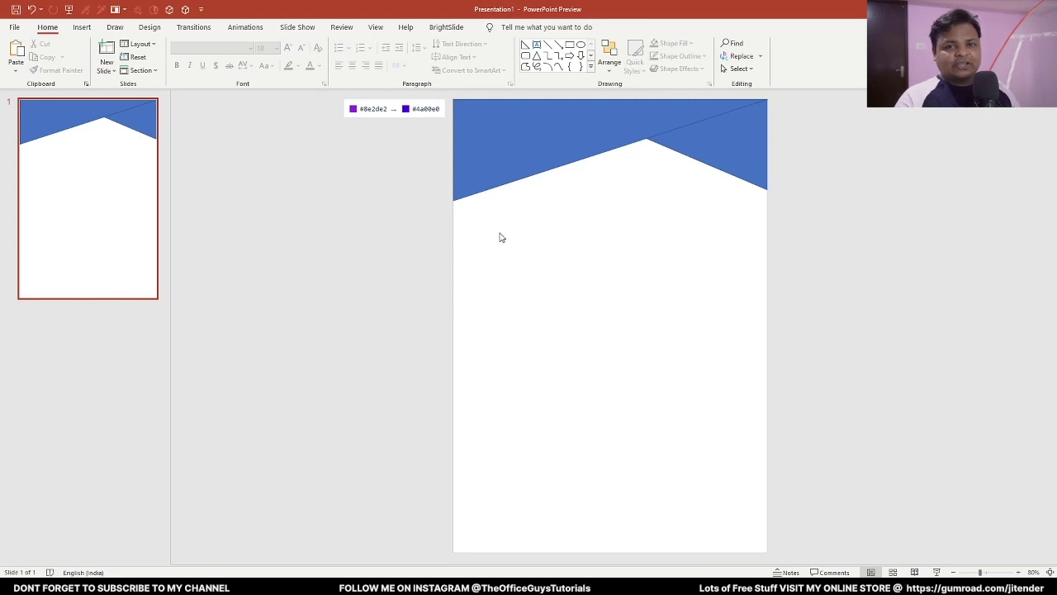
Apply a gradient fill to the full-width triangle and remove the middle gradient stops, leaving only the two end stops
right_click(499, 137)
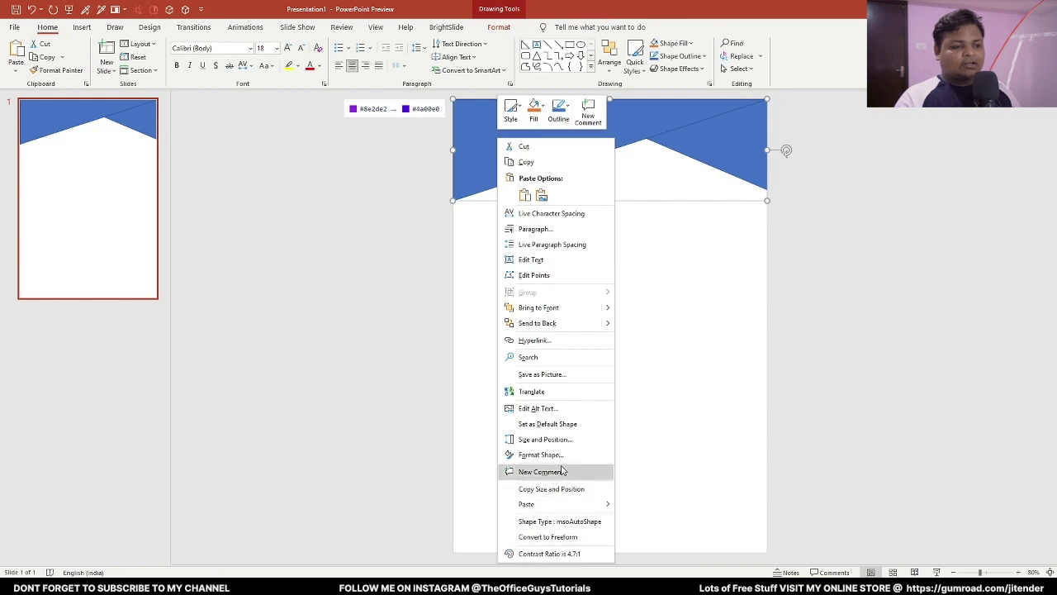
click(534, 455)
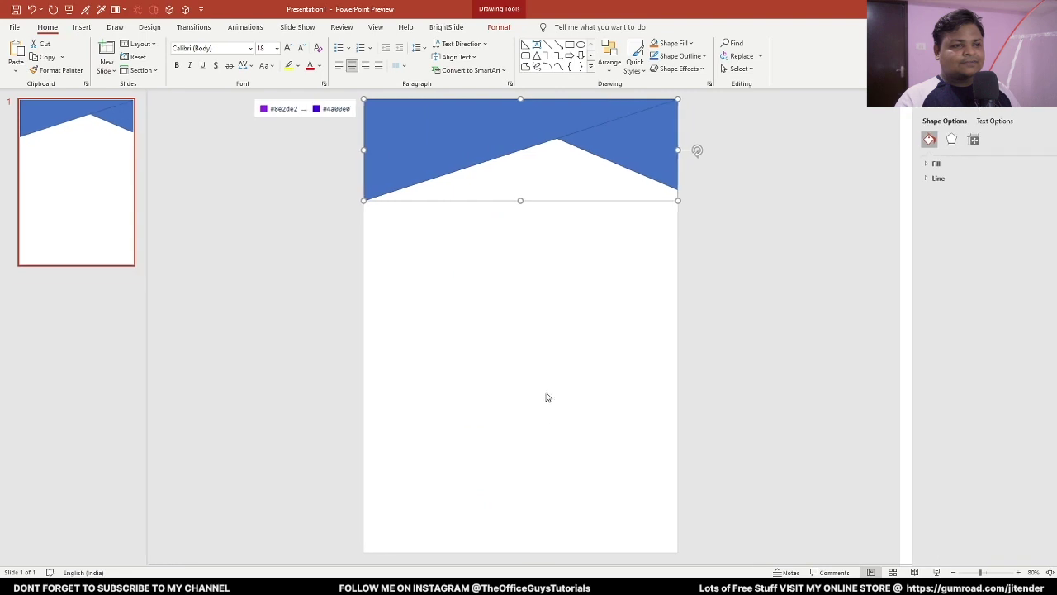
click(921, 165)
click(942, 205)
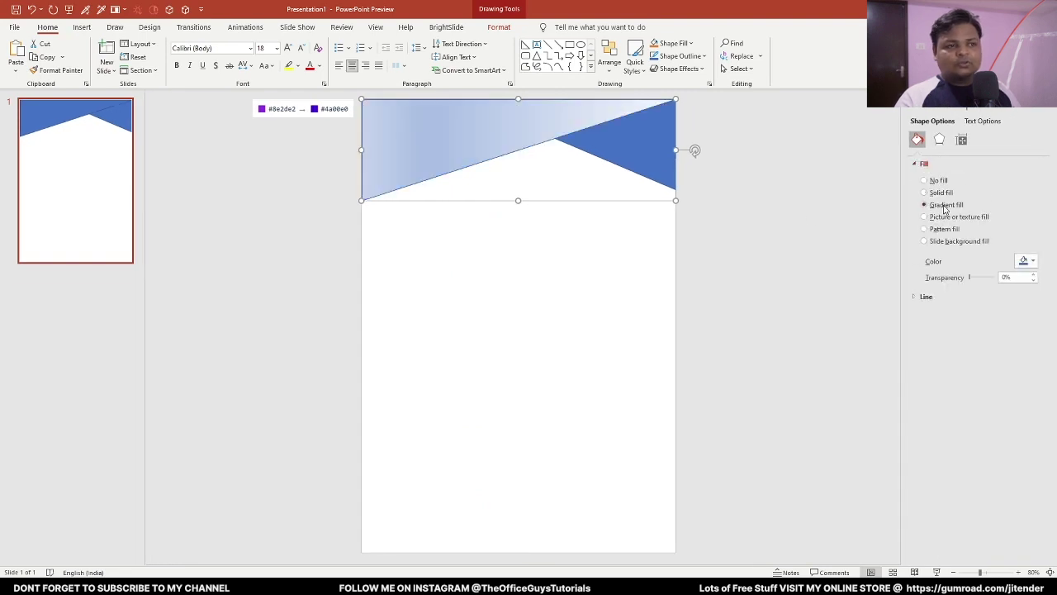
click(987, 340)
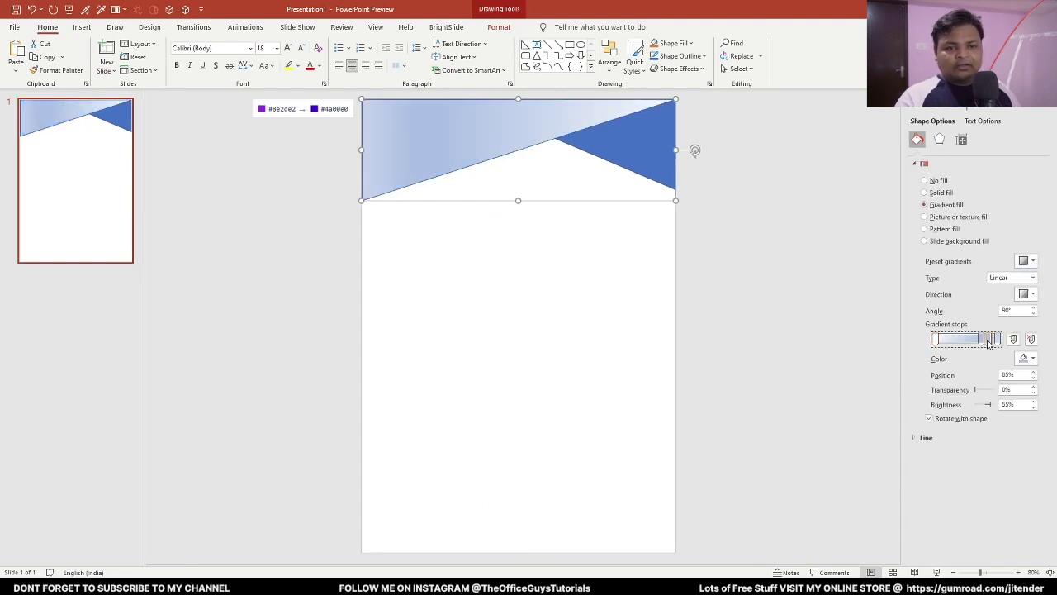
drag(987, 341, 981, 341)
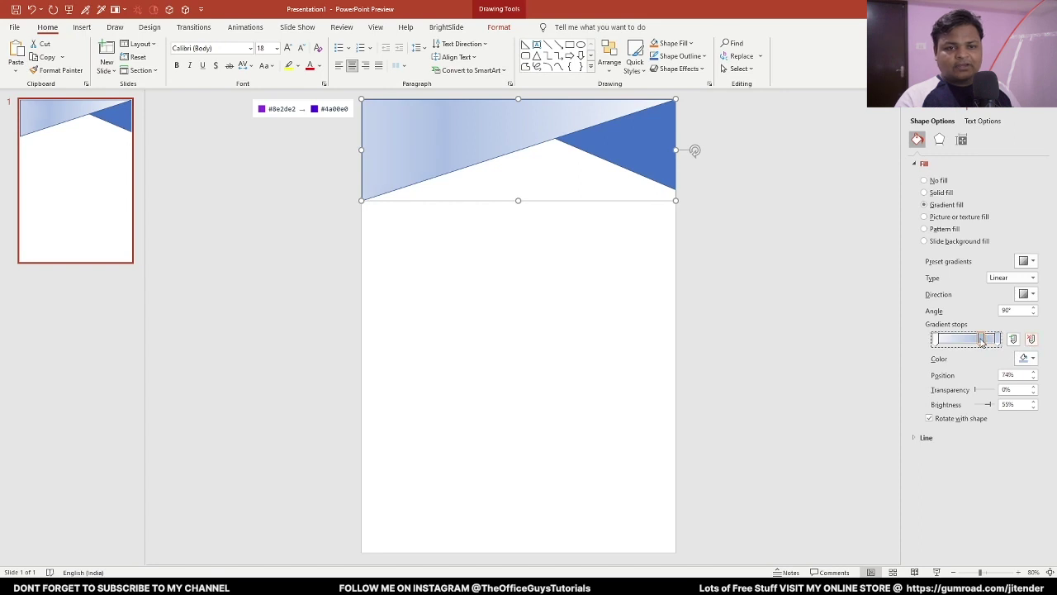
click(1031, 339)
Set the triangle's first gradient stop to the #8e2de2 purple sampled from the colour-code snip
click(937, 340)
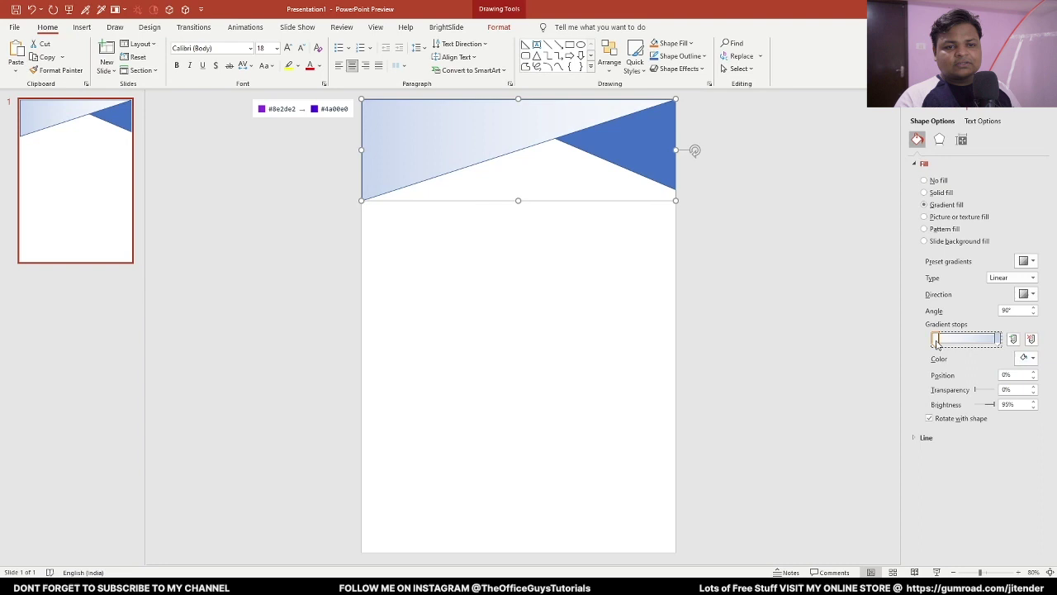
click(1026, 358)
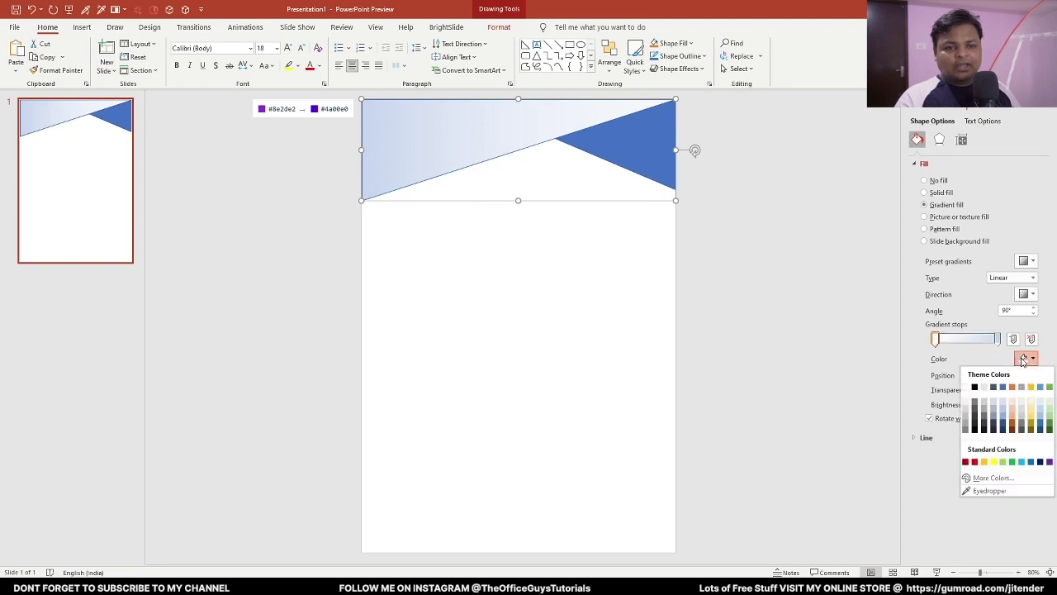
click(985, 492)
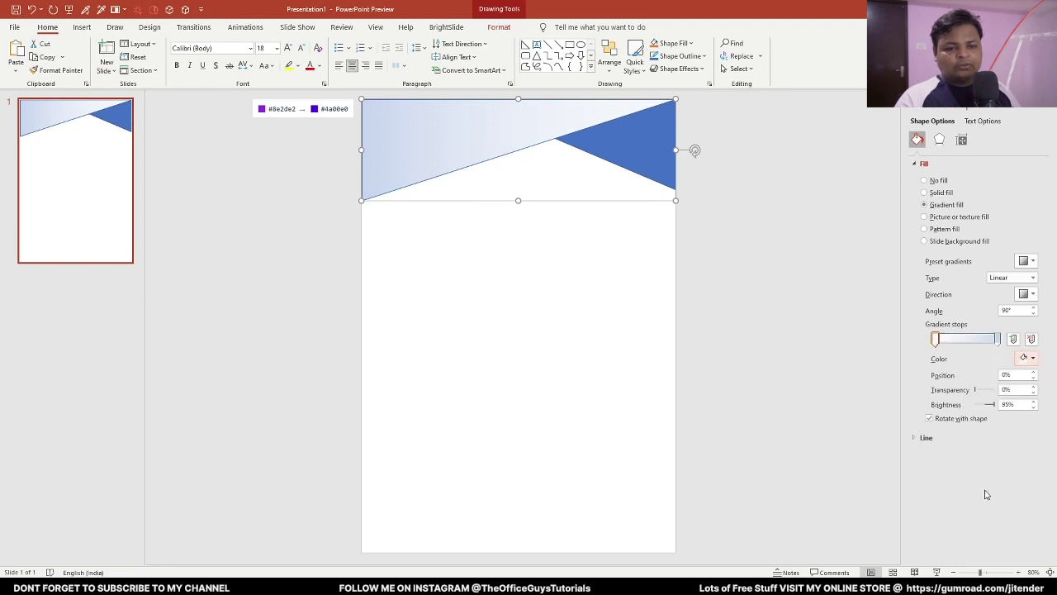
click(263, 107)
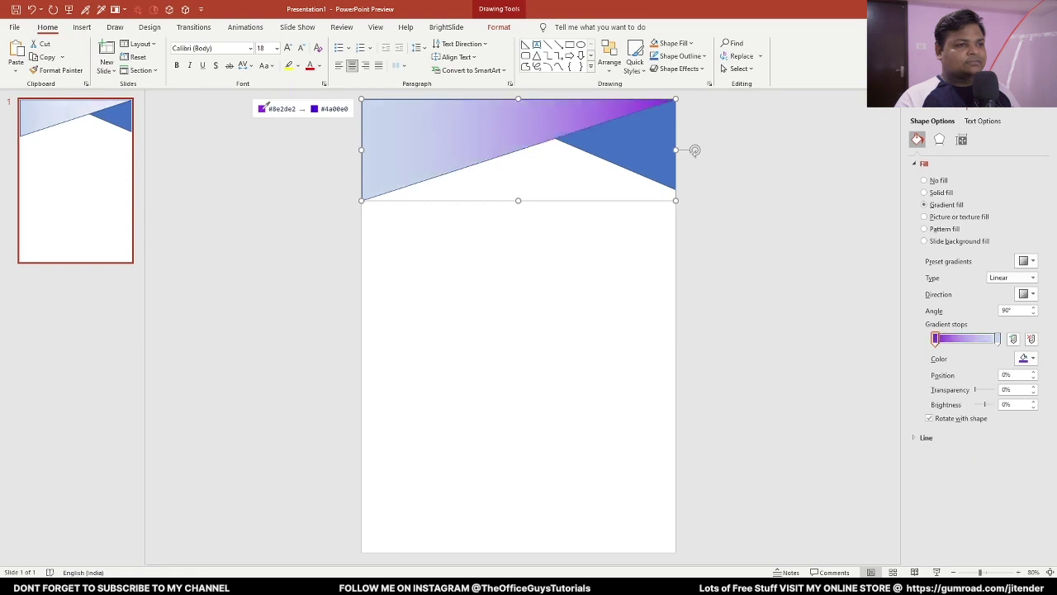
Set the triangle's last gradient stop to the #4a00e0 colour sampled from the colour-code snip
click(998, 338)
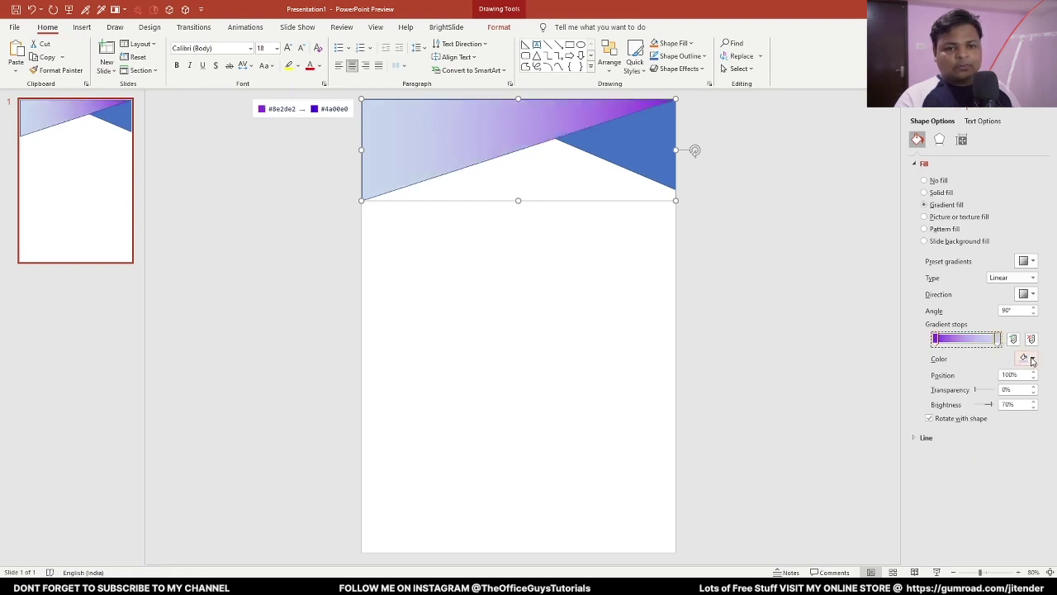
click(1026, 357)
click(989, 522)
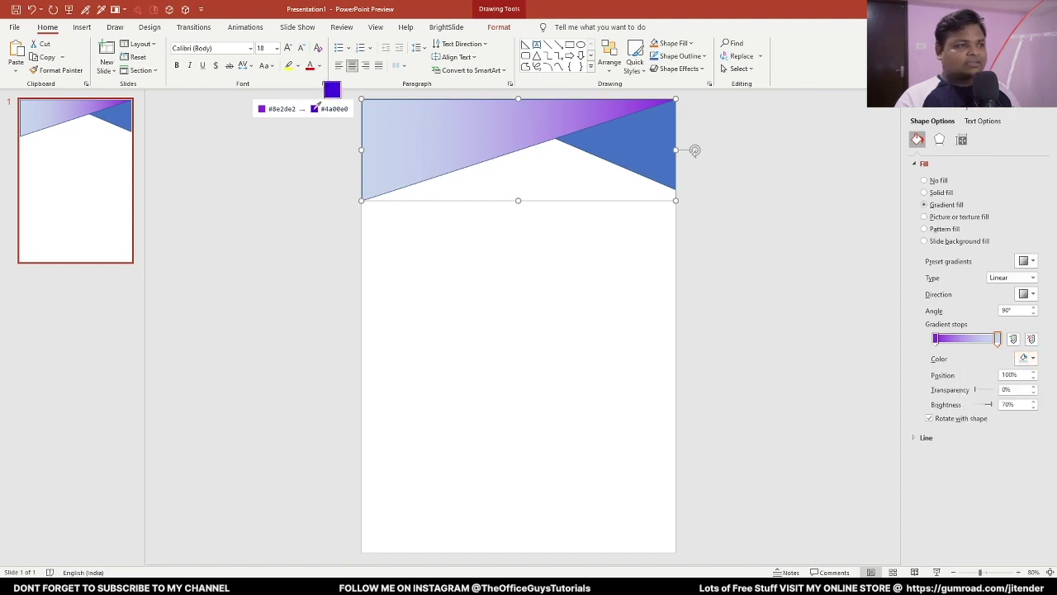
click(313, 110)
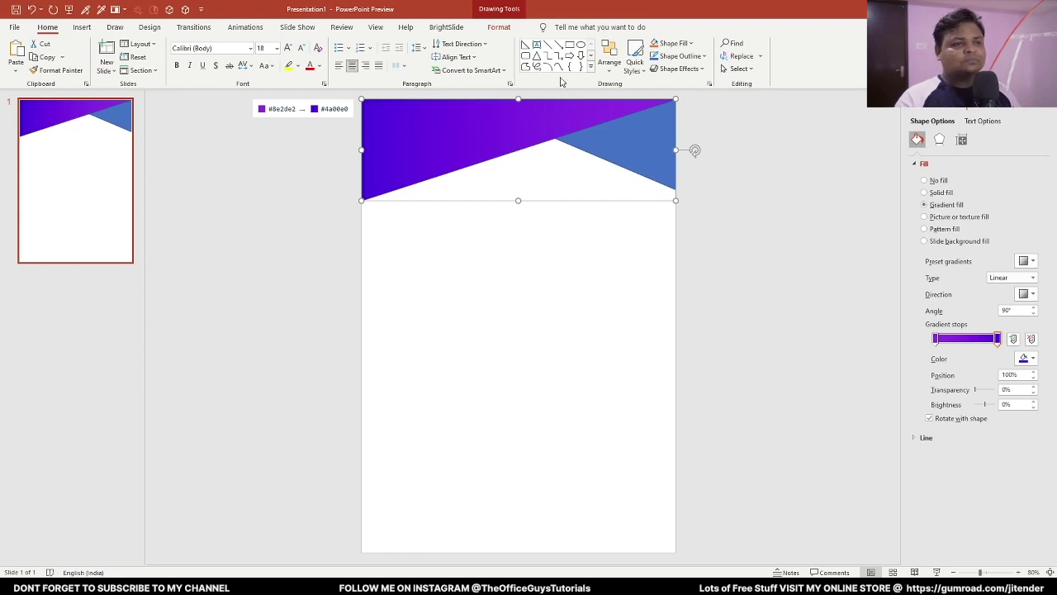
click(588, 219)
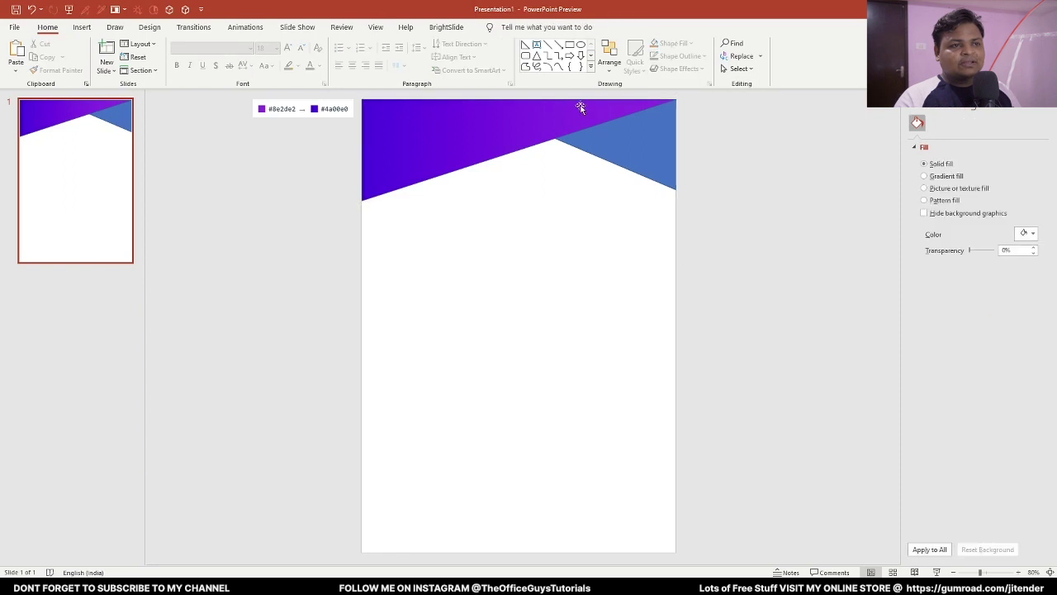
Remove the outline from the gradient-filled triangle
scroll(587, 118, up, 10)
scroll(589, 140, up, 5)
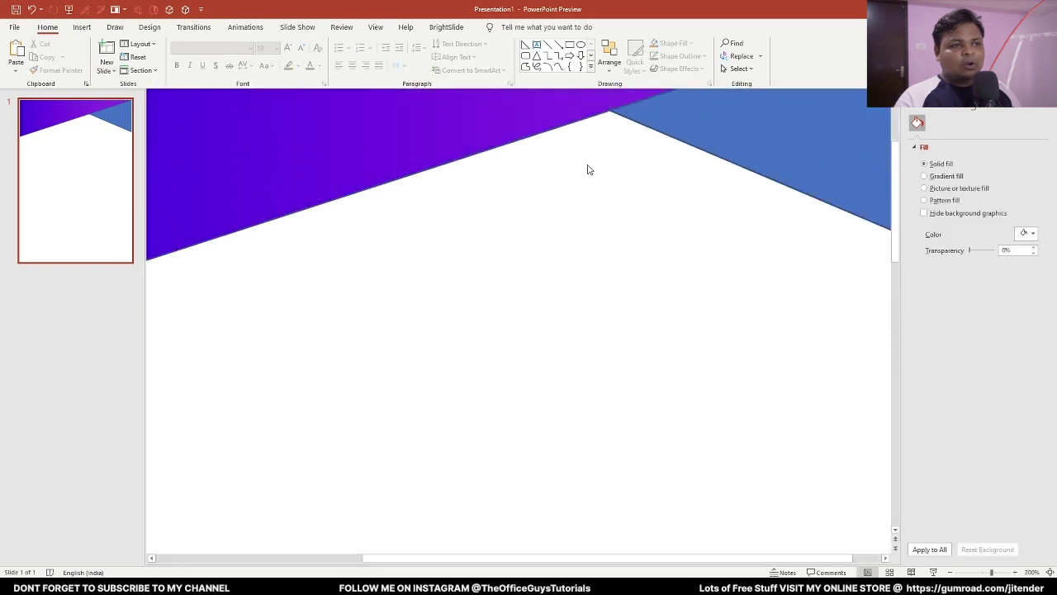
scroll(507, 143, down, 10)
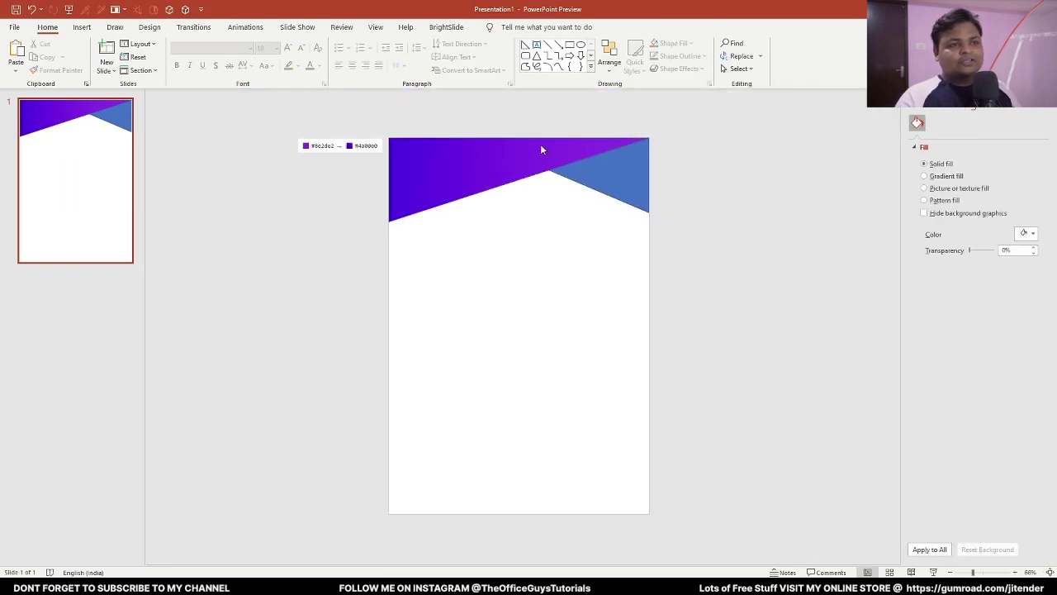
click(540, 143)
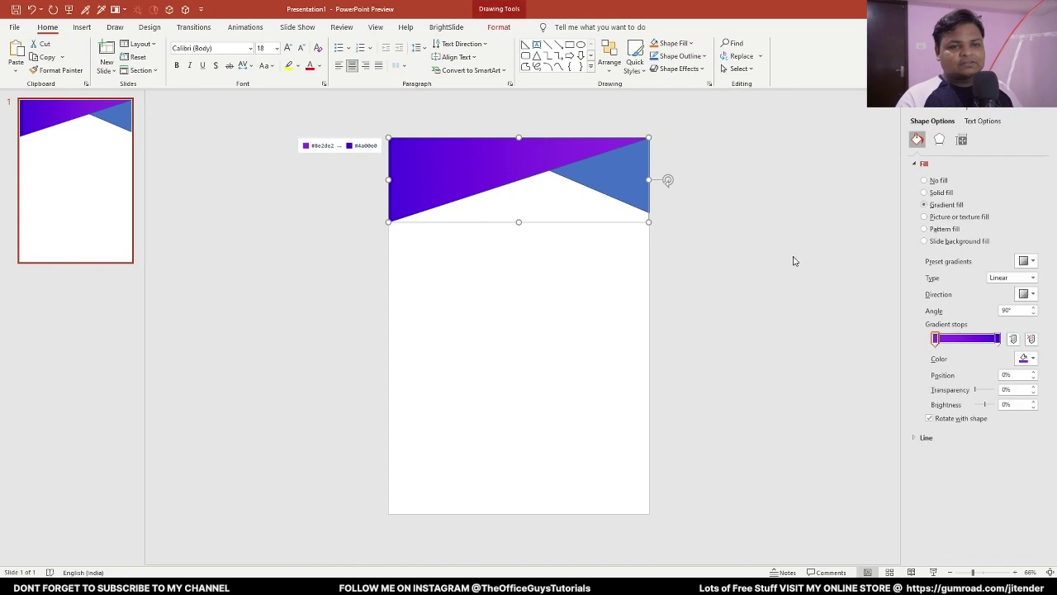
click(925, 438)
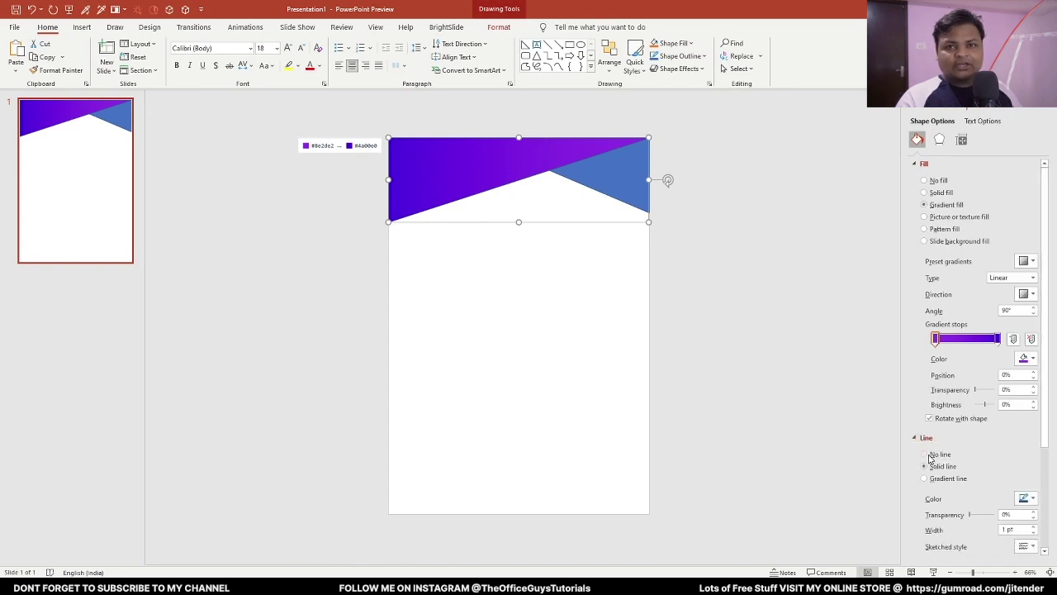
click(929, 454)
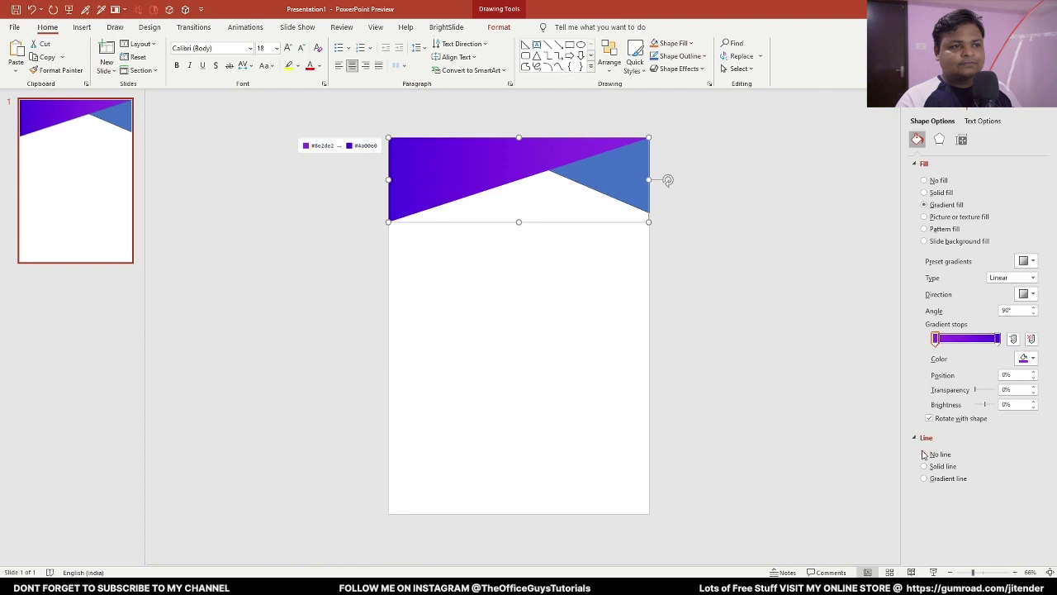
Copy the full-width triangle's purple gradient and no-outline formatting onto the blue triangle at the header's right
click(637, 186)
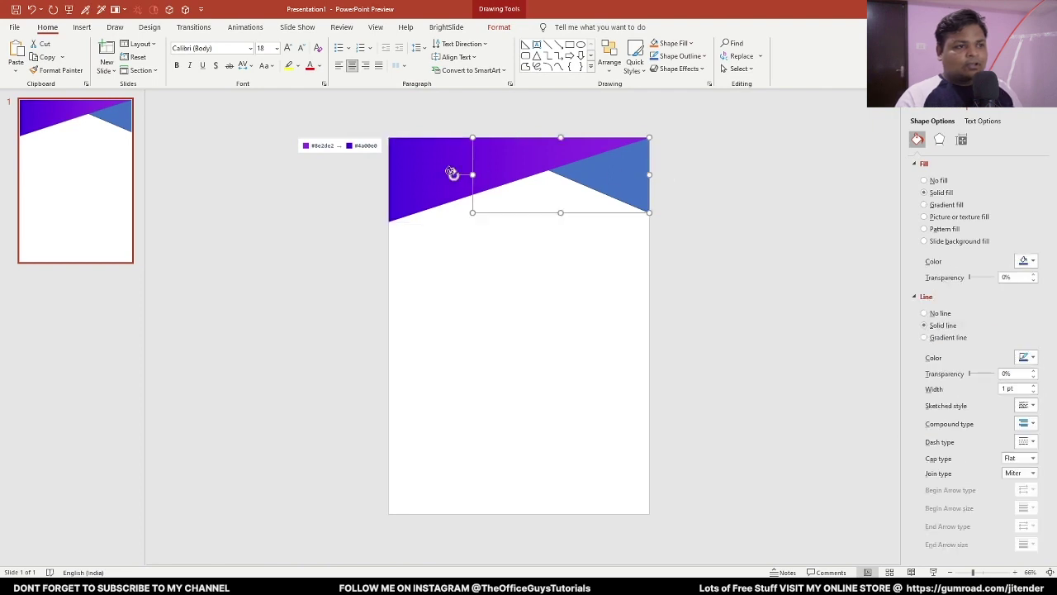
click(421, 161)
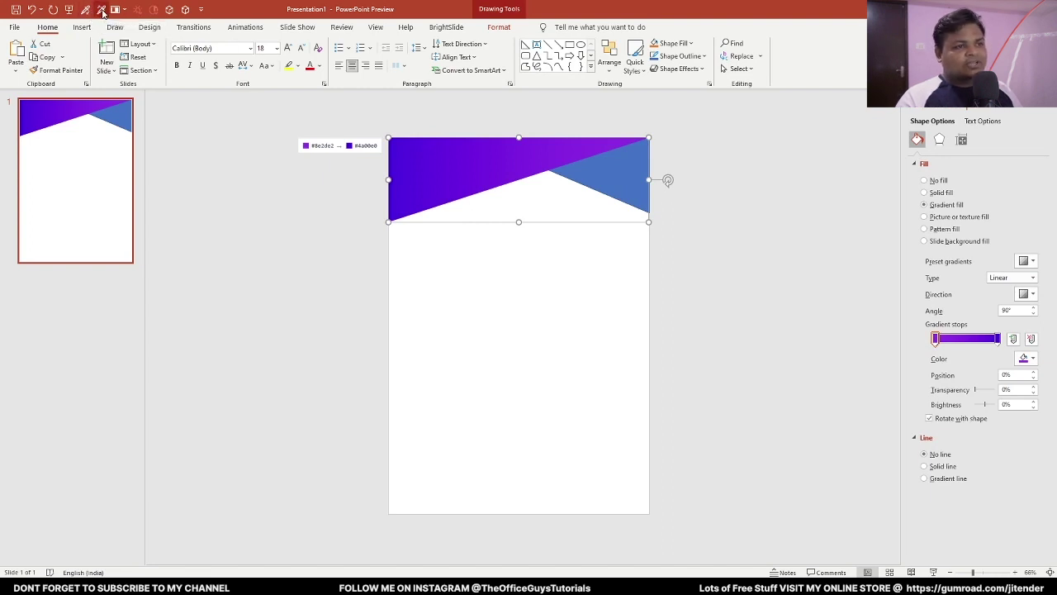
click(618, 169)
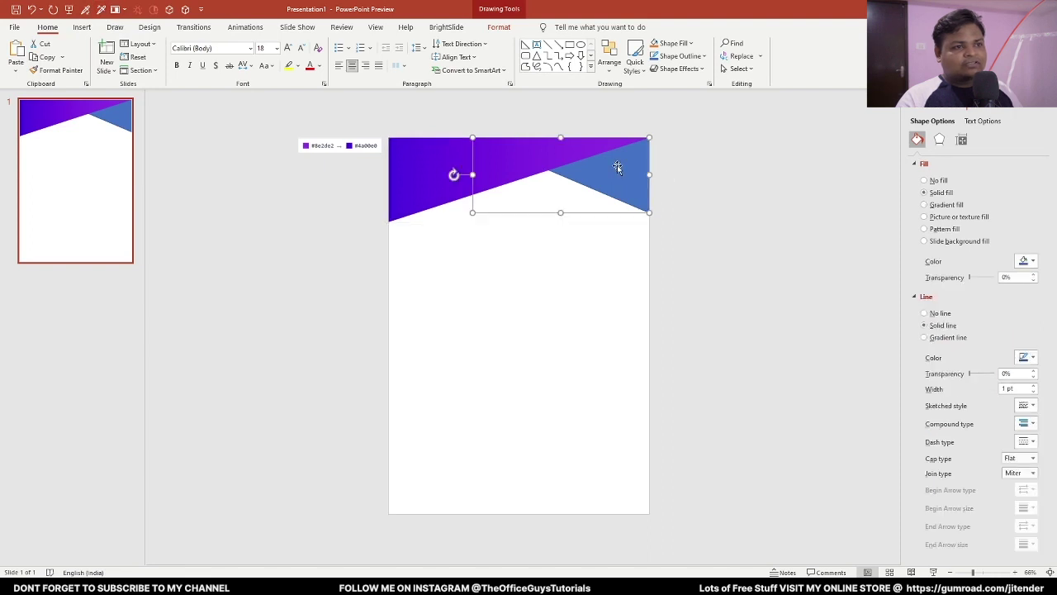
click(85, 11)
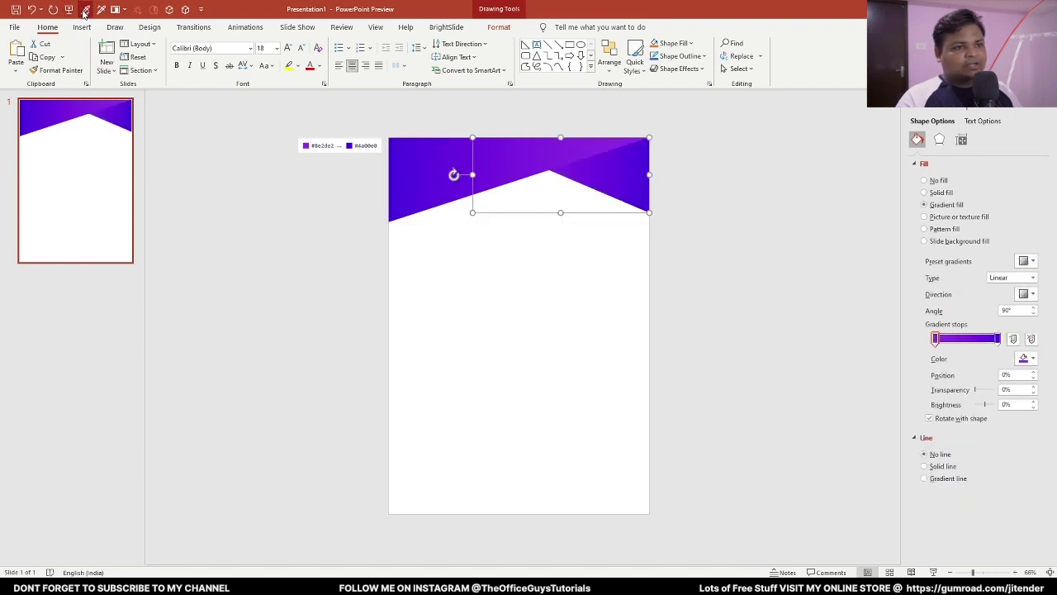
click(520, 286)
scroll(563, 179, up, 1)
scroll(563, 179, up, 1)
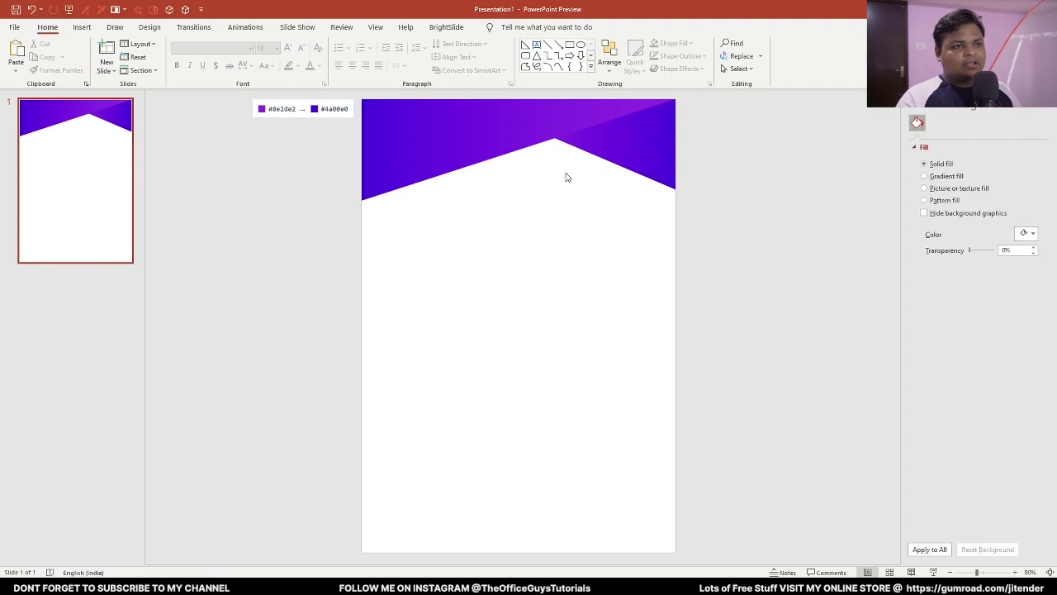
scroll(629, 192, down, 2)
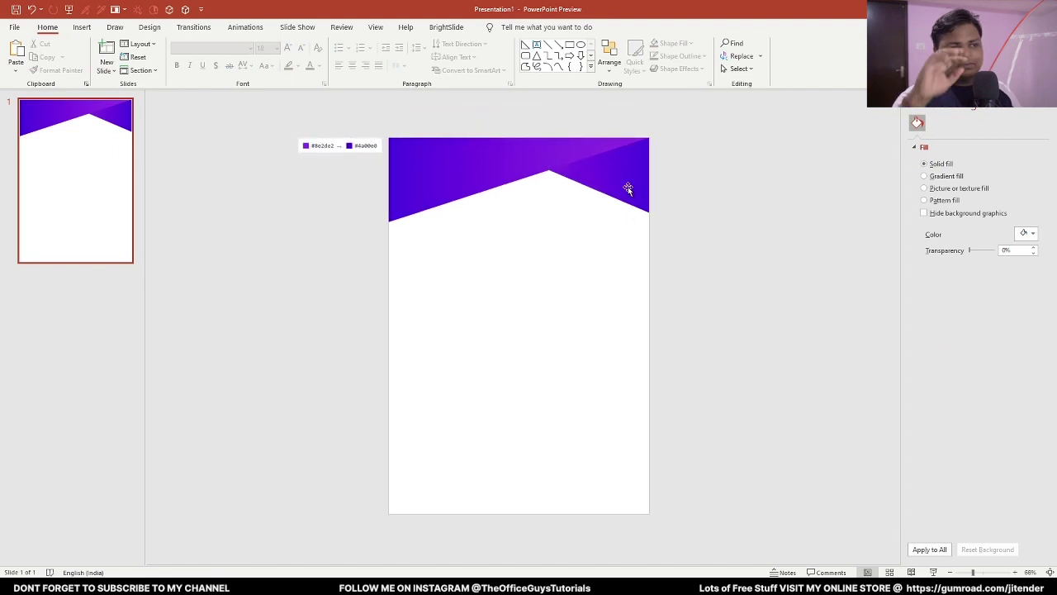
Apply a centred outer shadow to the full-width triangle in the header
click(628, 187)
scroll(588, 160, up, 2)
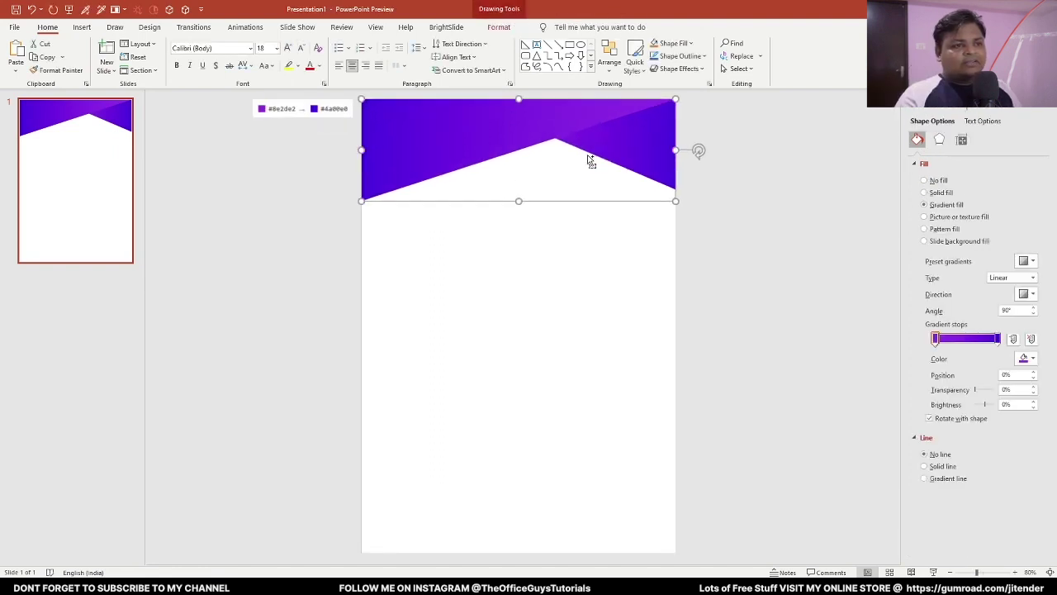
scroll(589, 160, up, 2)
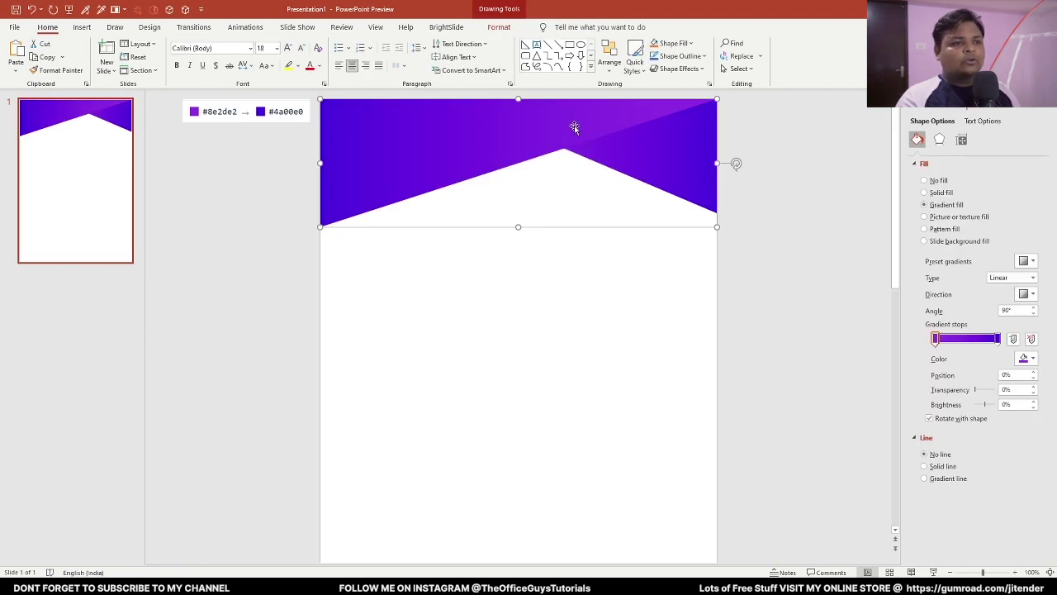
click(677, 69)
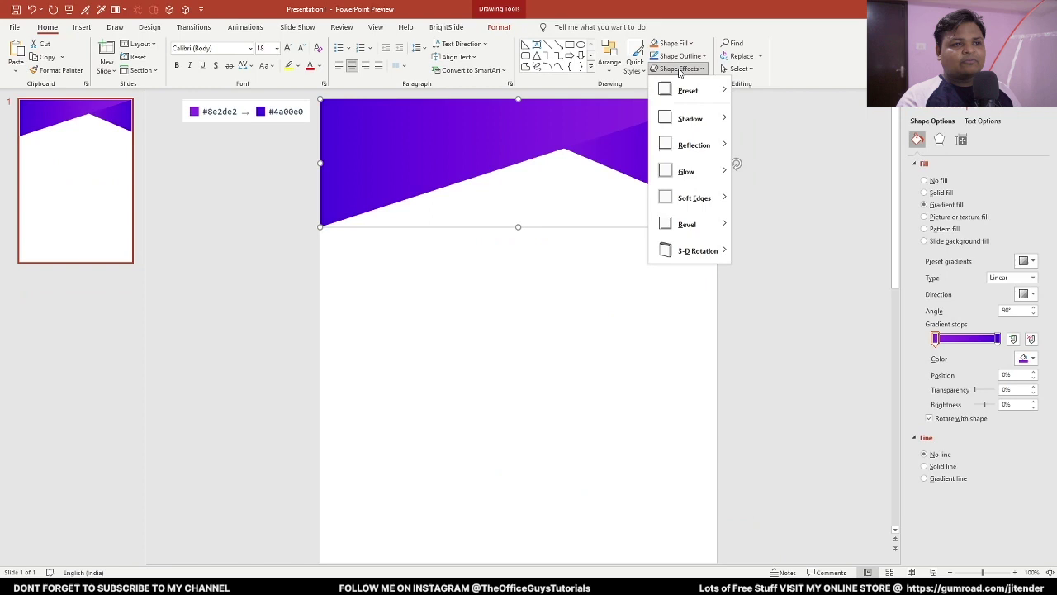
click(395, 182)
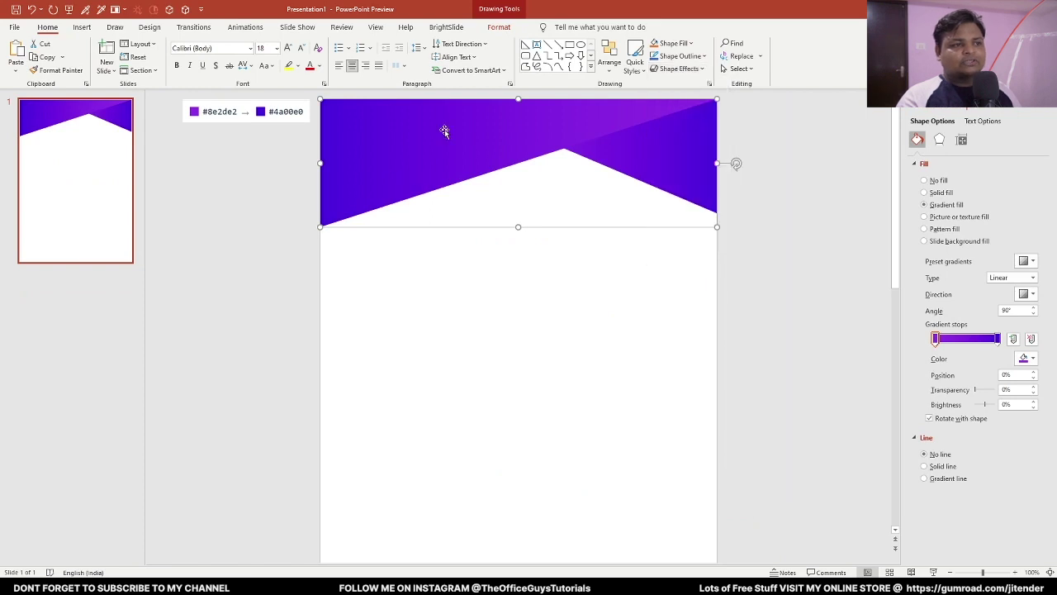
drag(460, 161, 487, 250)
key(ctrl+z)
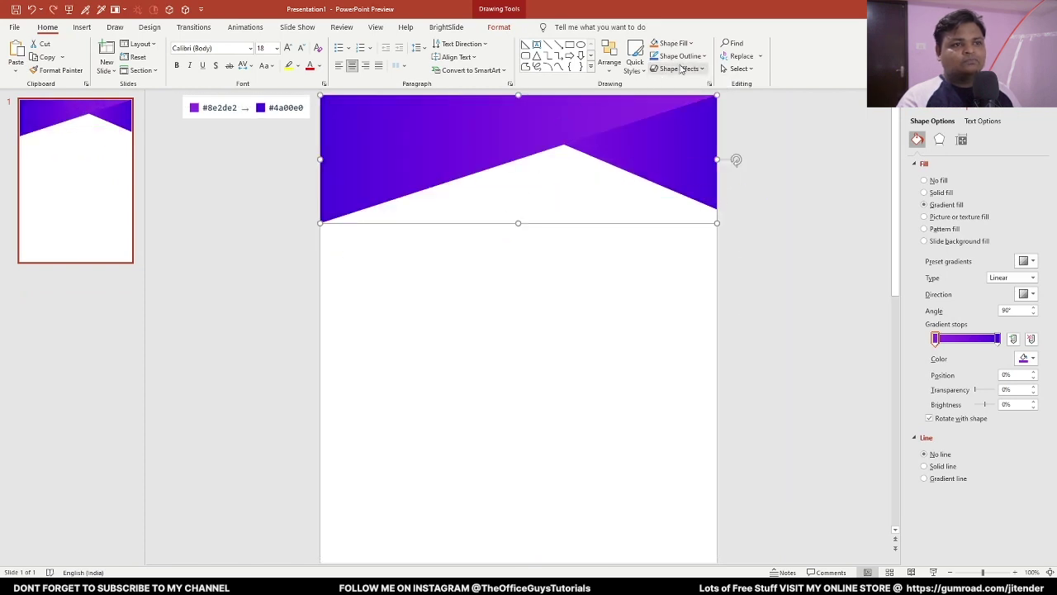
click(682, 69)
mouse_move(698, 119)
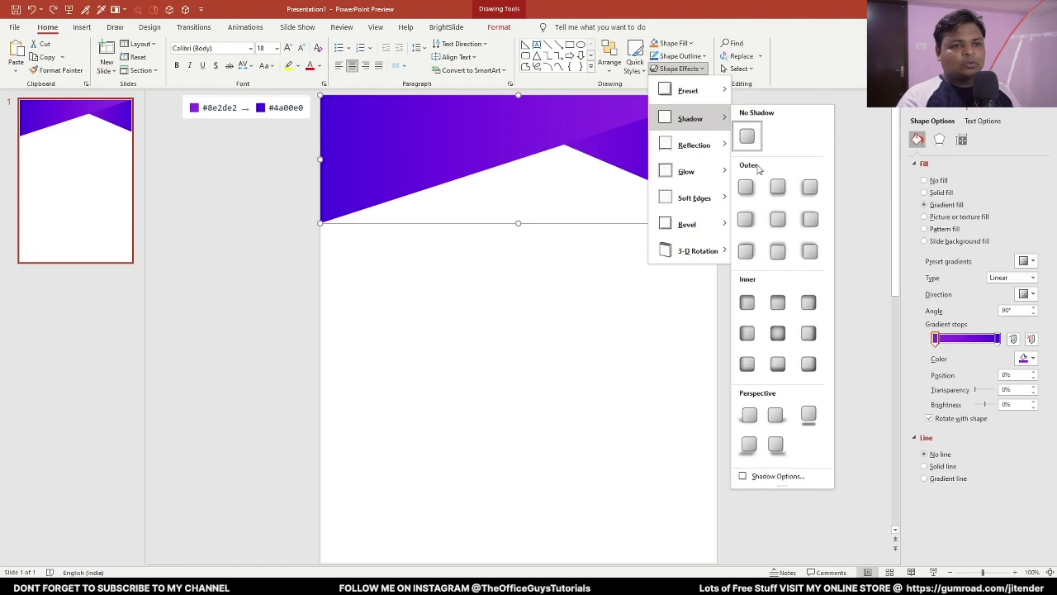
click(778, 219)
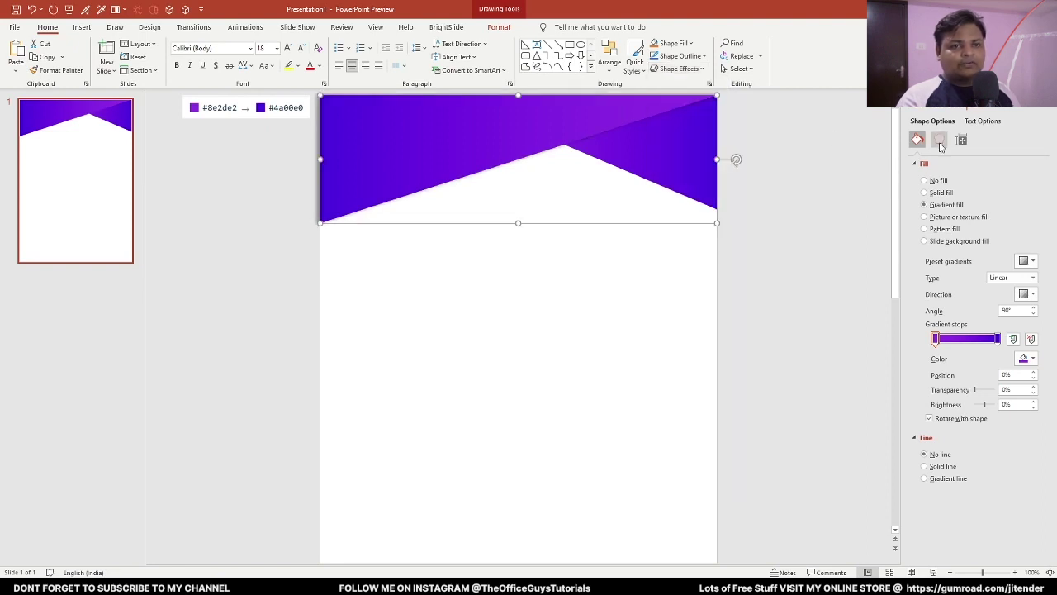
Set the full-width triangle's shadow to 70% transparency, 100% size and 40 pt blur
click(939, 142)
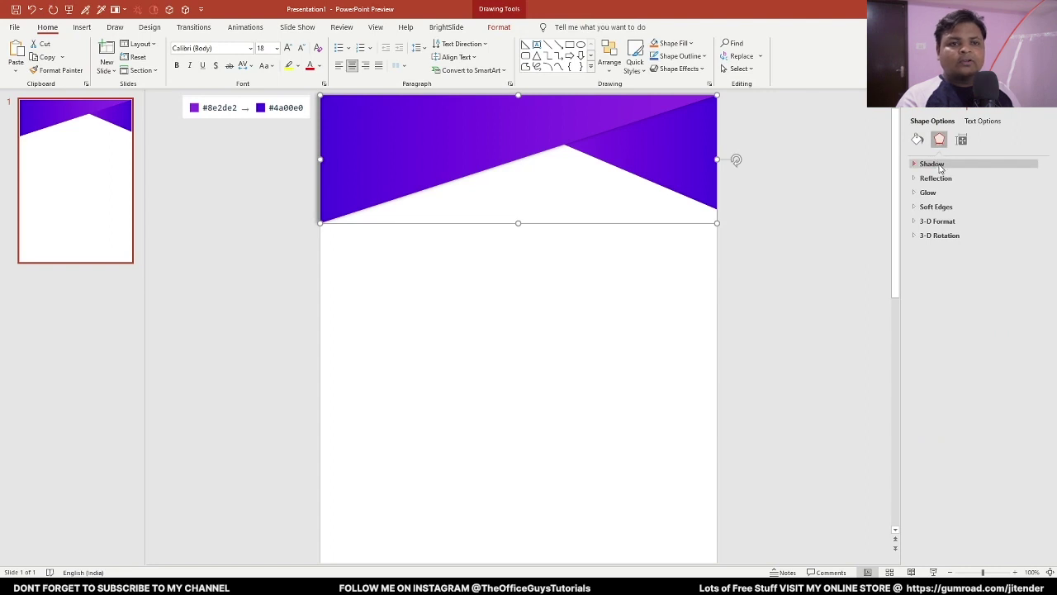
click(935, 165)
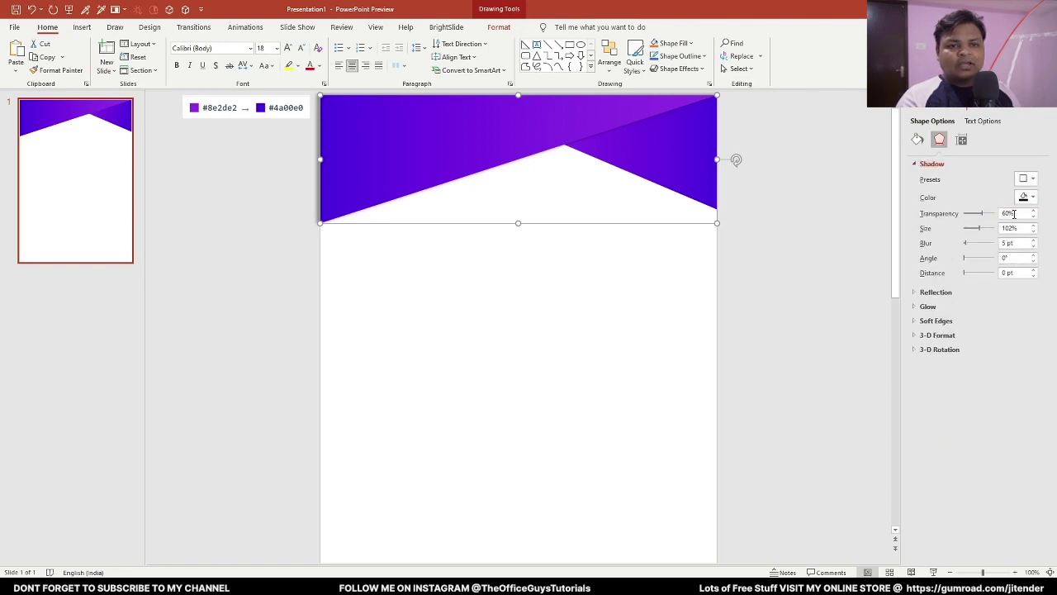
double_click(1014, 213)
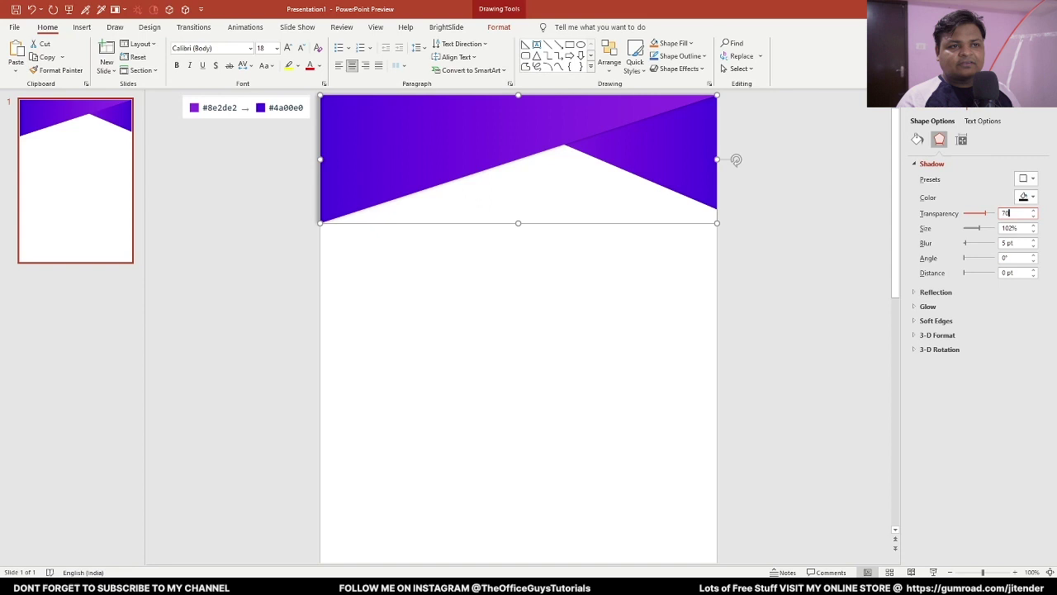
text(70)
key(Tab)
key(Tab)
text(100)
key(Tab)
key(Tab)
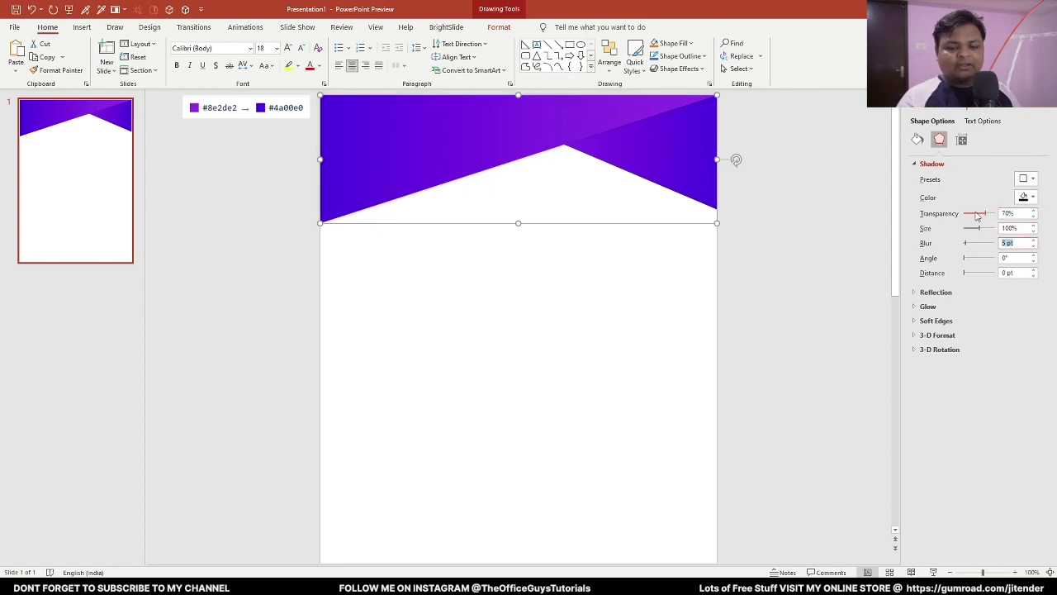
text(40)
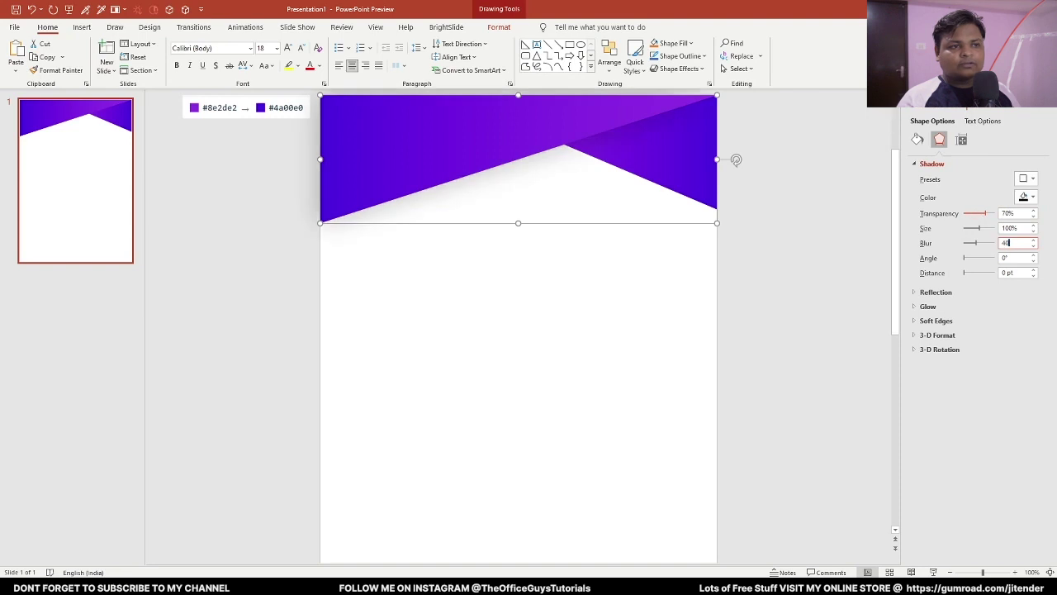
click(844, 153)
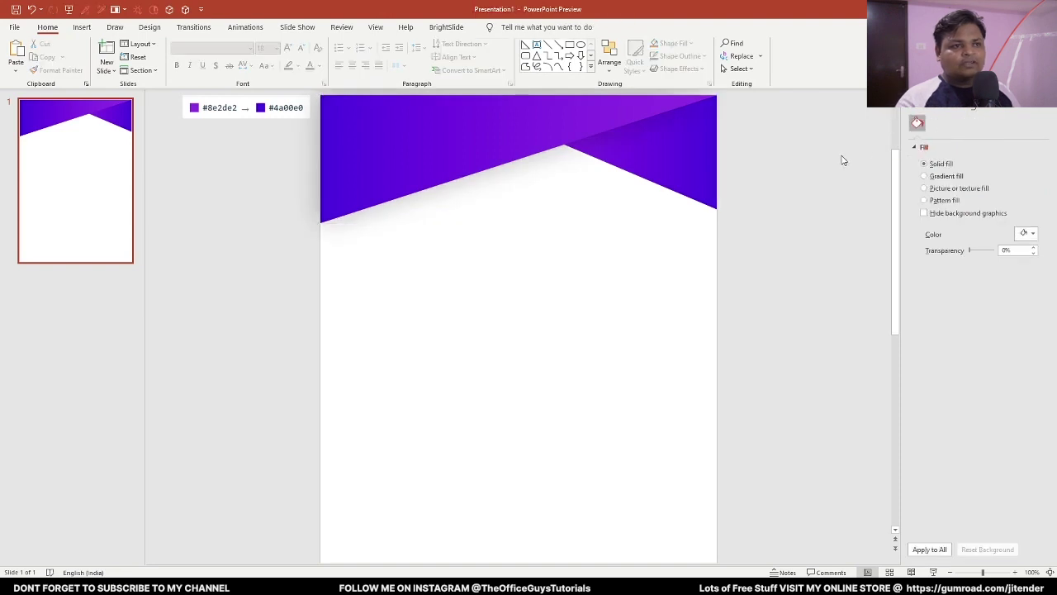
Compare the header without and with the triangle's shadow by undoing and restoring it
key(ctrl+z)
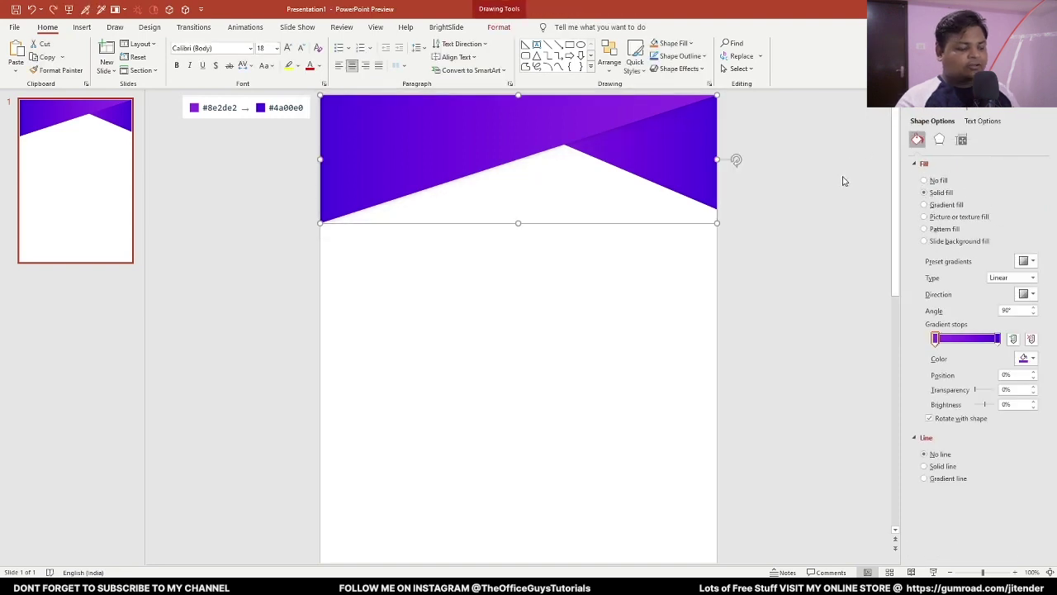
key(ctrl+y)
click(844, 190)
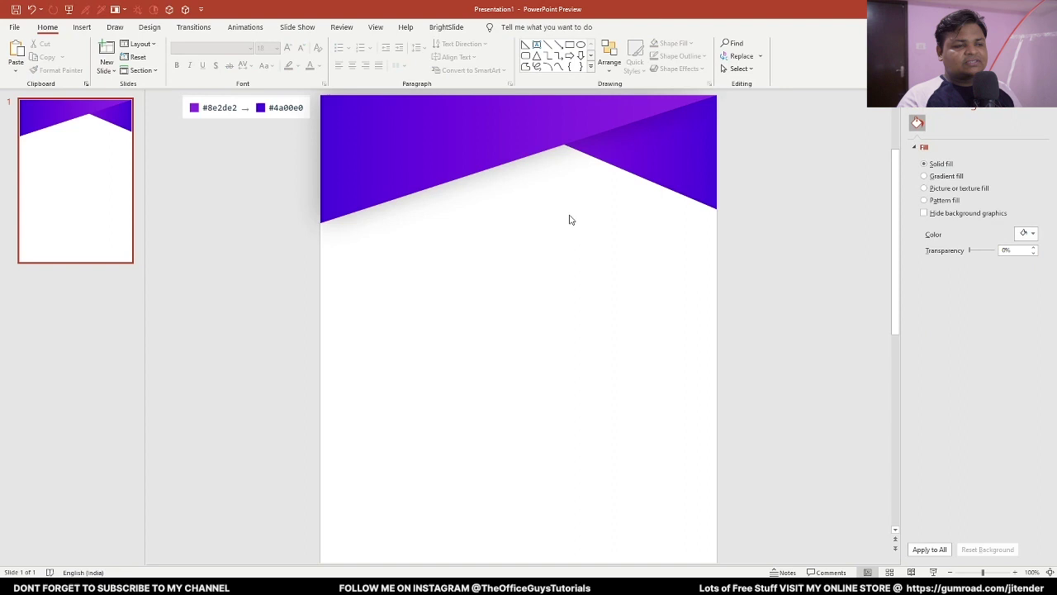
Copy the SOME UNIVERSITY logo and name from Conference Brochure in PowerPoint.pptx into the header of Presentation1
key(alt+Tab)
click(502, 128)
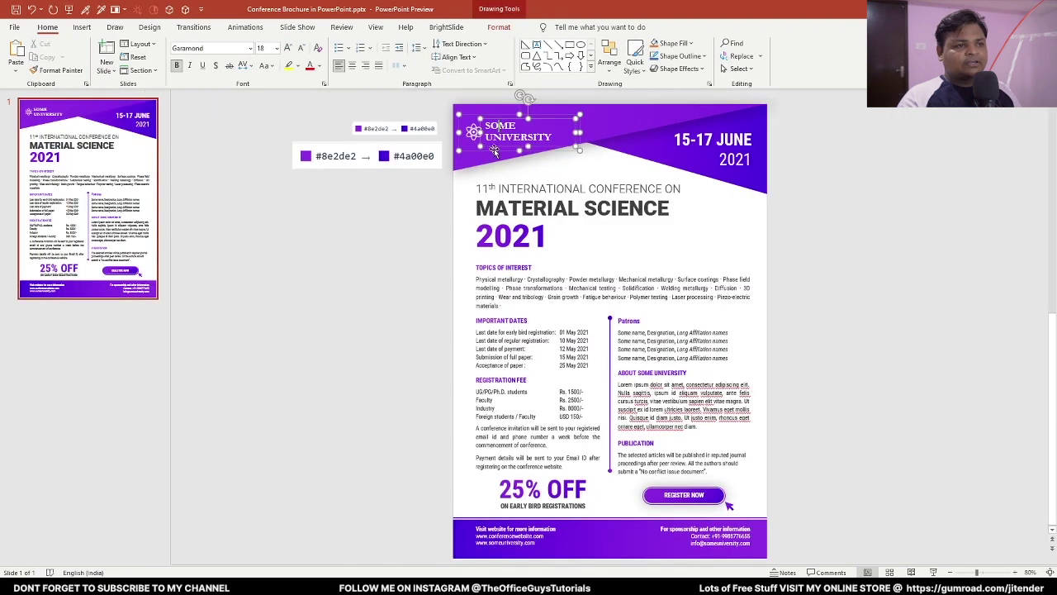
click(492, 152)
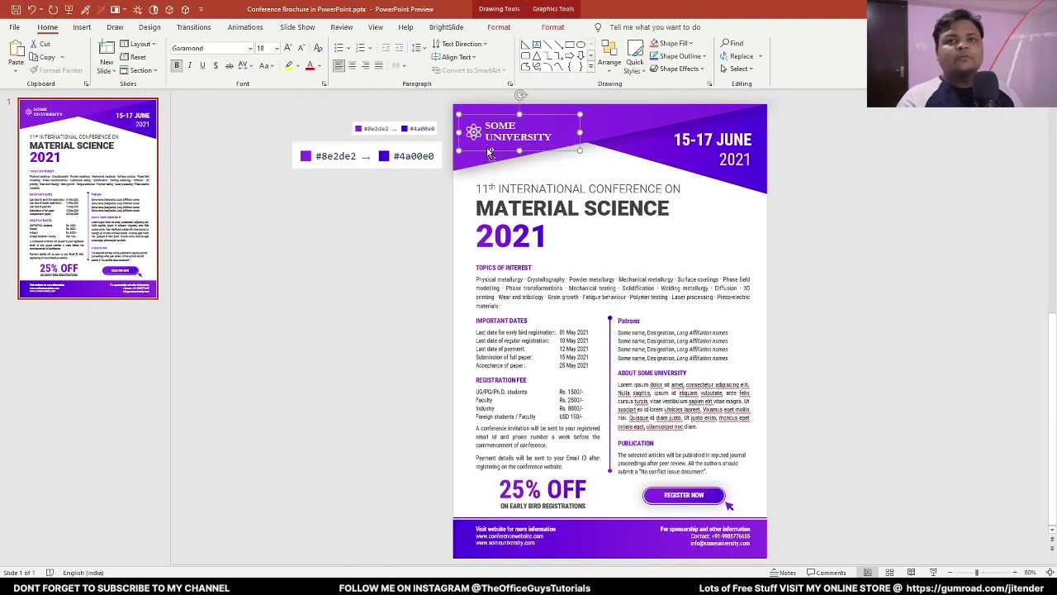
key(alt+Tab)
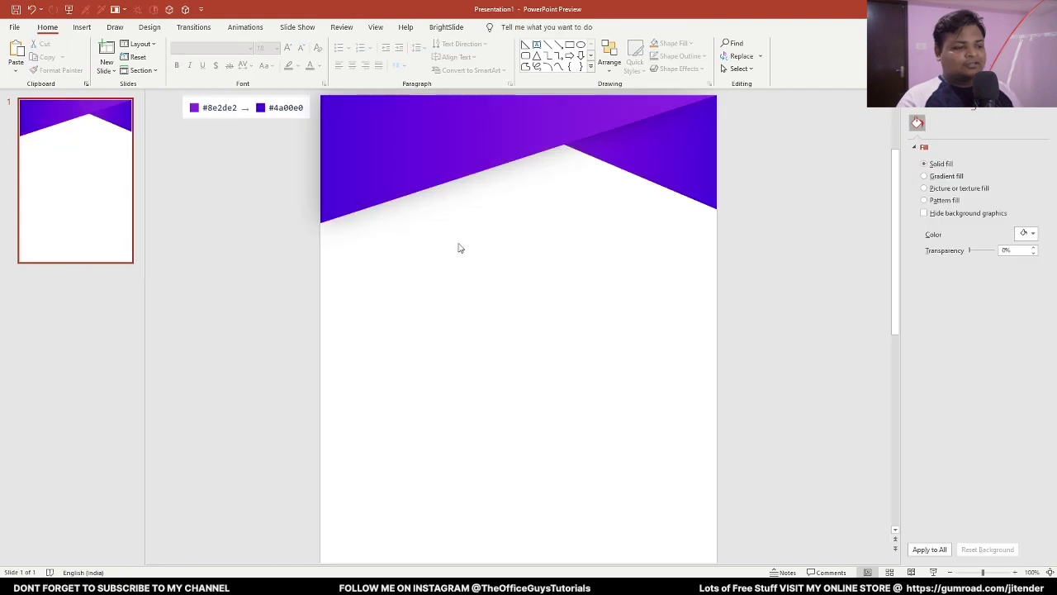
key(ctrl+v)
click(481, 254)
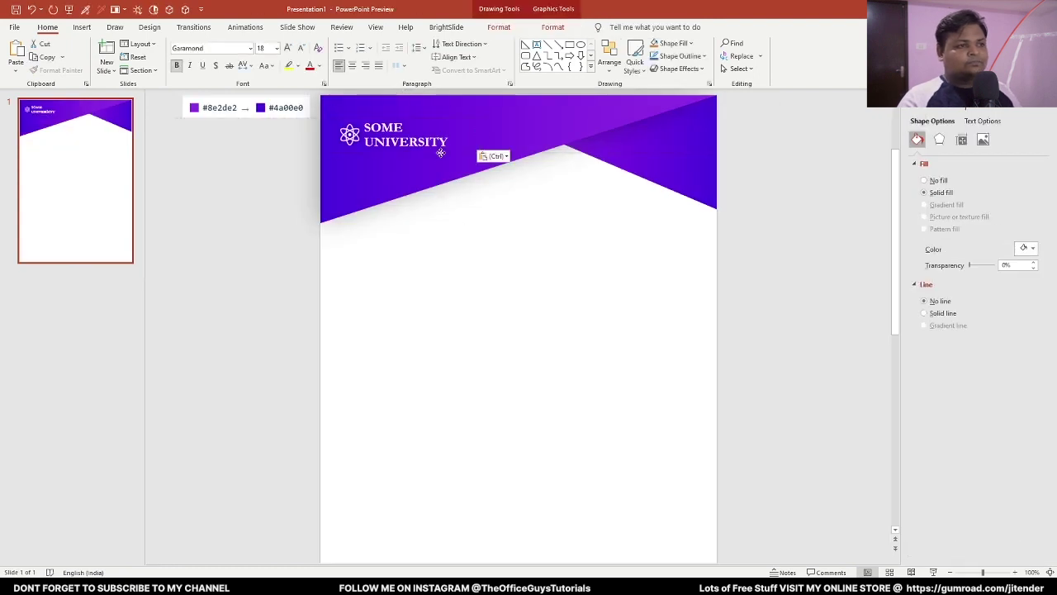
Copy the "15-17 JUNE 2021" date text from the finished brochure into the new slide's header
key(alt+Tab)
click(725, 132)
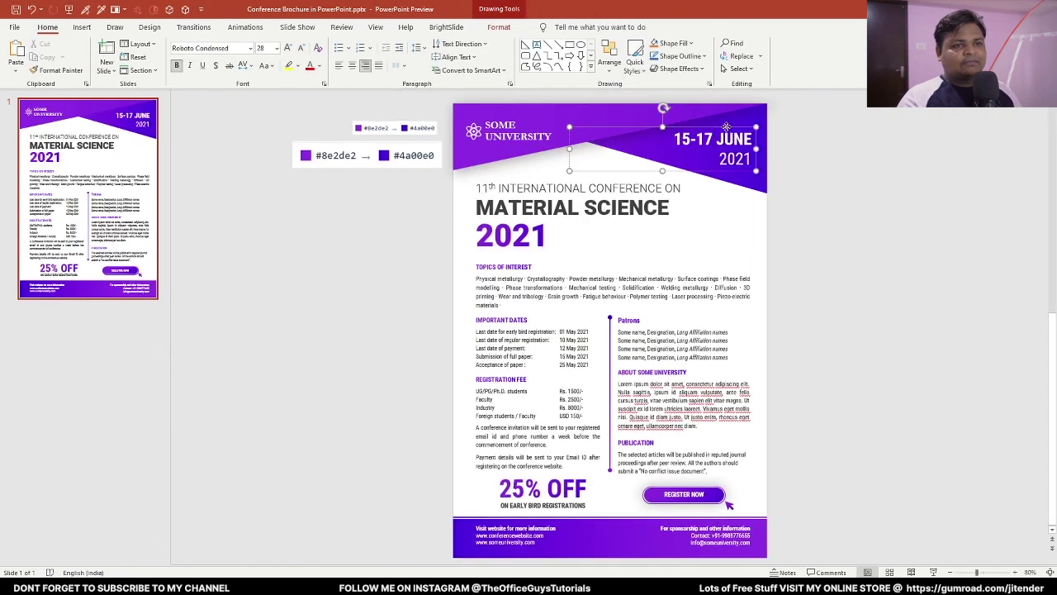
key(ctrl+c)
key(alt+Tab)
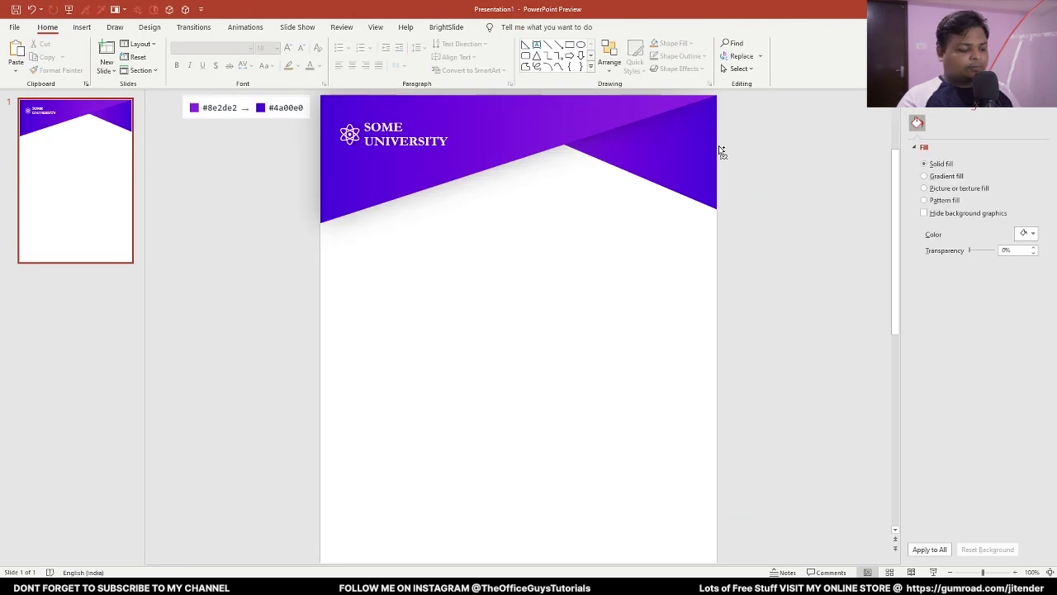
key(ctrl+v)
click(739, 236)
Copy the "11th INTERNATIONAL CONFERENCE ON MATERIAL SCIENCE 2021" title from the finished brochure and place it below the new header
key(alt+Tab)
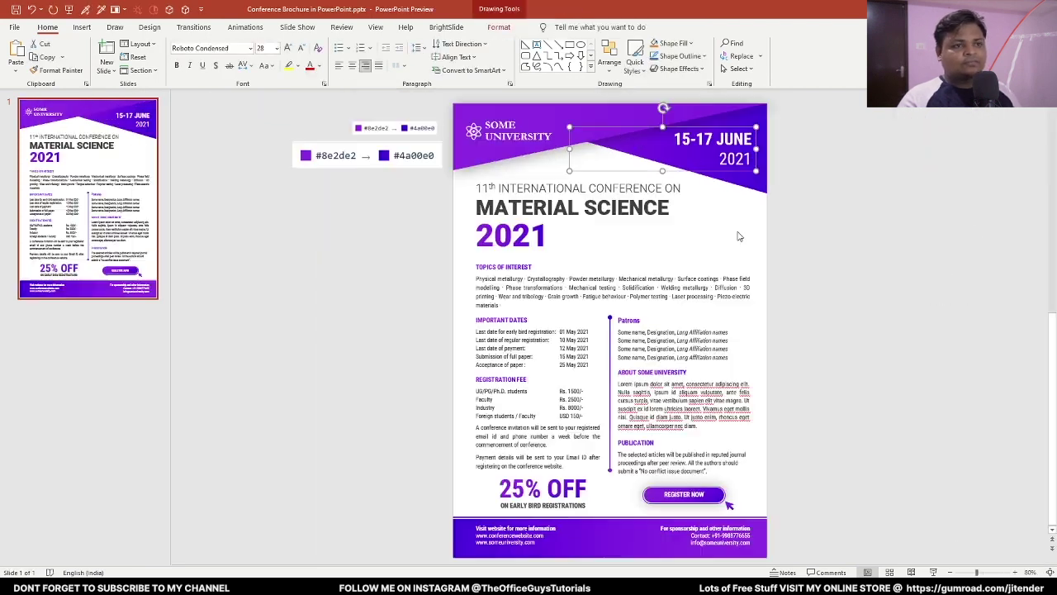
click(556, 204)
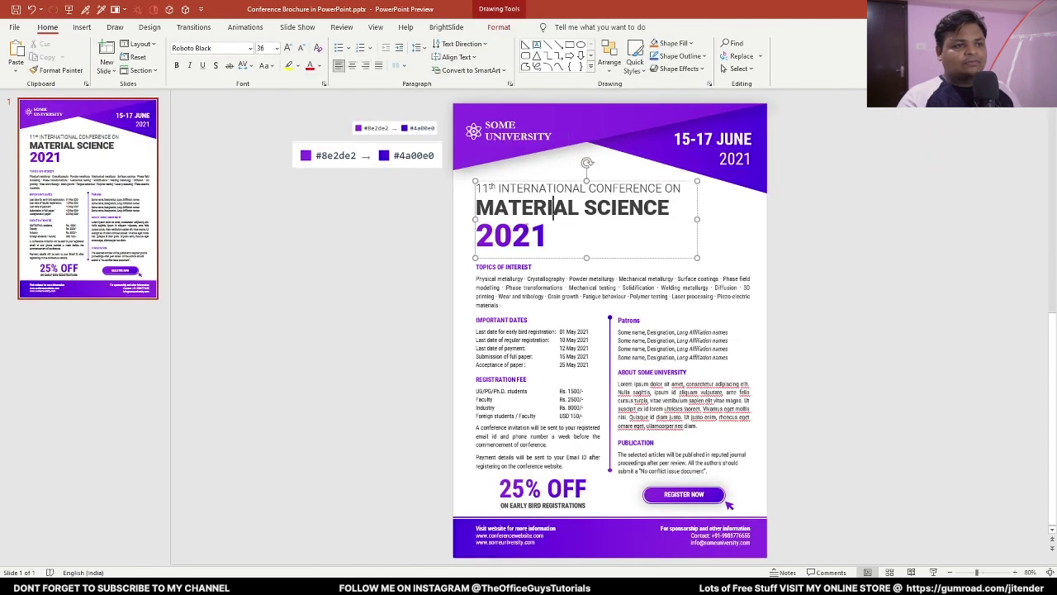
click(558, 260)
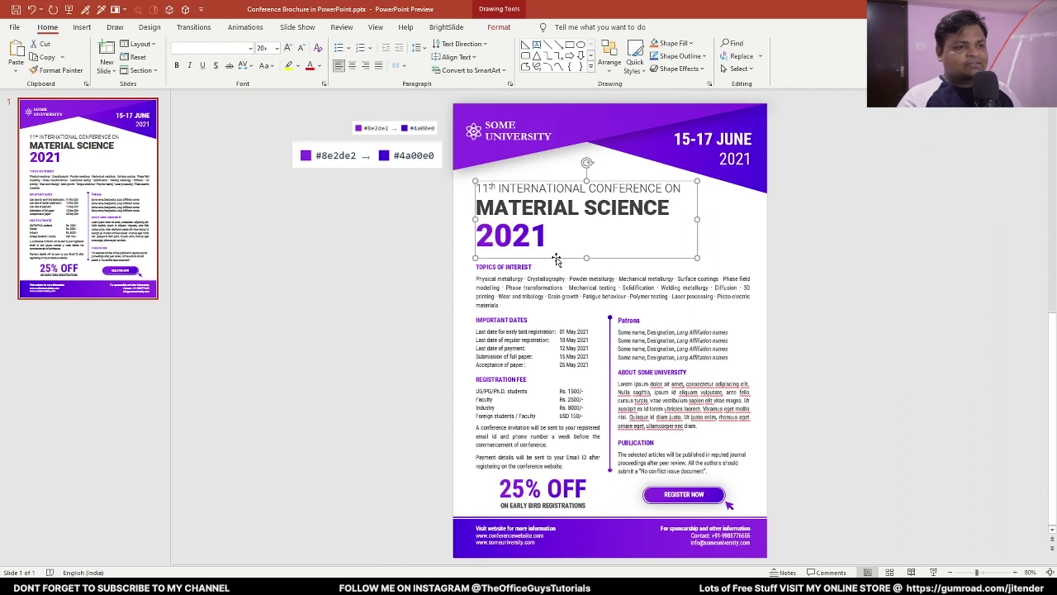
key(alt+Tab)
key(ctrl+v)
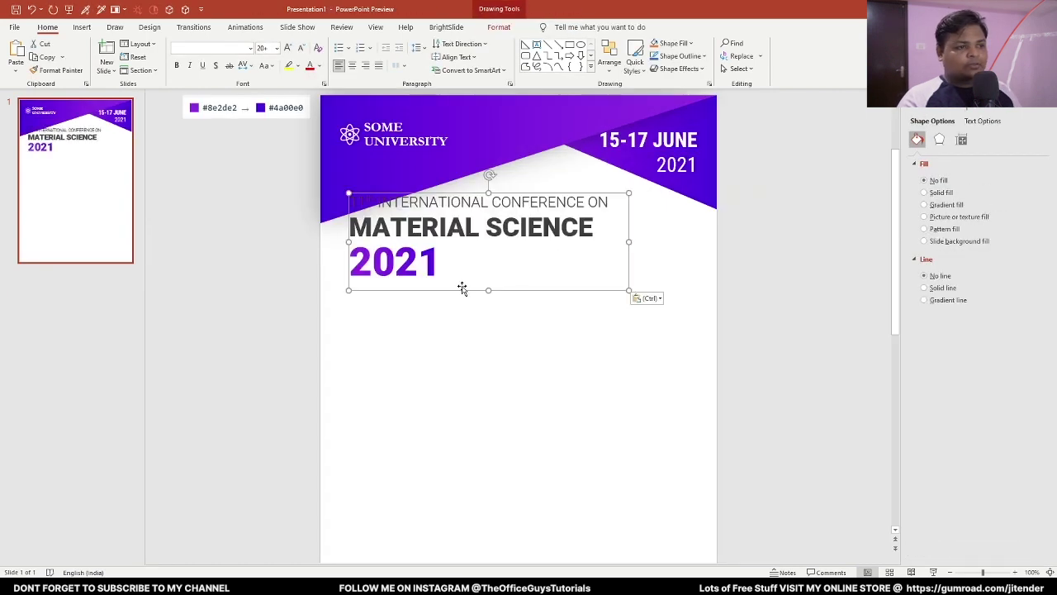
drag(460, 286, 460, 315)
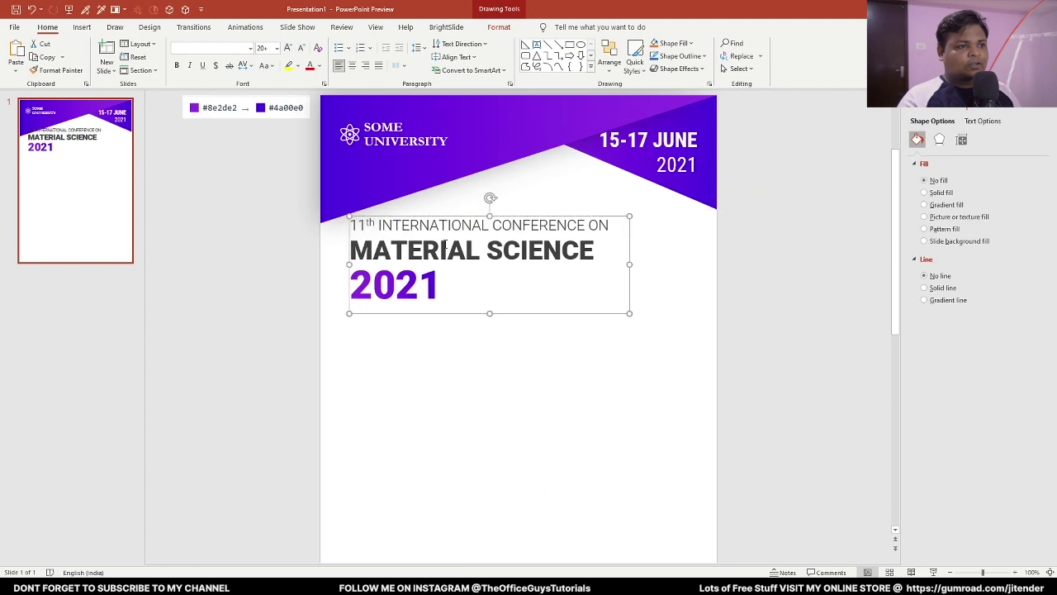
Shorten the full-width header triangle and move the conference title up beneath it
click(435, 181)
drag(517, 222, 479, 205)
click(493, 225)
click(434, 327)
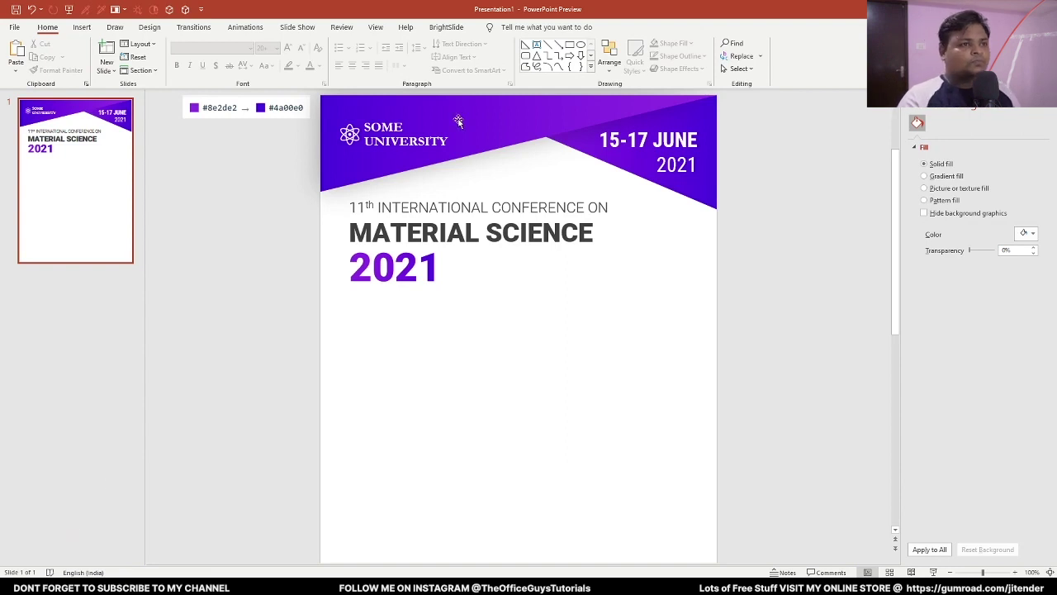
Add a text box reading "2021" below the conference title and select all its text
click(536, 45)
drag(412, 330, 582, 408)
text(2021)
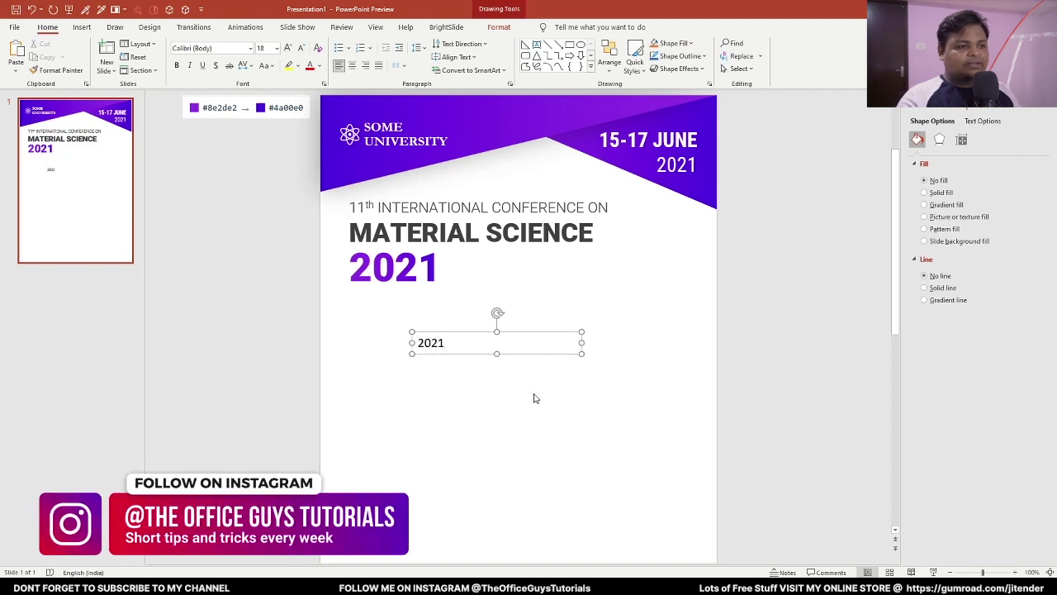
key(ctrl+a)
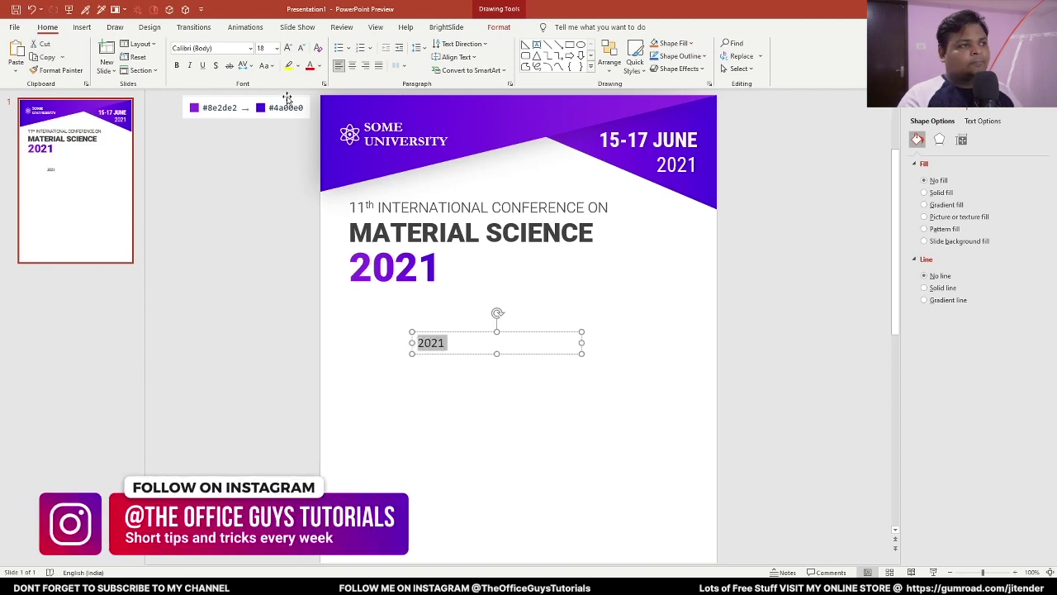
Set the font of the selected "2021" text to Roboto Condensed
click(239, 49)
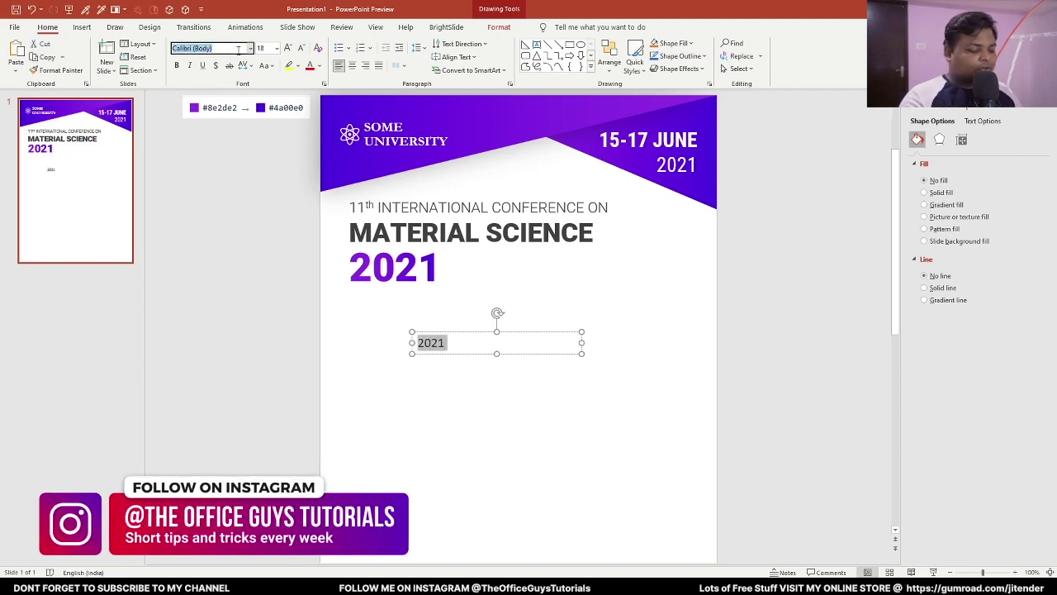
text(Robo)
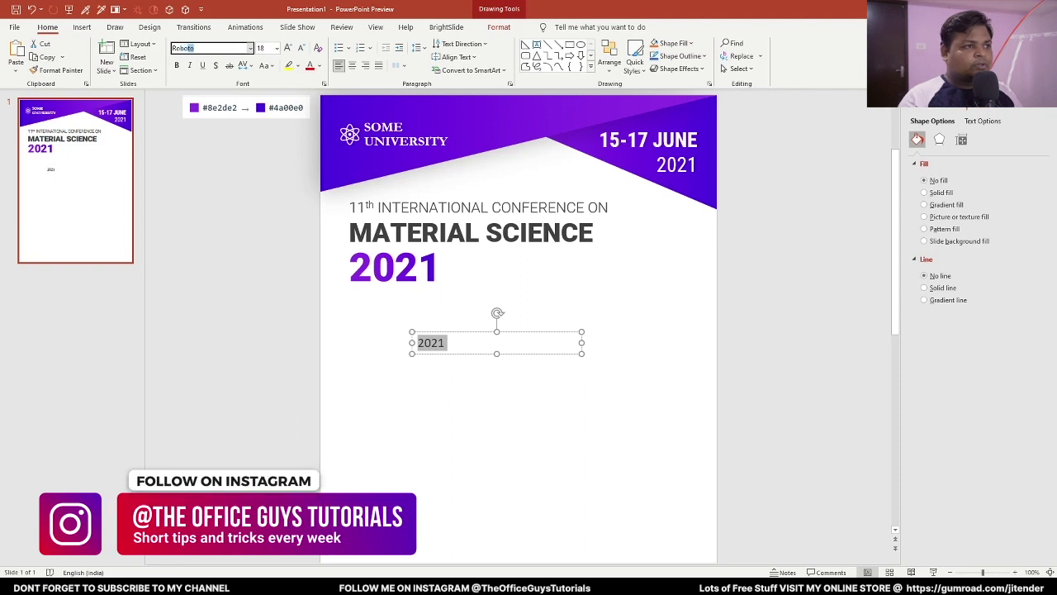
text(to Con)
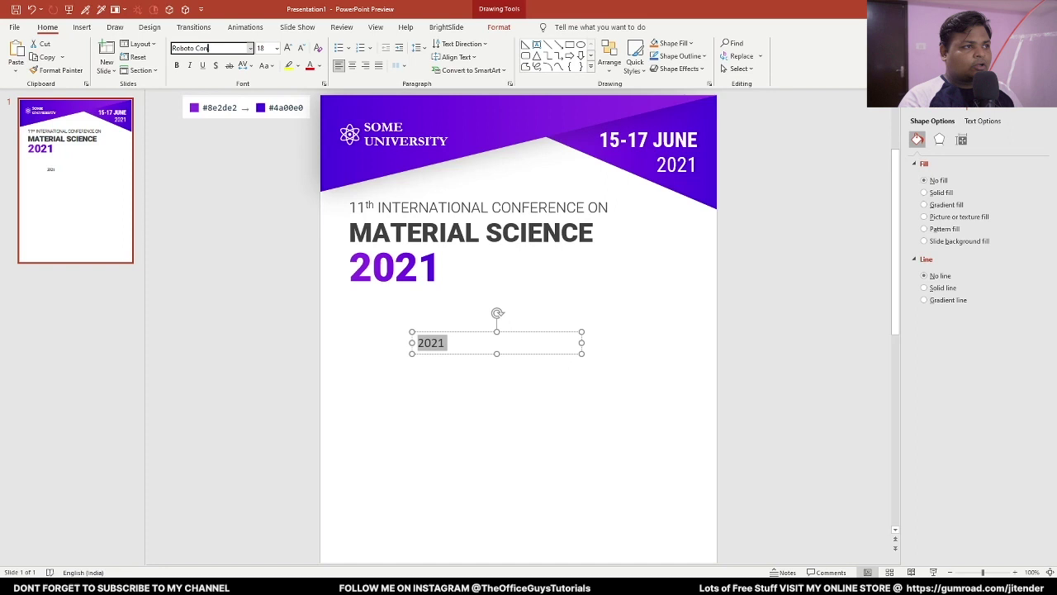
text(tn)
key(Return)
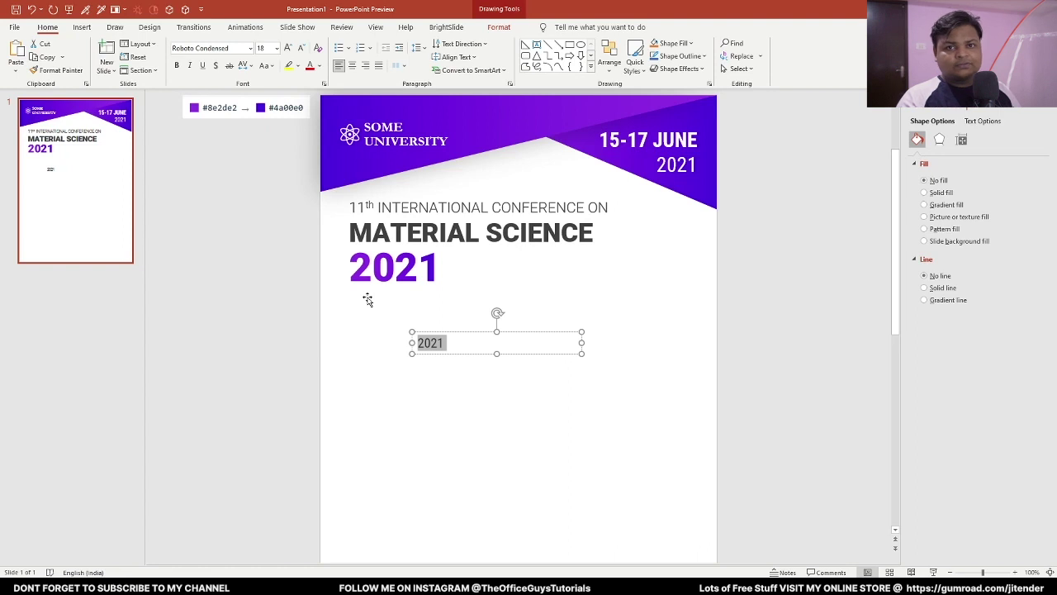
Enlarge the new "2021" text to 54 pt, make it bold and centre it in its text box
click(287, 48)
click(286, 48)
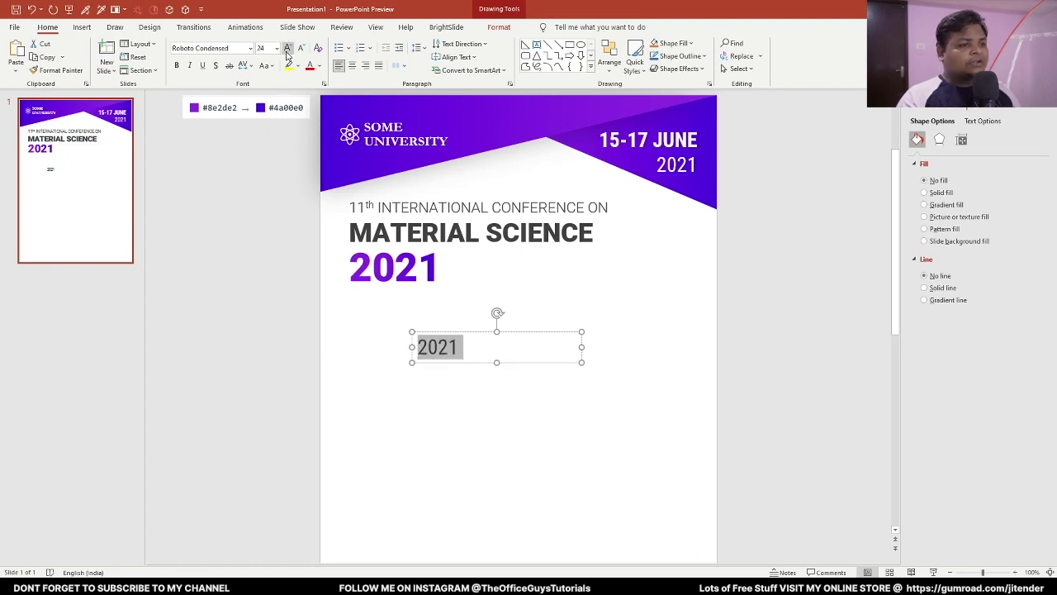
click(286, 48)
click(287, 48)
click(287, 48)
click(287, 48)
click(287, 48)
click(287, 48)
click(287, 48)
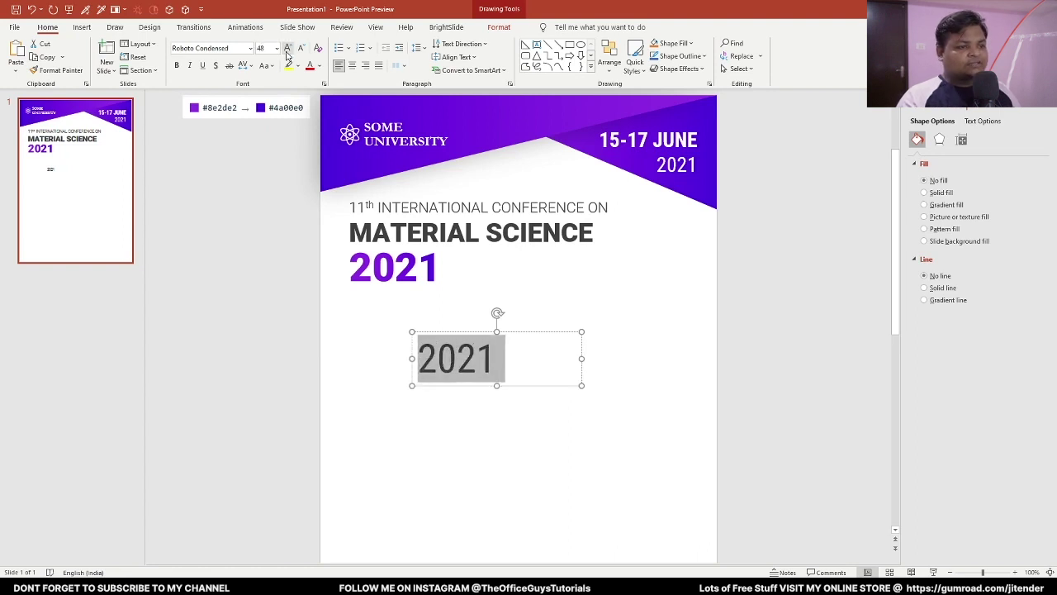
click(176, 66)
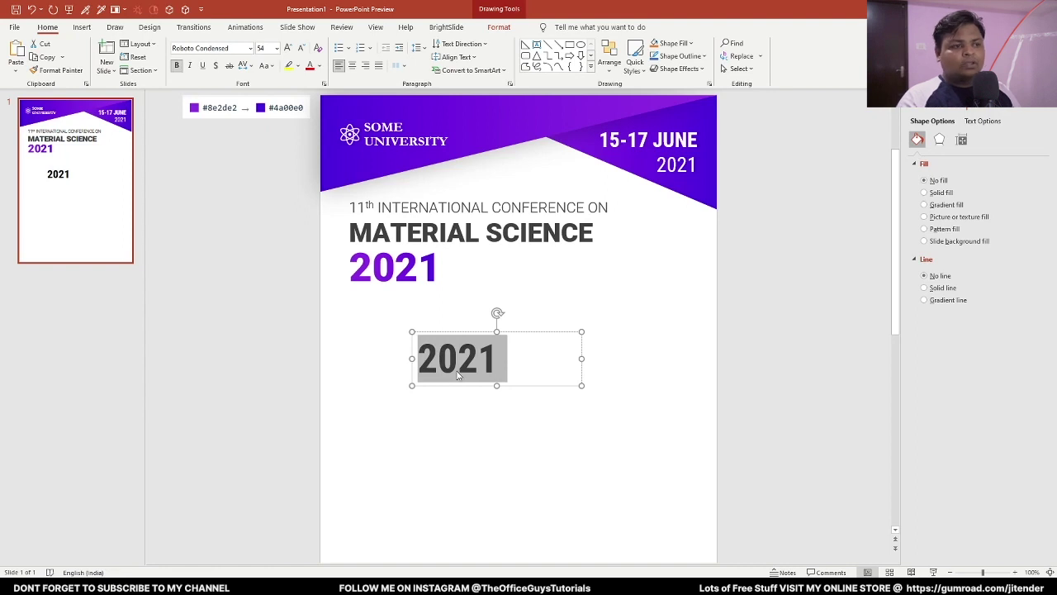
key(ctrl+e)
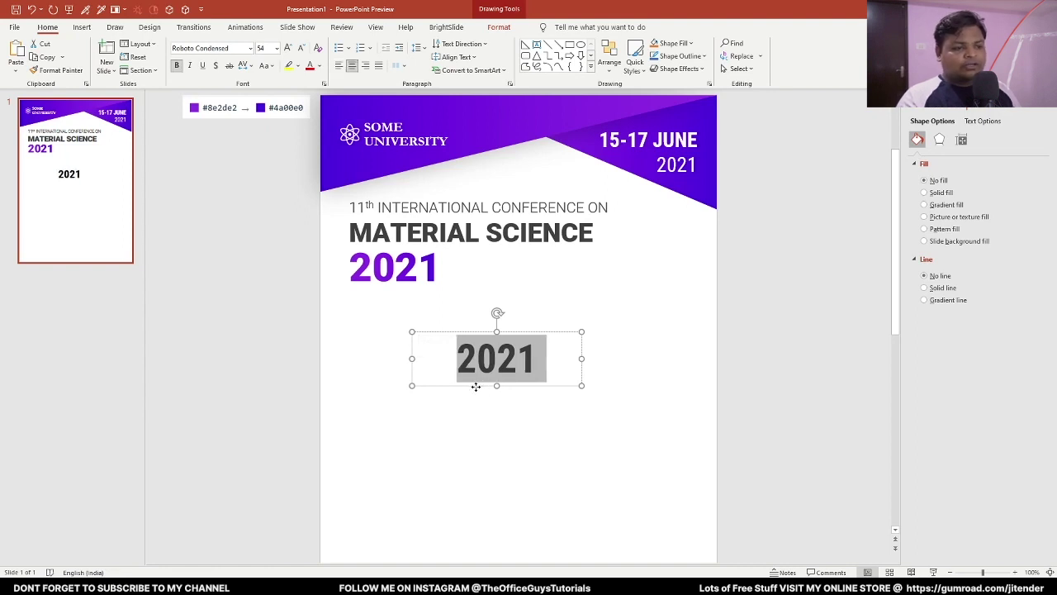
Apply a linear purple-to-blue gradient text fill to the new "2021" text with an angle of 0°
right_click(475, 387)
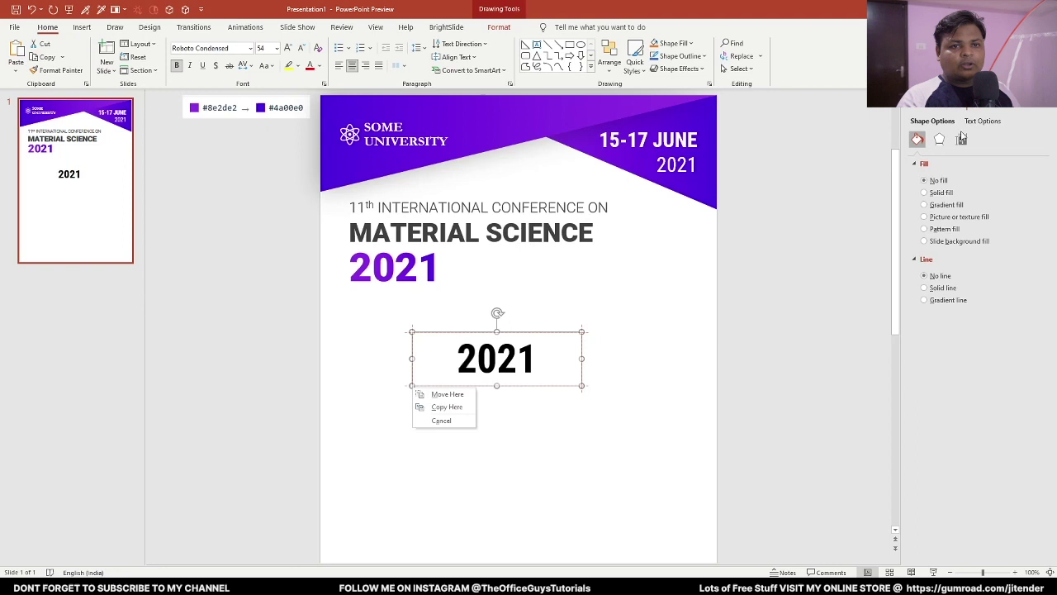
click(929, 124)
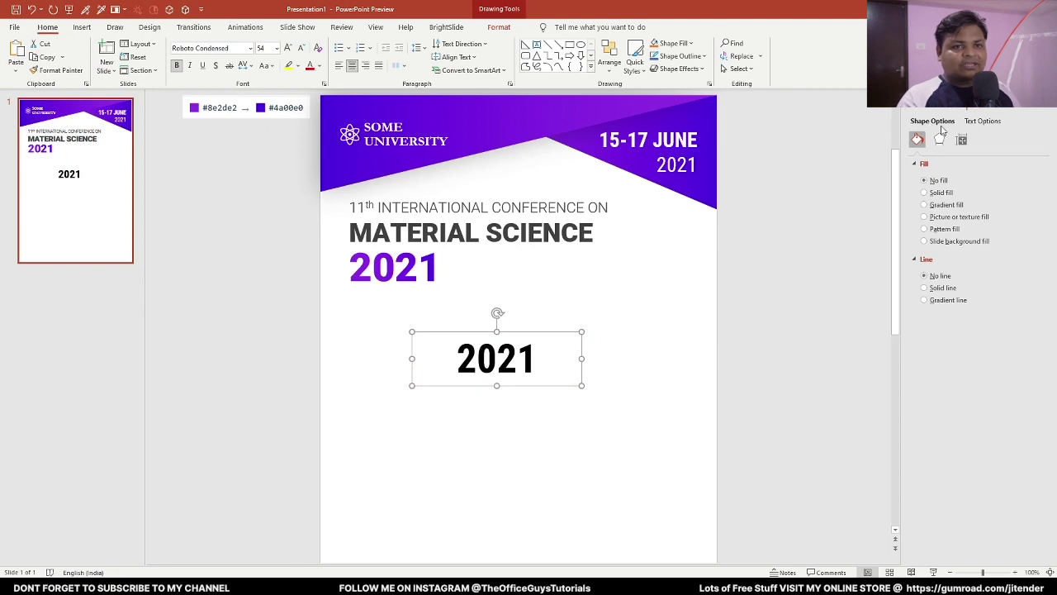
click(989, 124)
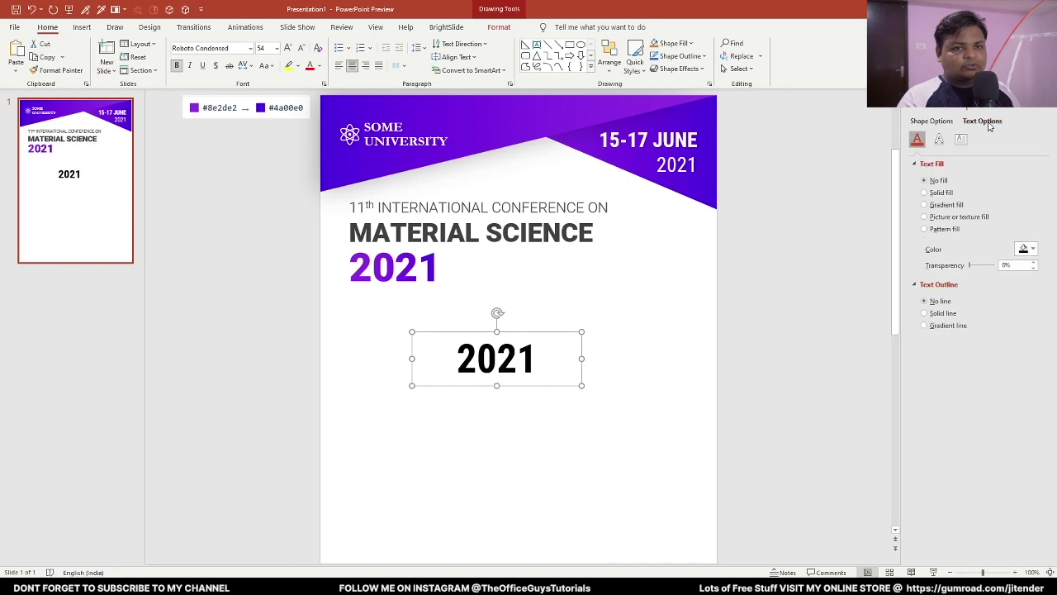
click(954, 207)
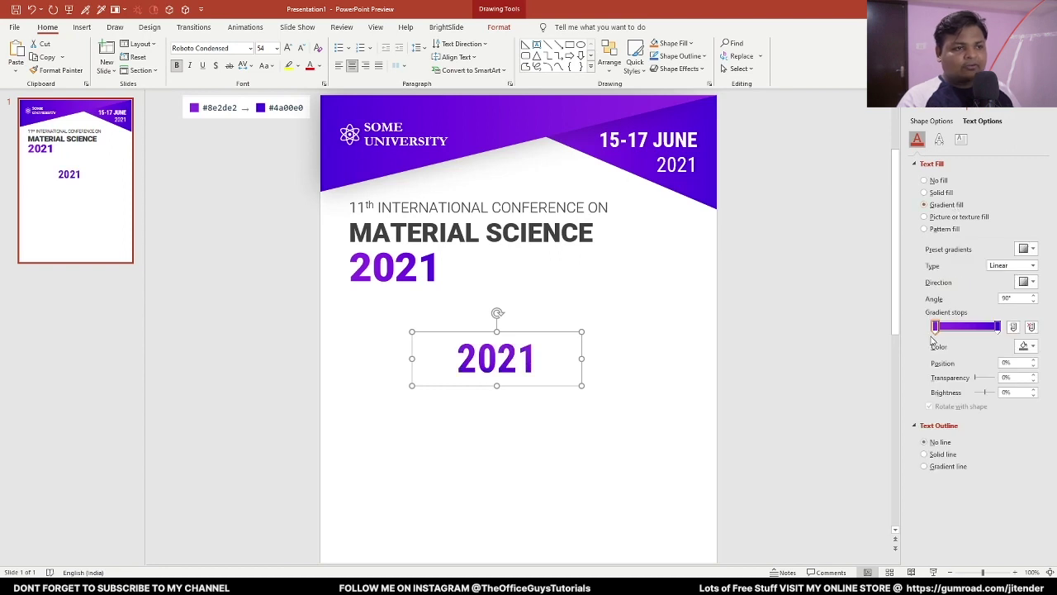
double_click(1009, 298)
text(0)
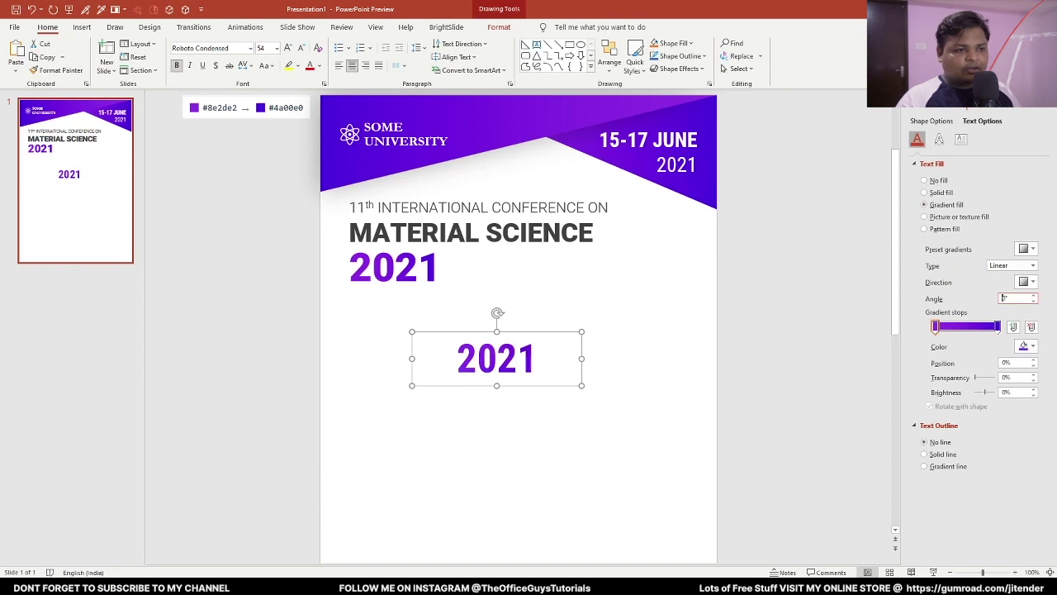
Move the practice "2021" text box up beside the title's 2021 and delete it
click(517, 359)
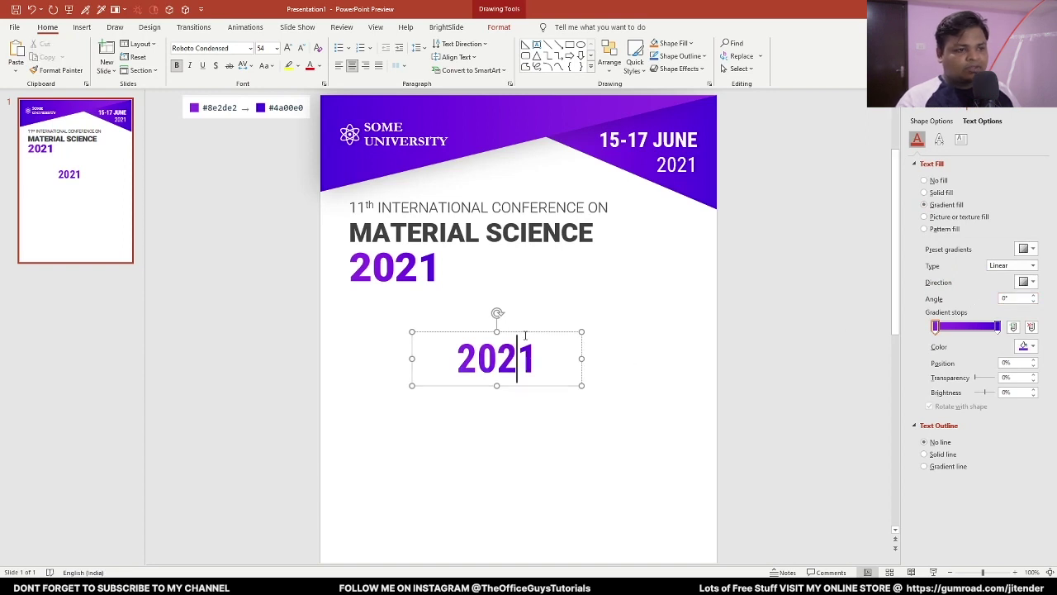
drag(526, 332, 598, 275)
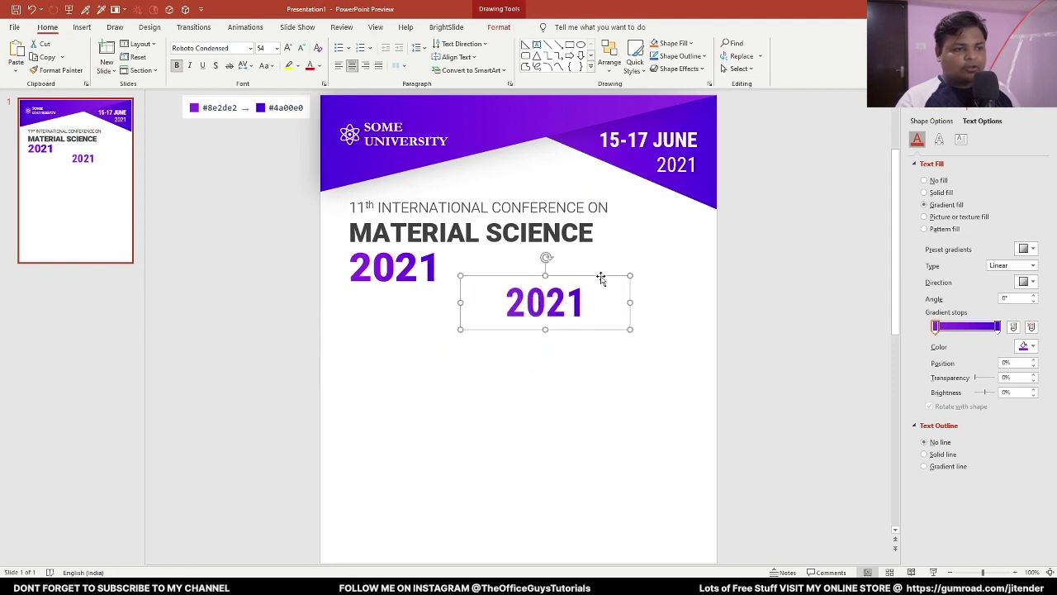
key(Delete)
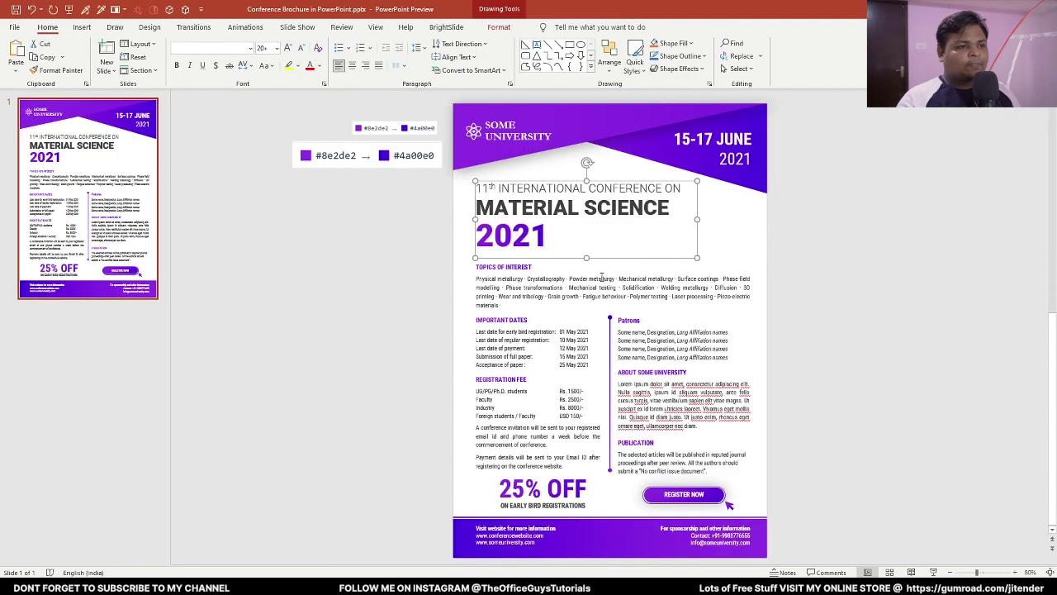
Copy all body text blocks, from Topics of Interest through Publication, from the finished brochure and paste them onto the new slide
key(Escape)
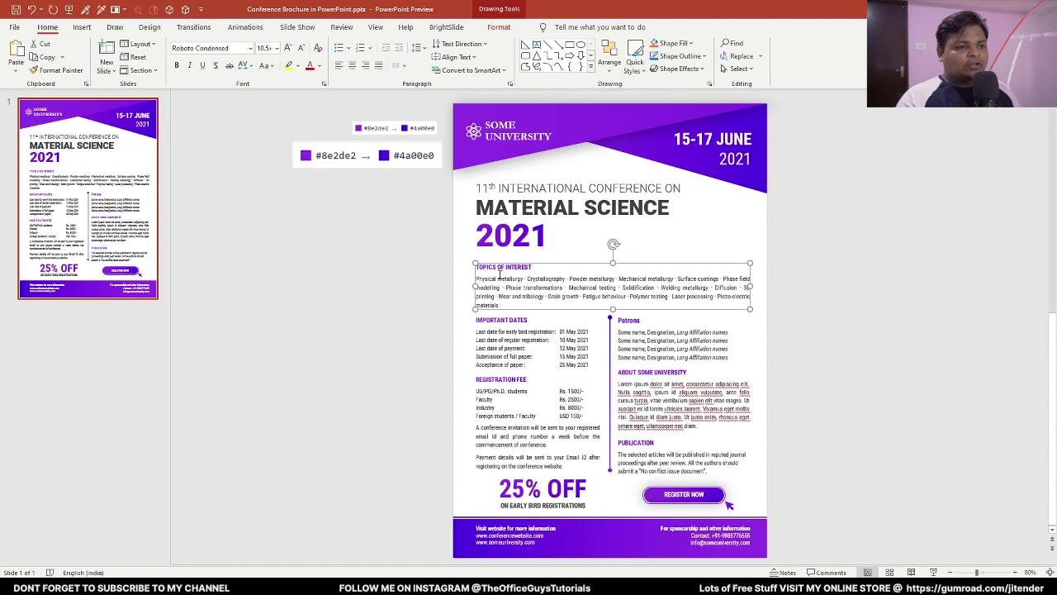
shift+click(518, 324)
shift+click(511, 379)
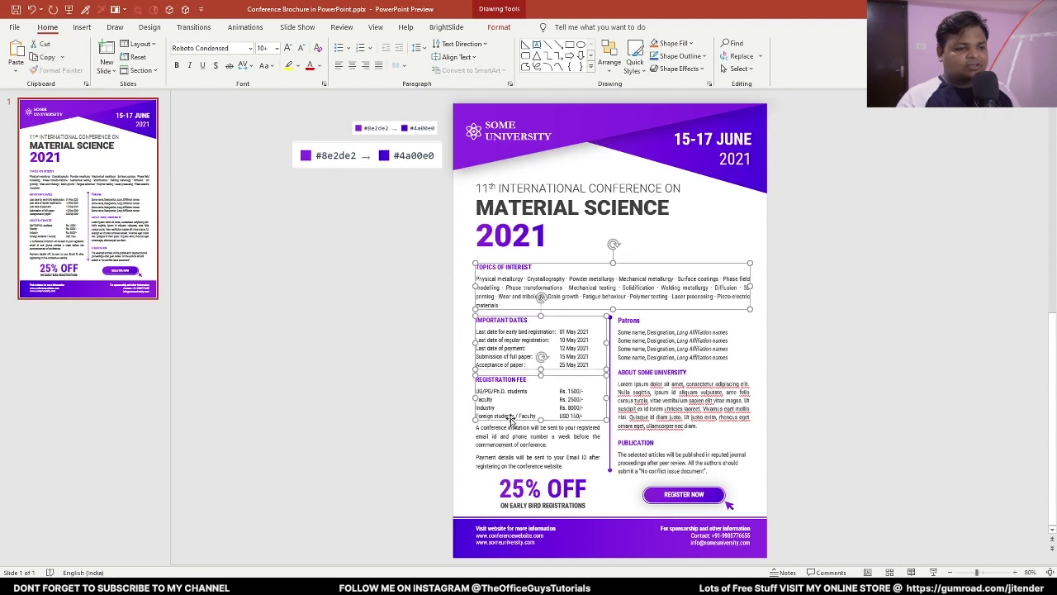
shift+click(511, 424)
shift+click(648, 360)
shift+click(657, 391)
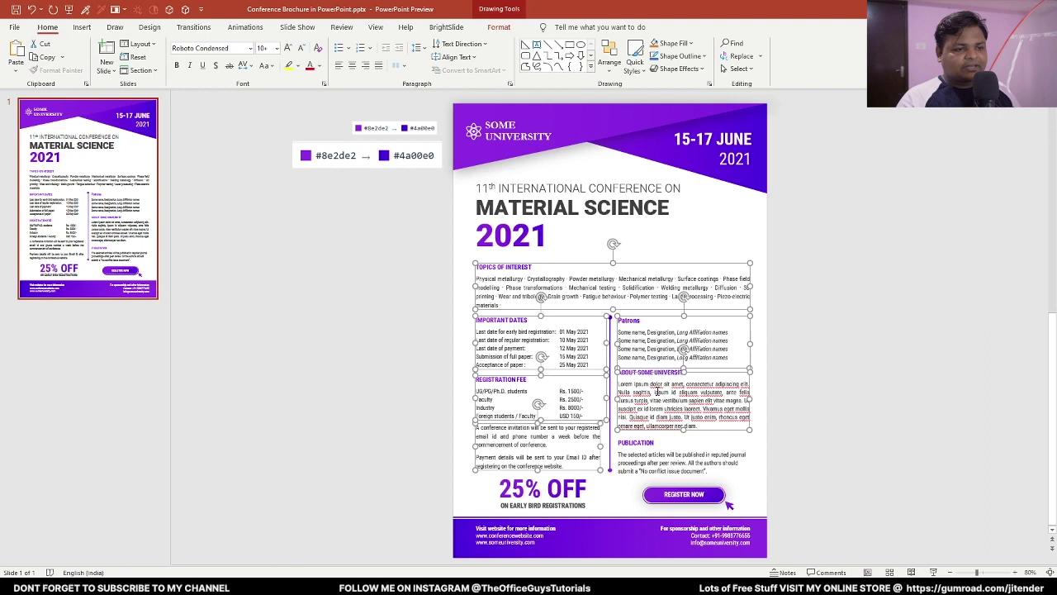
shift+click(645, 442)
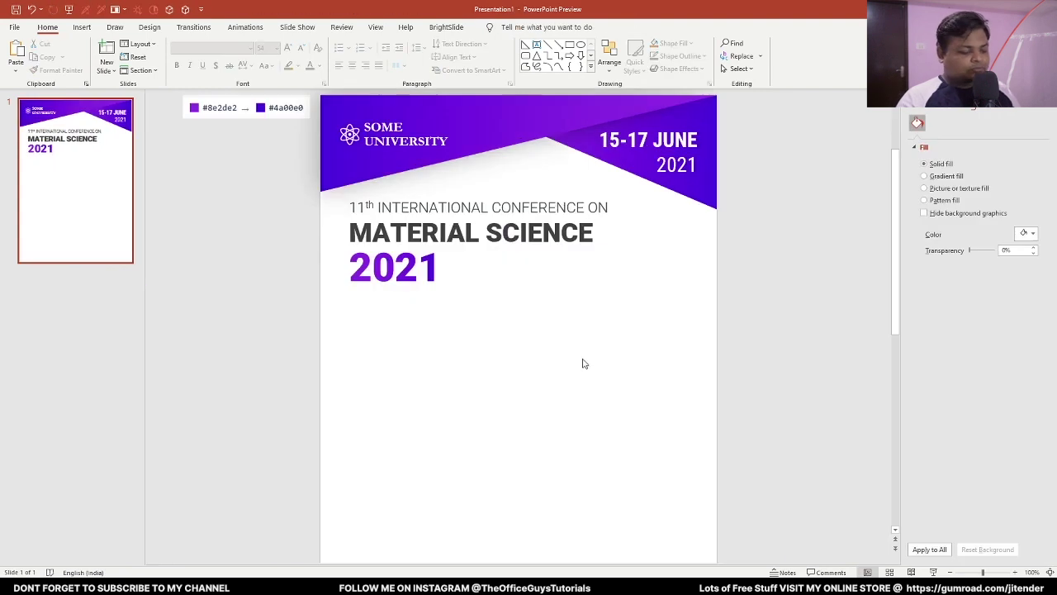
key(ctrl+v)
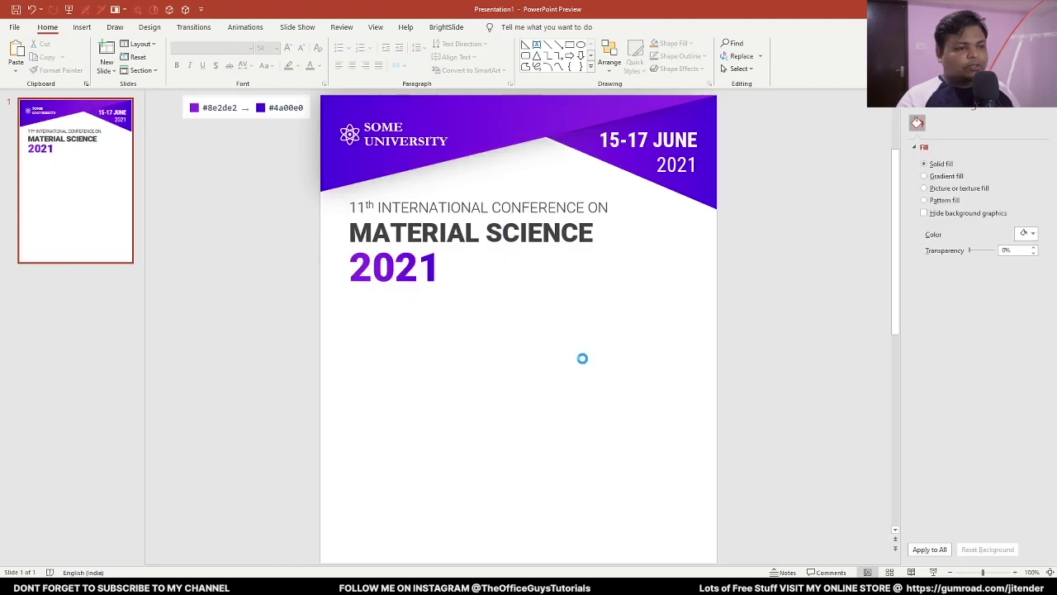
Examine the text fill of the "TOPICS OF INTEREST" heading and the dot-separated topics list beneath it
click(380, 196)
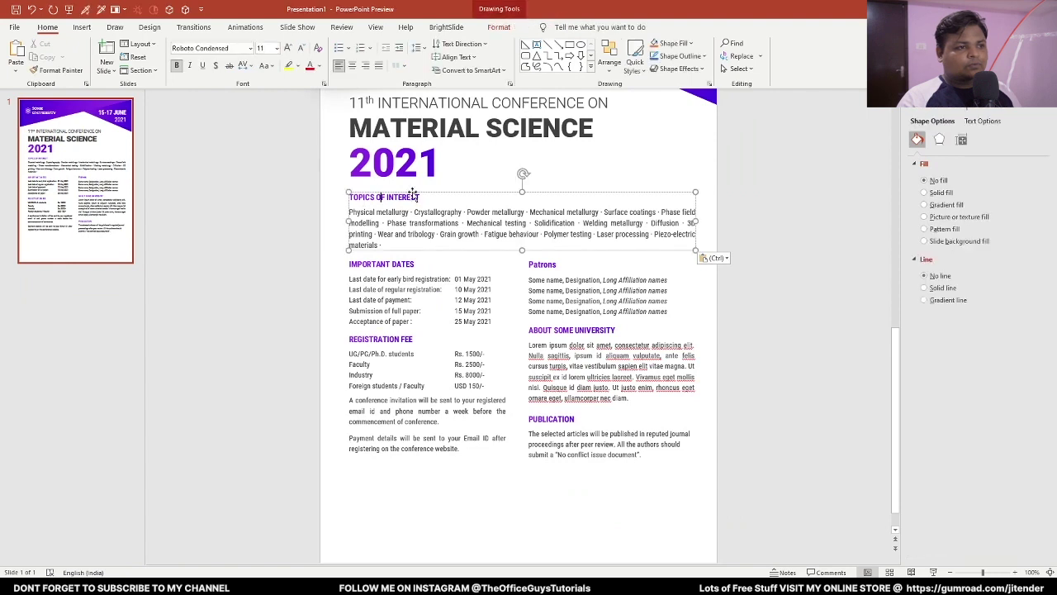
triple_click(414, 199)
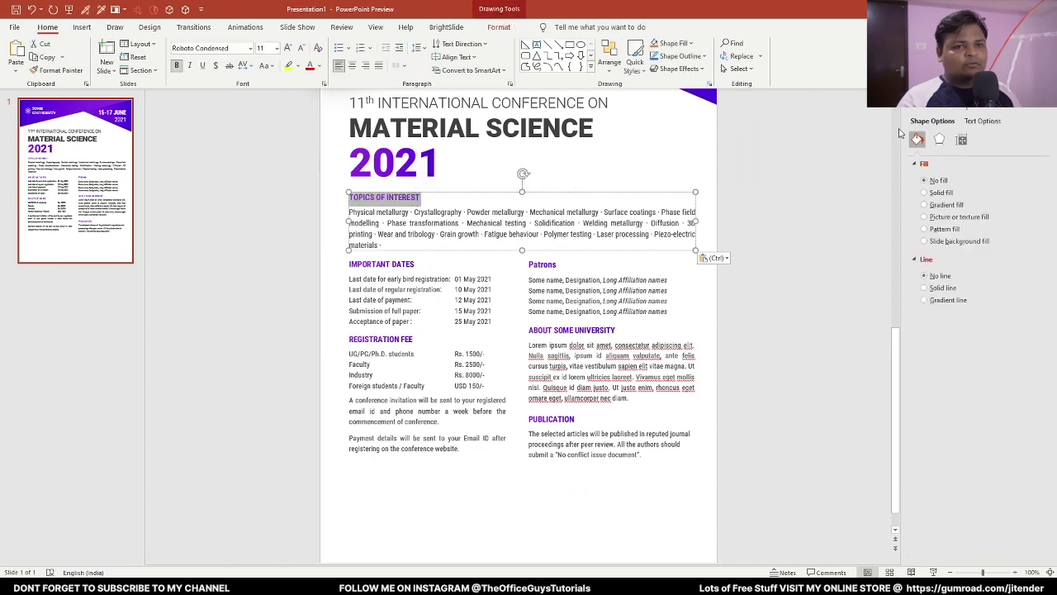
click(981, 121)
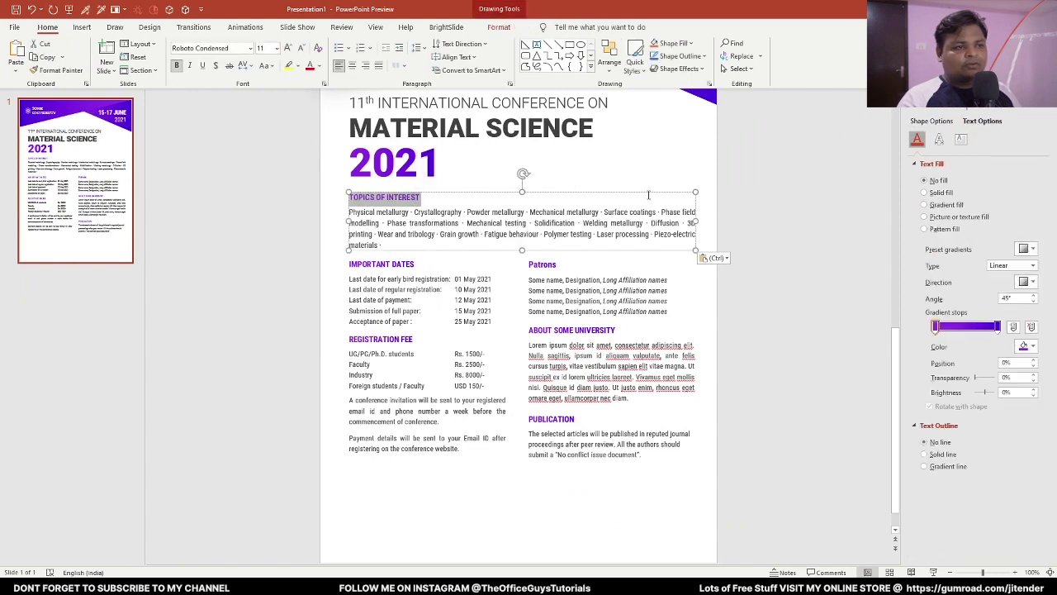
click(414, 212)
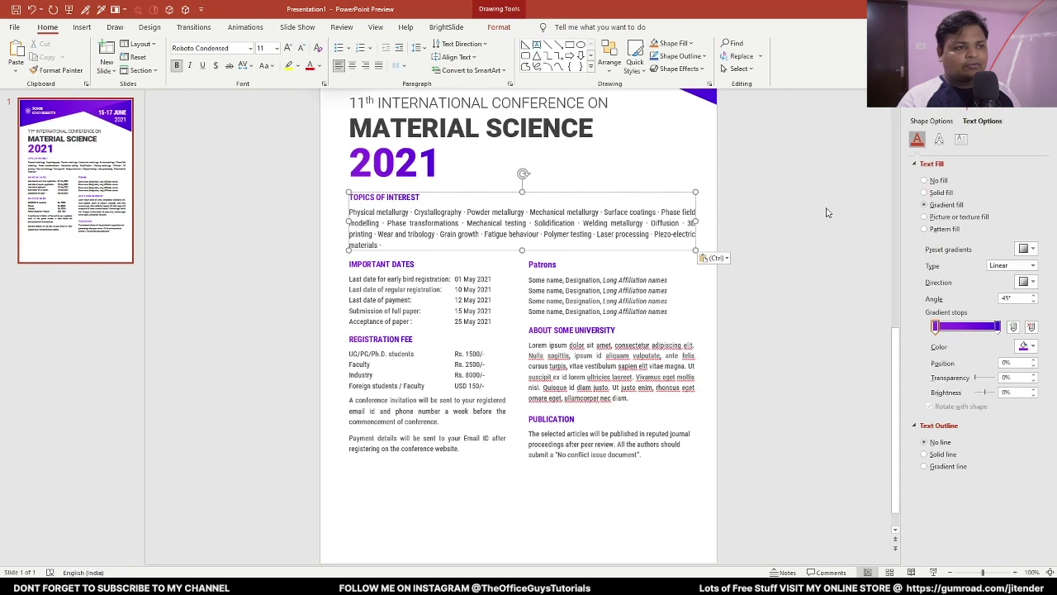
scroll(414, 212, up, 5)
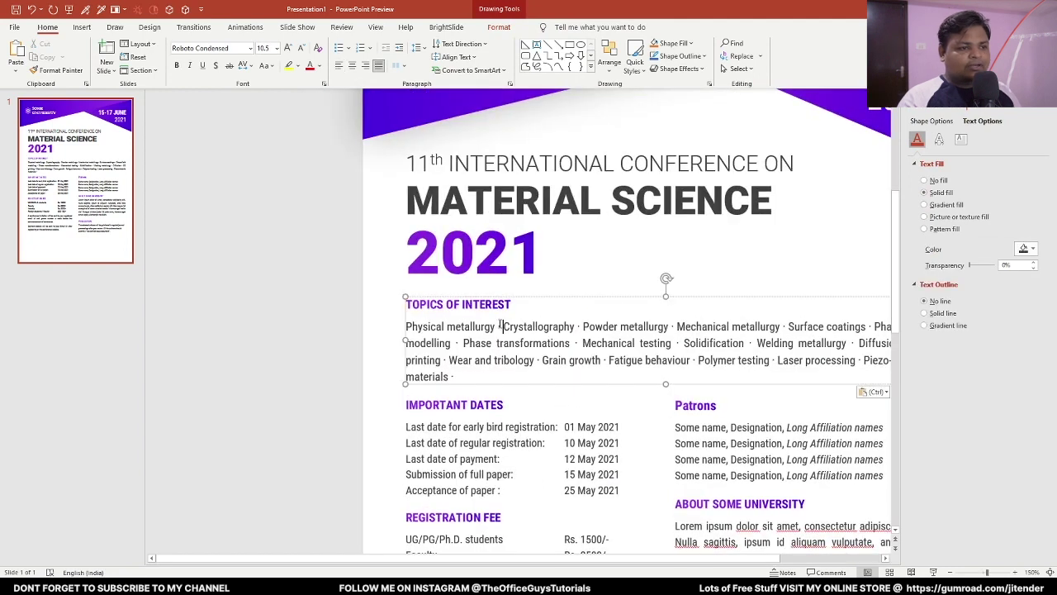
click(561, 293)
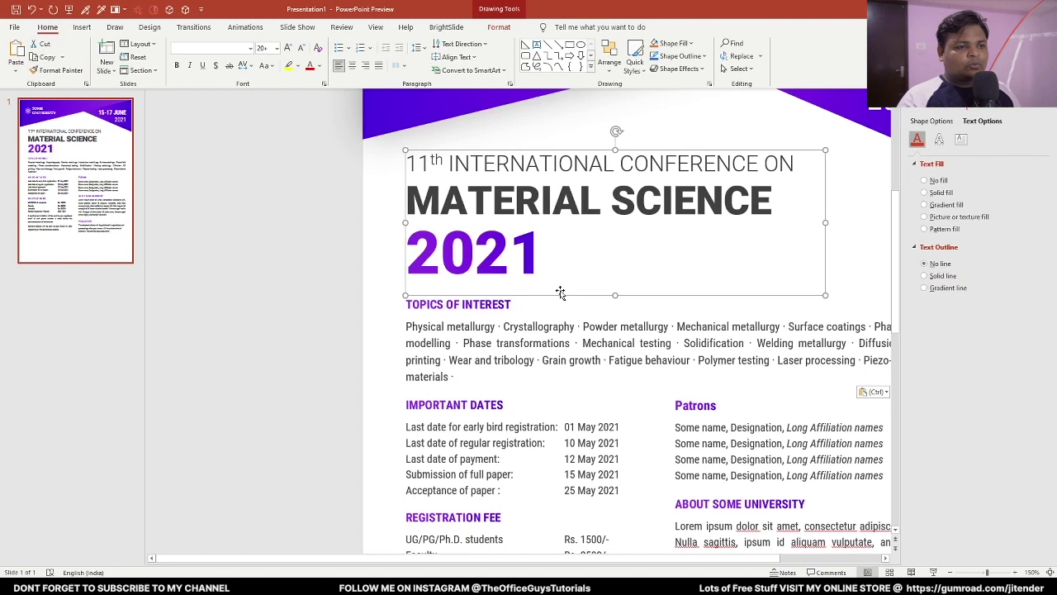
scroll(562, 296, down, 5)
scroll(562, 296, down, 3)
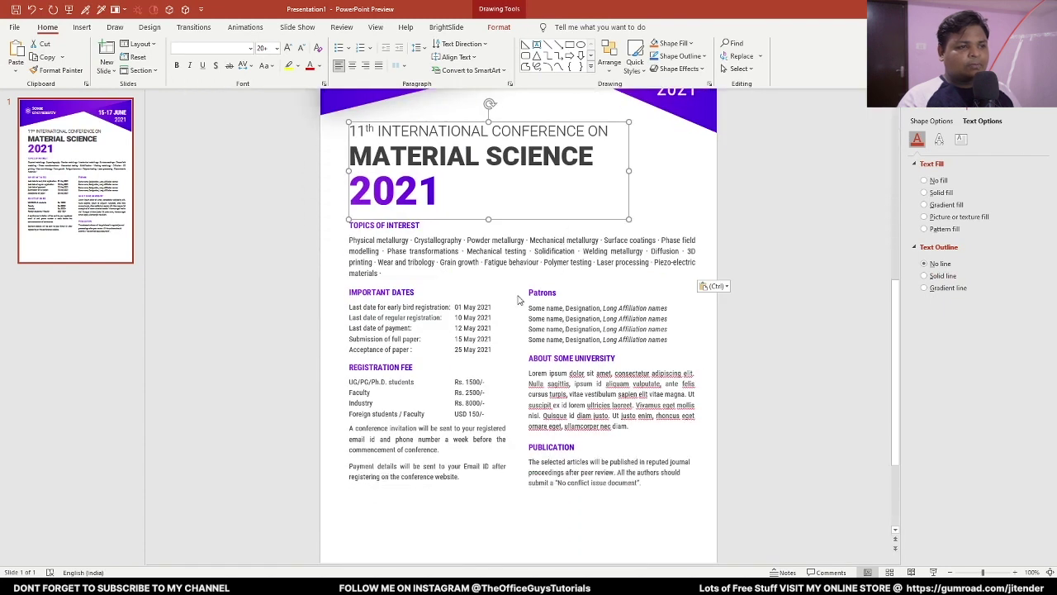
click(456, 253)
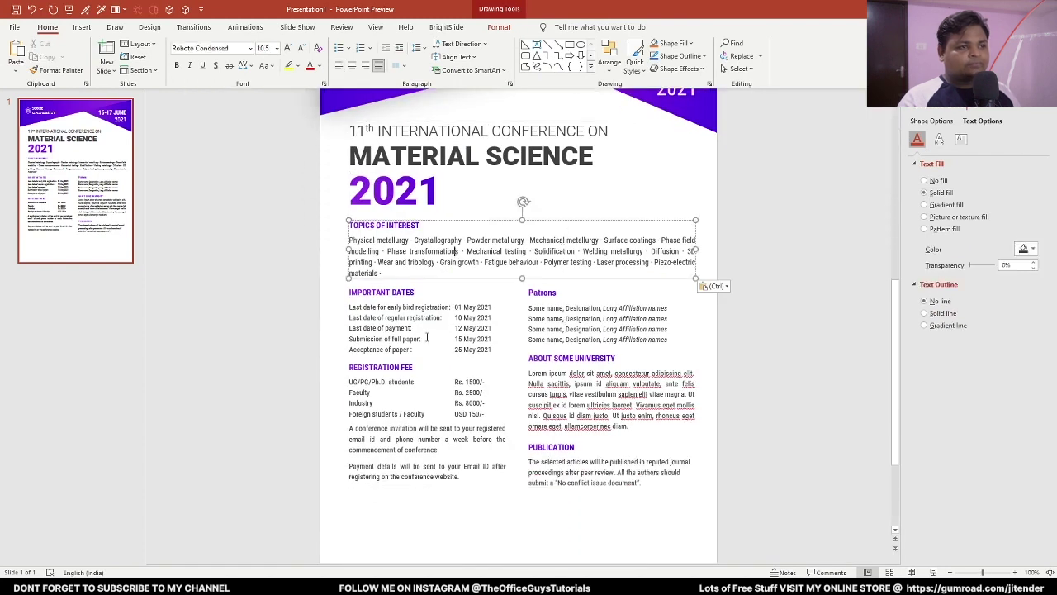
Add a text box below the Publication section reading "Text one" followed by three middle dots
click(538, 49)
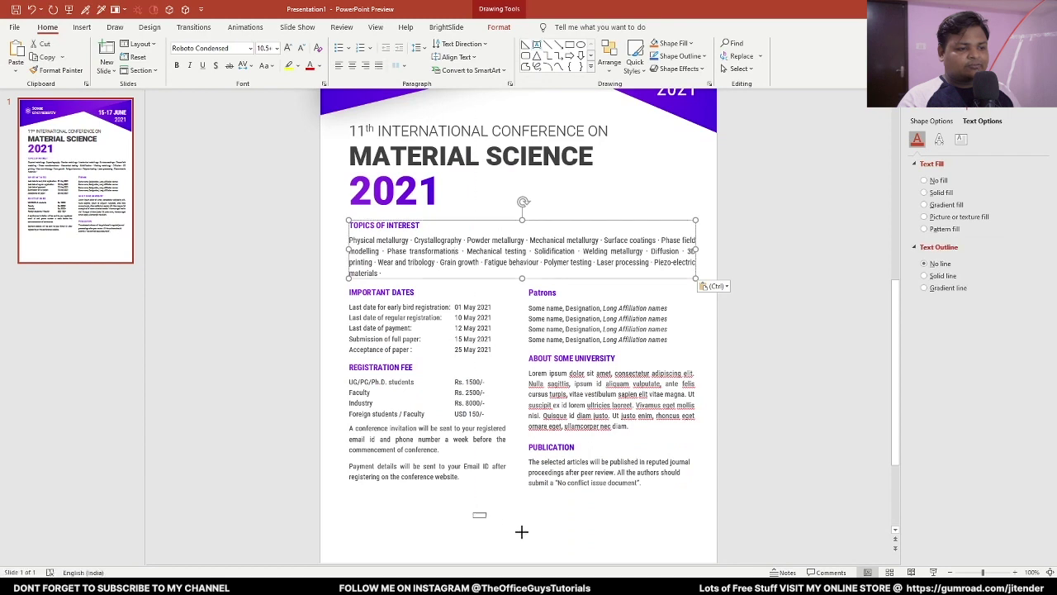
drag(474, 513, 673, 549)
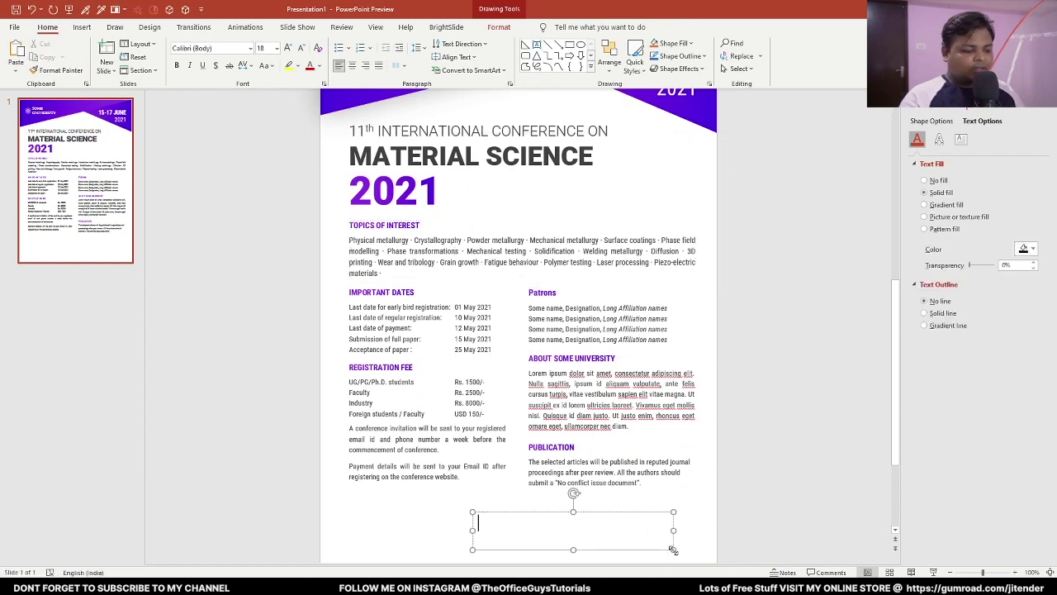
text(Text one .)
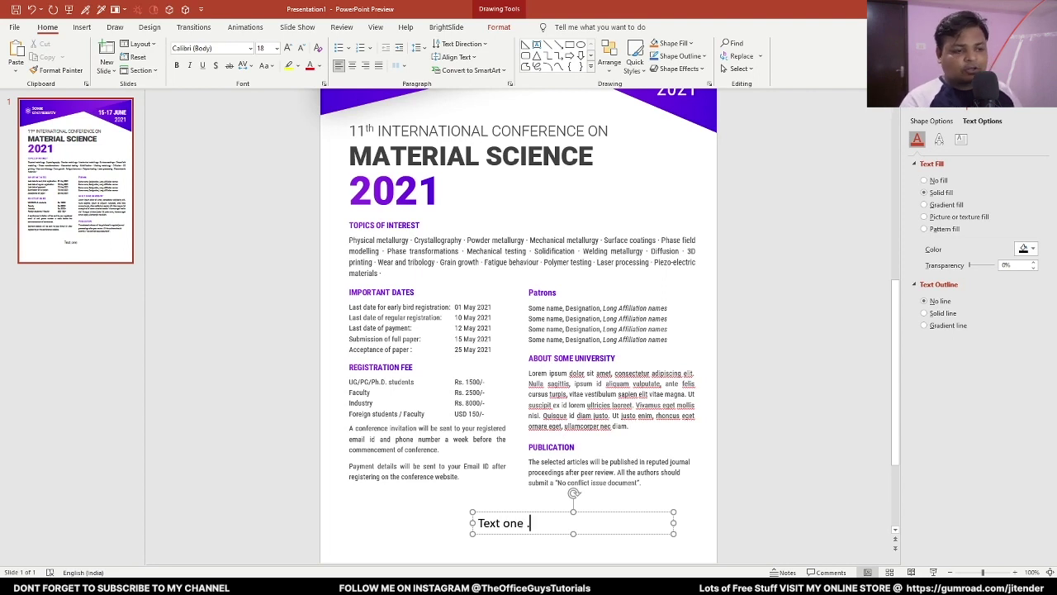
key(BackSpace)
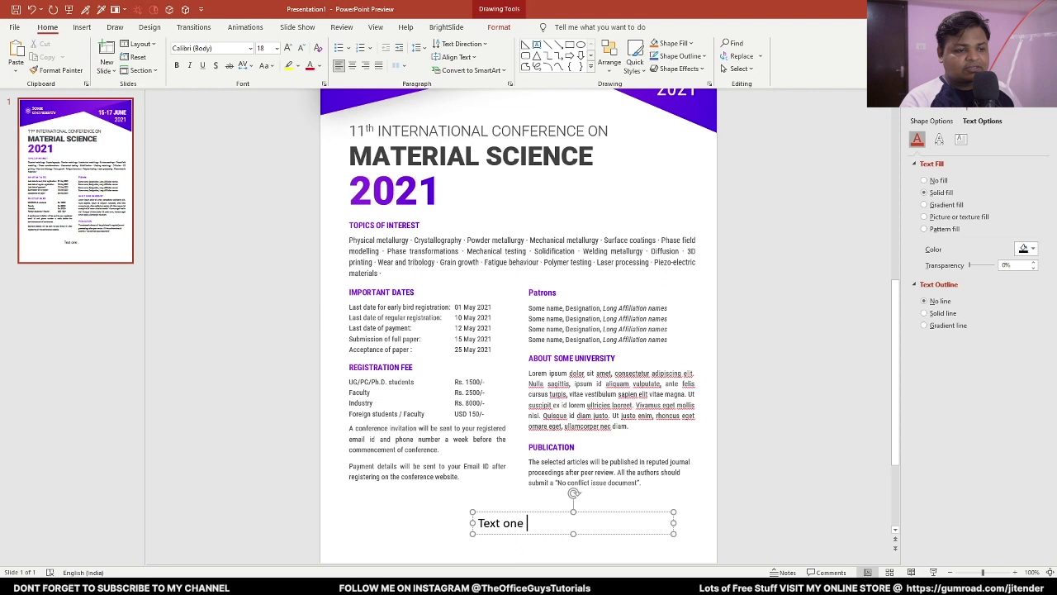
text(.)
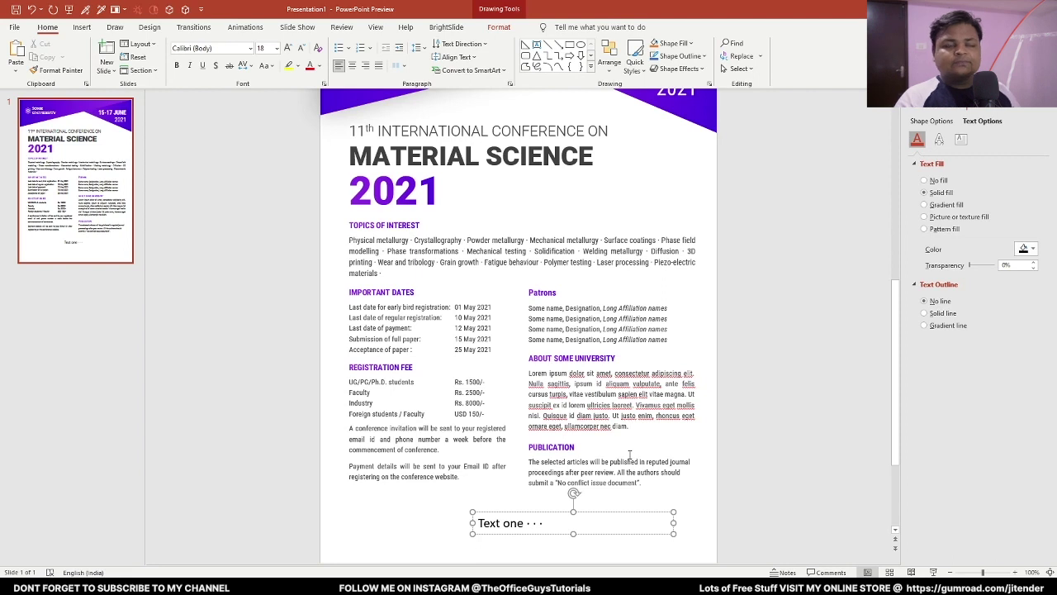
Insert a bullet symbol (character code 2022) after "Text one" in the practice text box and remove the three middle dots
click(83, 30)
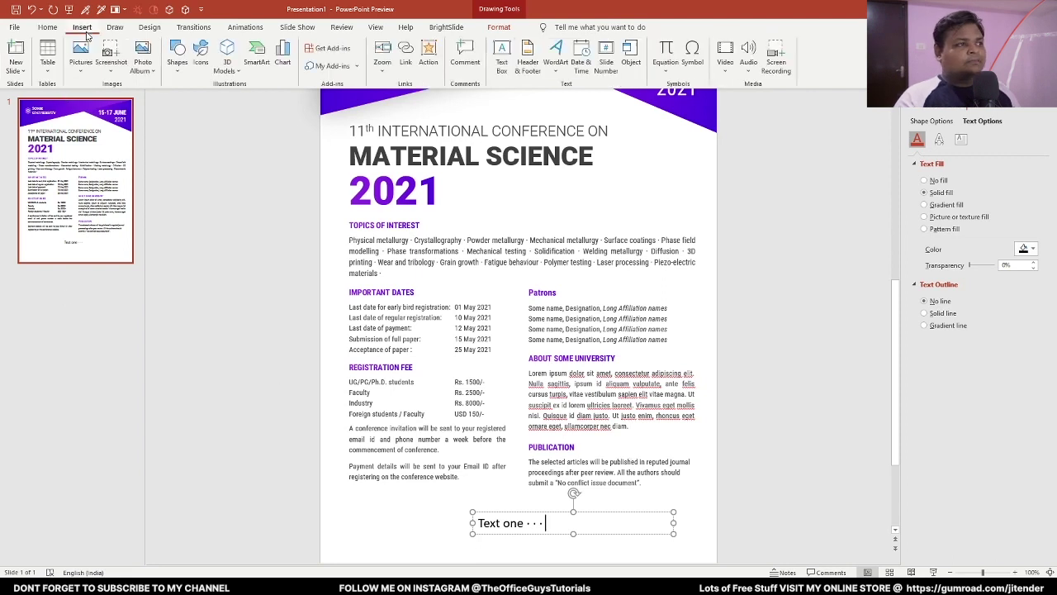
click(693, 65)
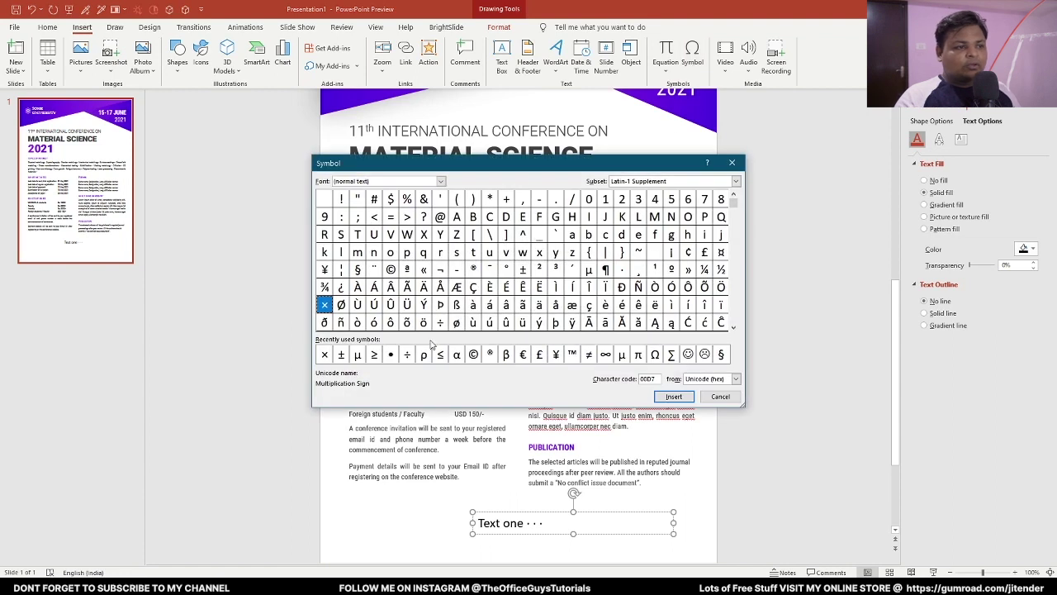
click(391, 355)
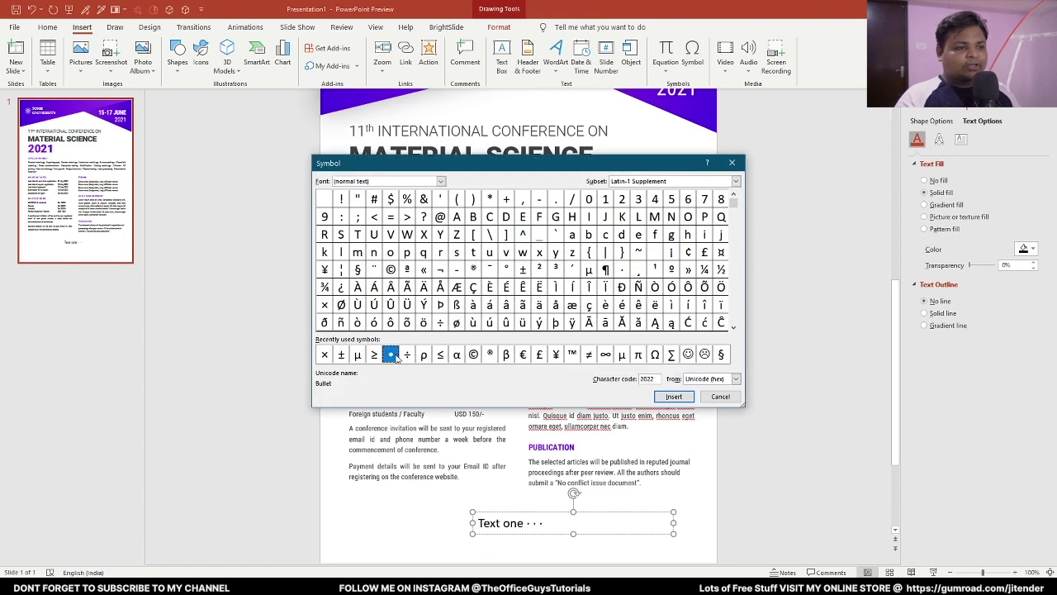
click(674, 397)
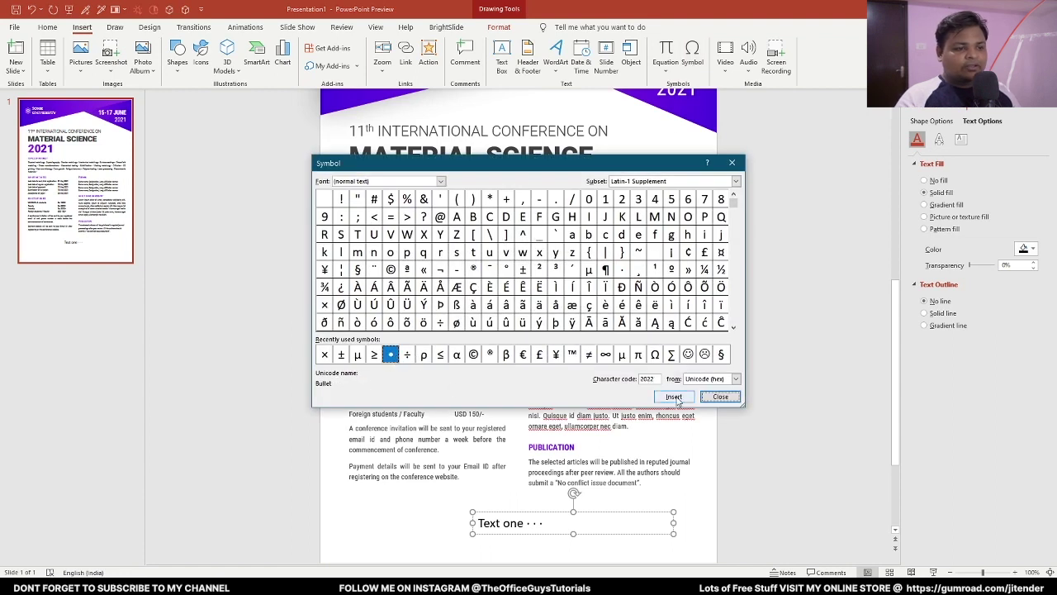
click(720, 396)
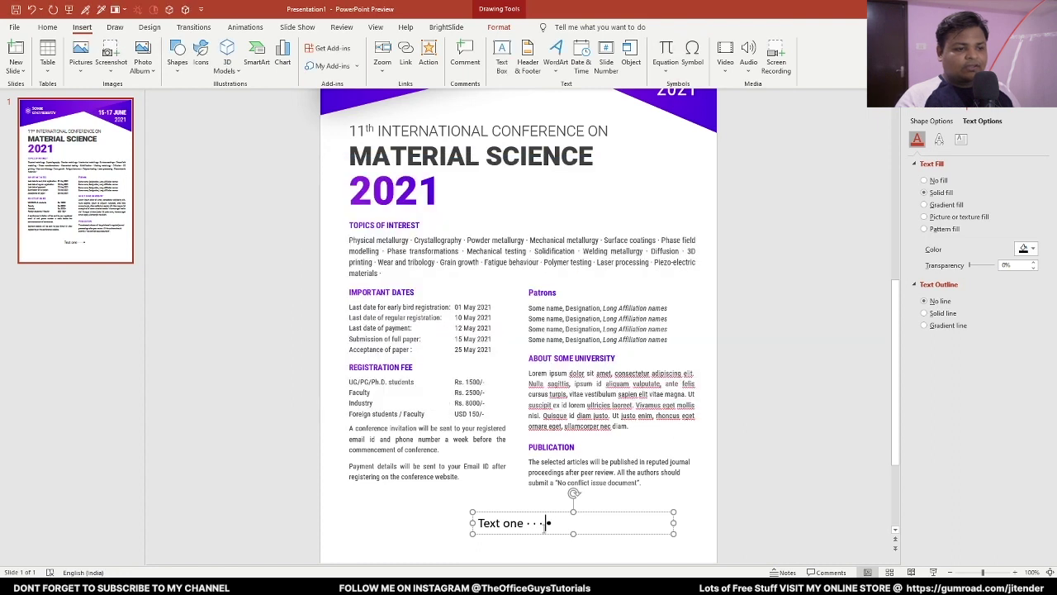
key(BackSpace)
key(BackSpace)
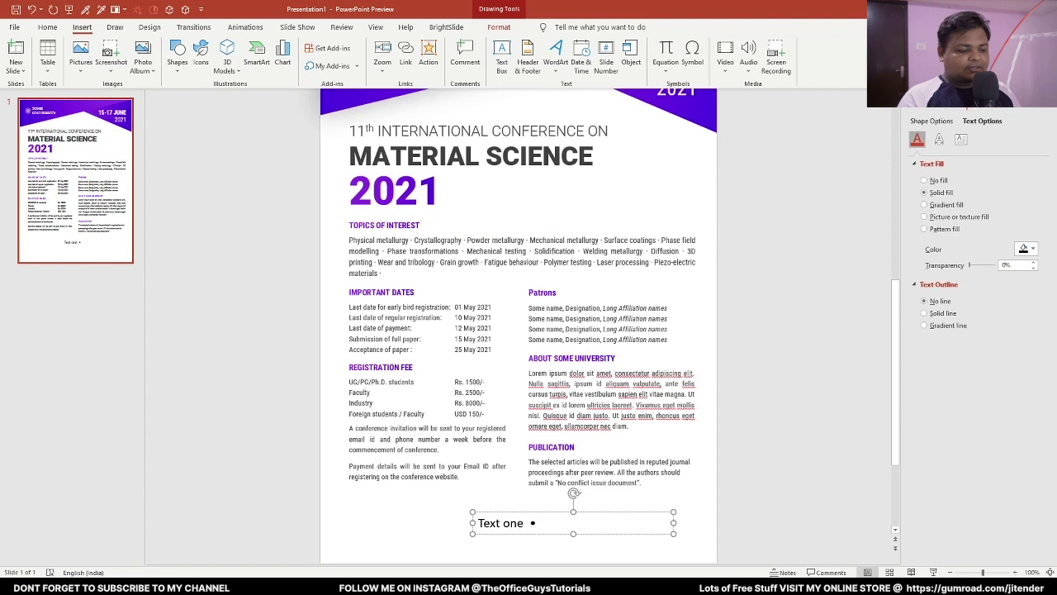
Extend the practice line with "Text two" and "Text three", separating them with a copy of the bullet symbol
text(Text)
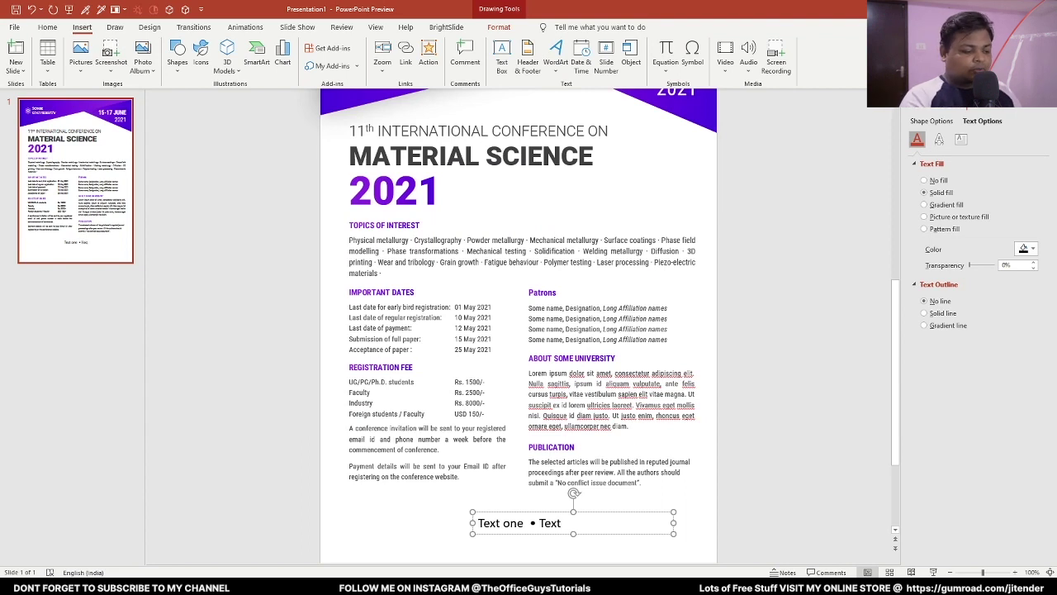
text( two)
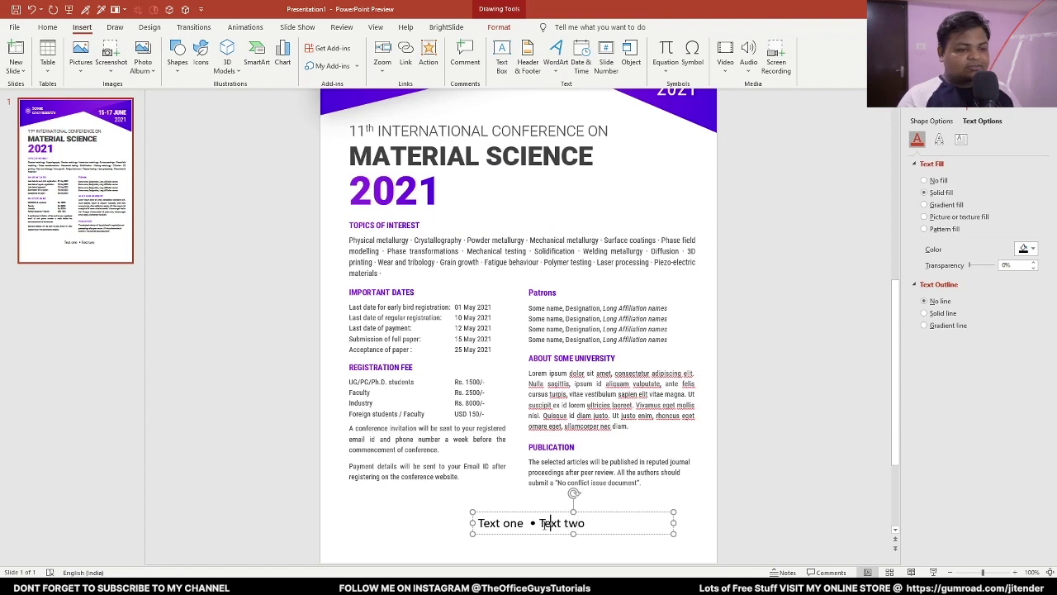
key(shift+Right)
key(ctrl+c)
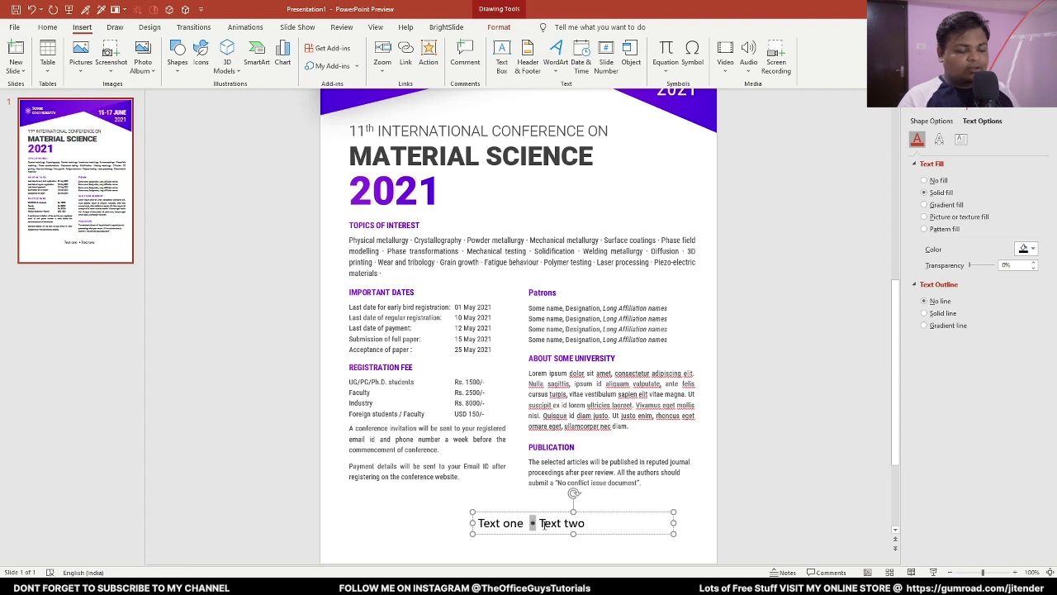
key(Right)
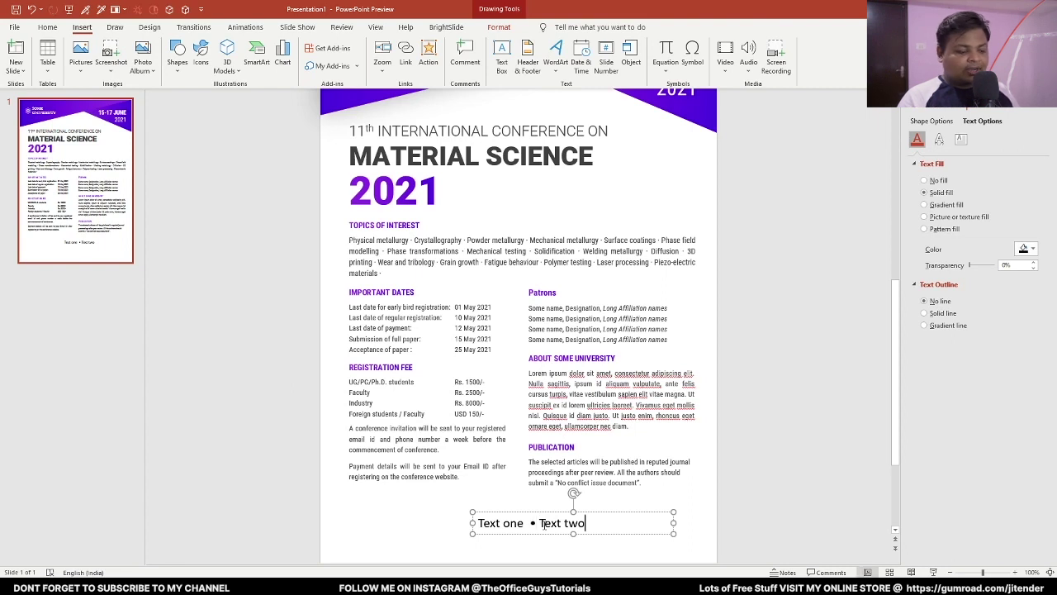
key(ctrl+v)
text(Text three)
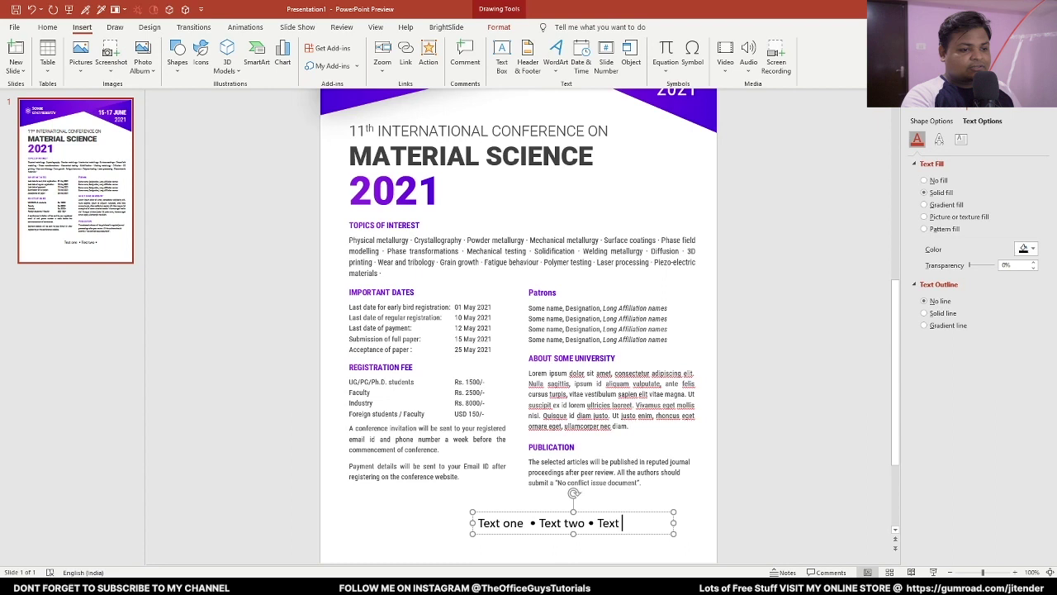
Compare the separators in the Topics of Interest list with the practice line and delete the practice text box below Publication
click(573, 262)
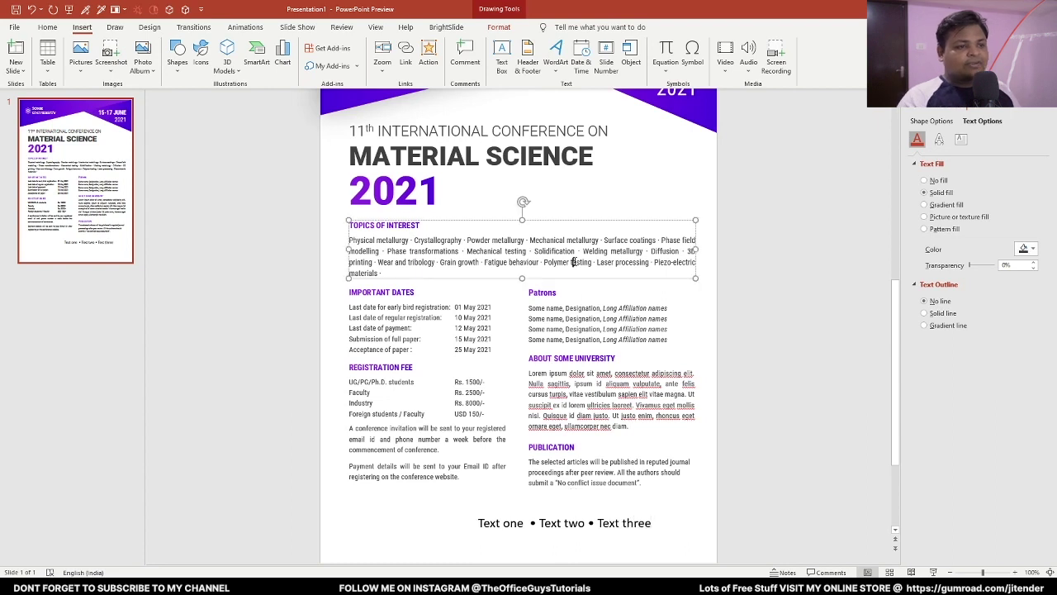
ctrl+scroll(480, 234, up, 5)
ctrl+scroll(507, 246, down, 3)
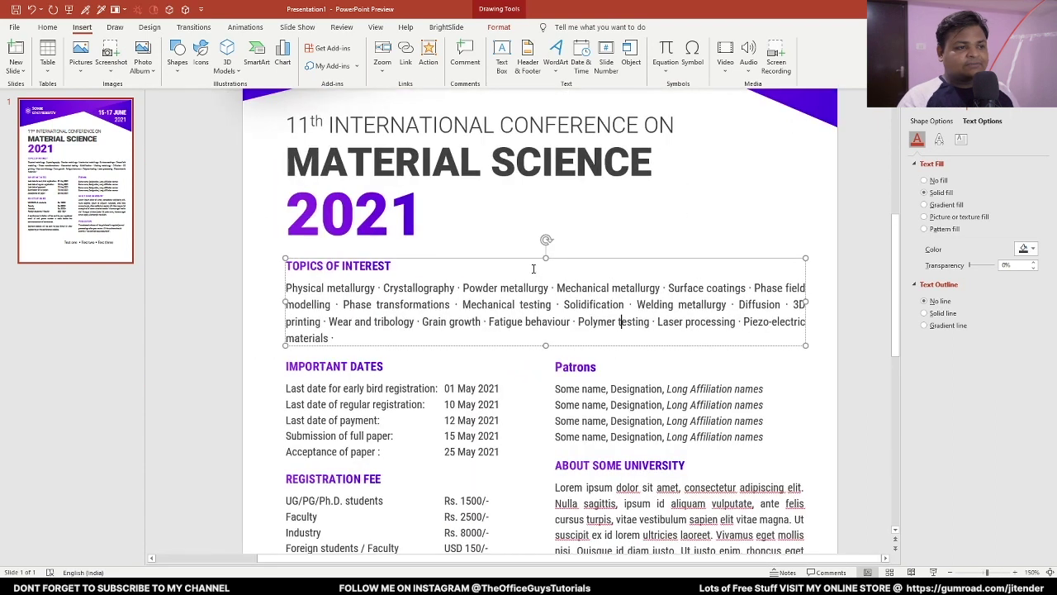
scroll(547, 310, down, 4)
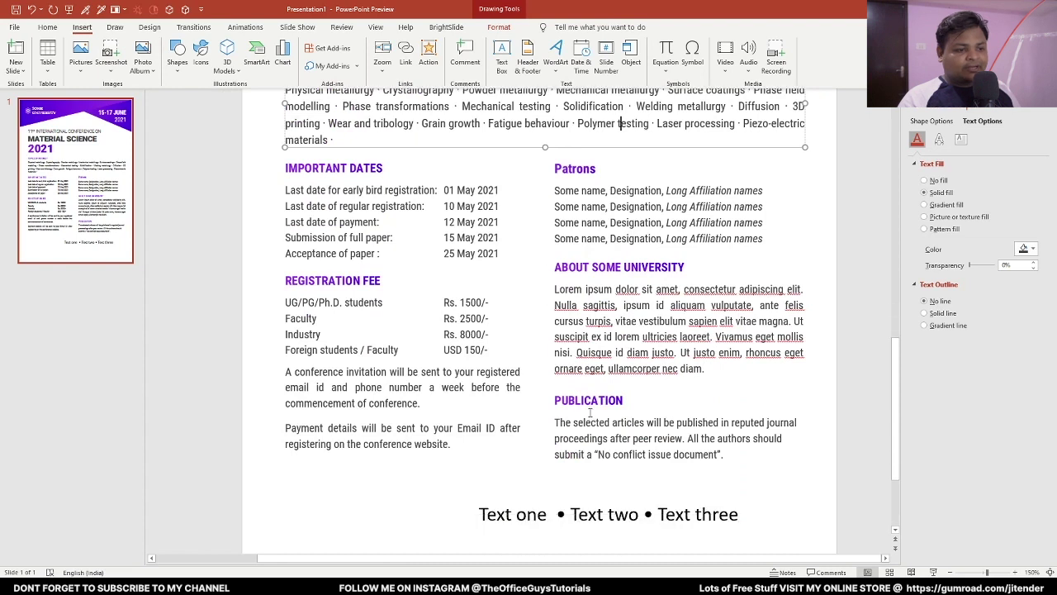
click(599, 514)
ctrl+scroll(599, 514, down, 3)
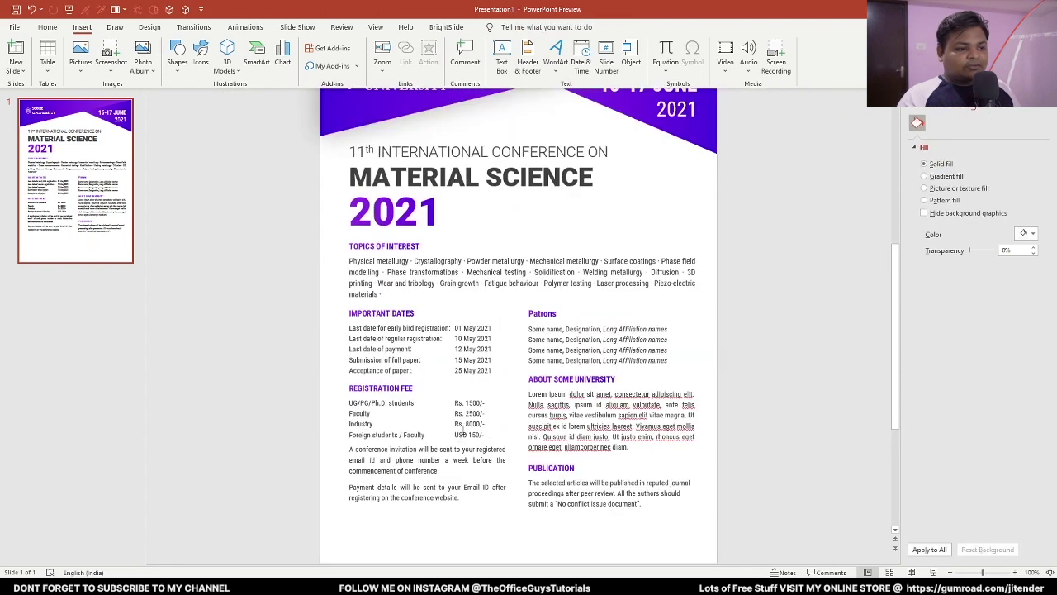
click(465, 424)
ctrl+scroll(463, 450, down, 2)
ctrl+scroll(566, 471, up, 4)
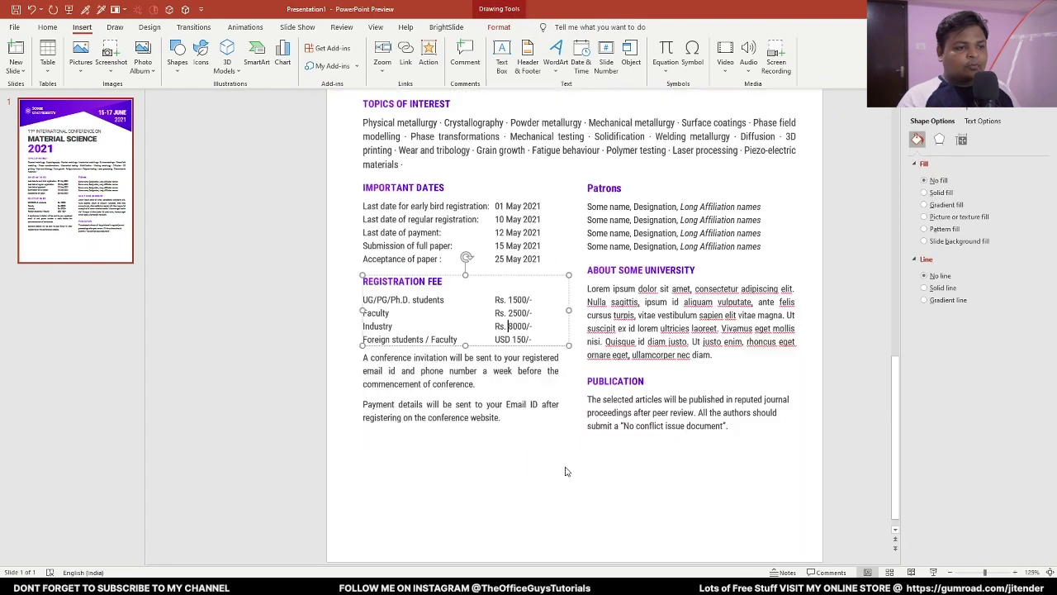
click(682, 327)
click(494, 446)
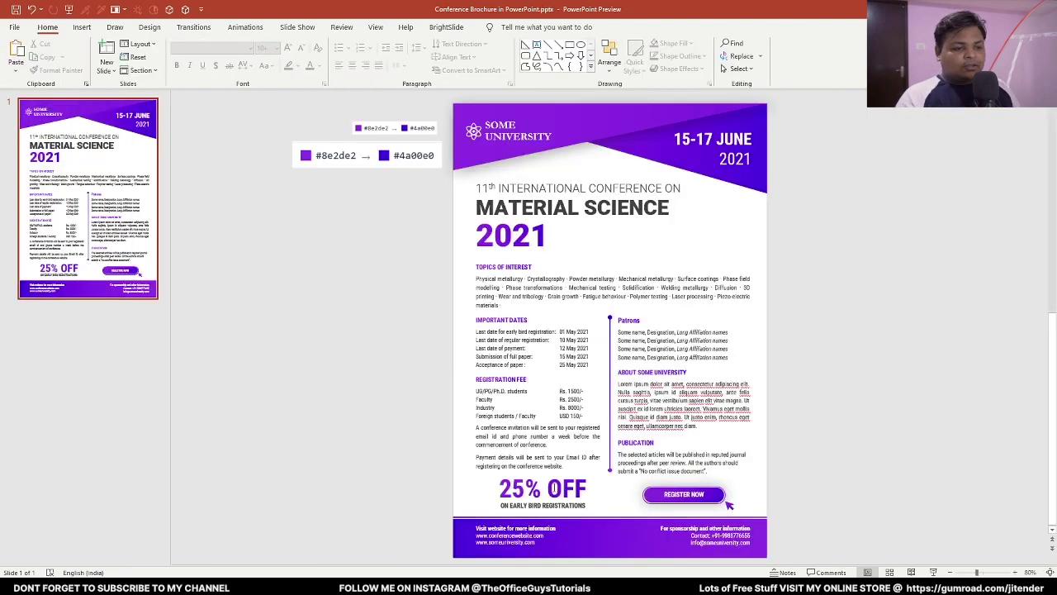
Copy the "25% OFF" and "ON EARLY BIRD REGISTRATIONS" text boxes from the finished brochure and paste them onto the new slide
click(586, 496)
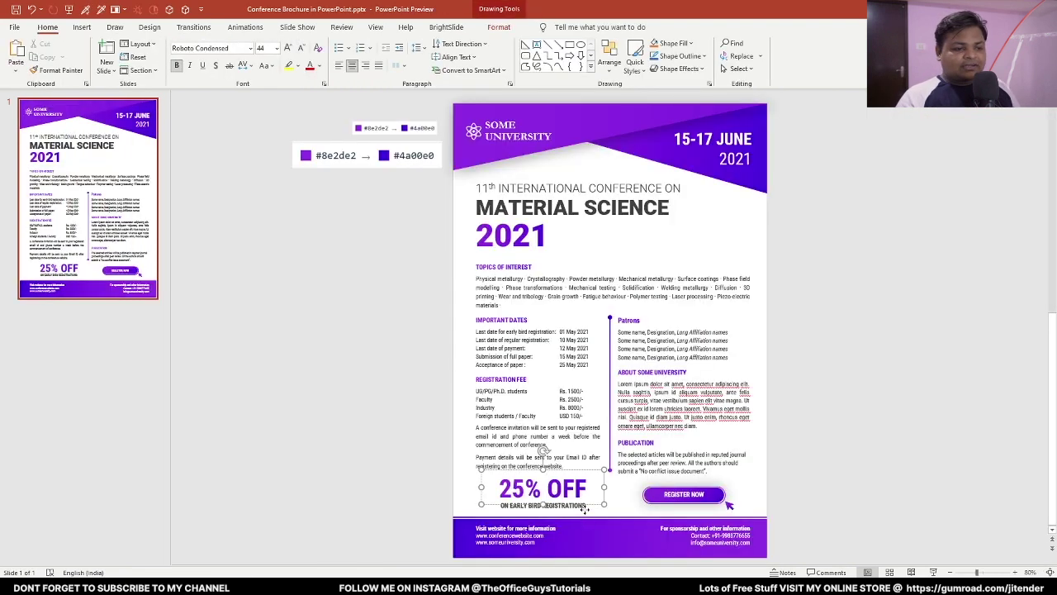
key(alt+Tab)
key(alt+Tab)
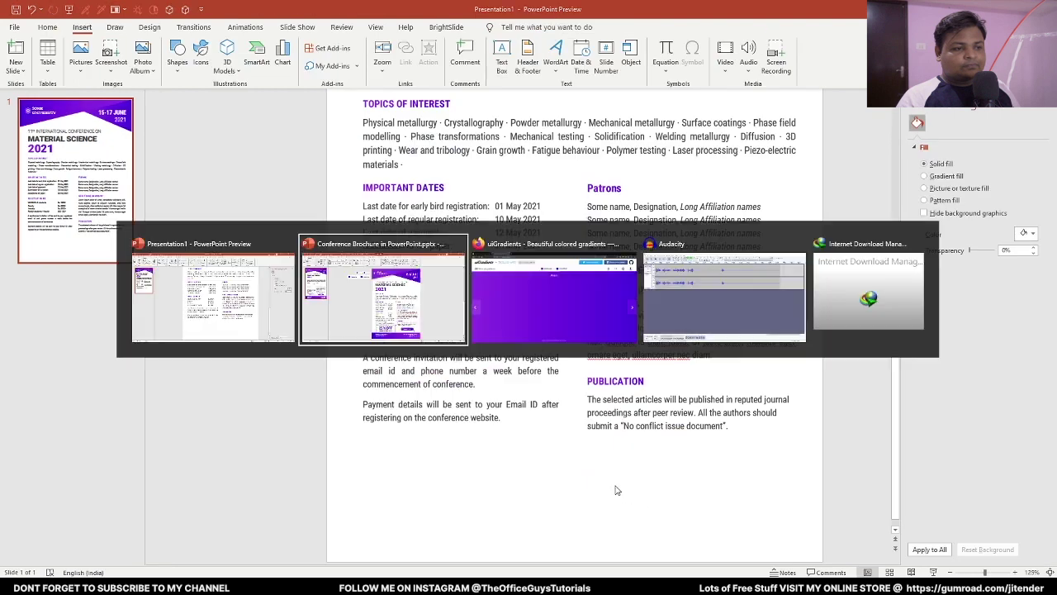
key(alt+Tab)
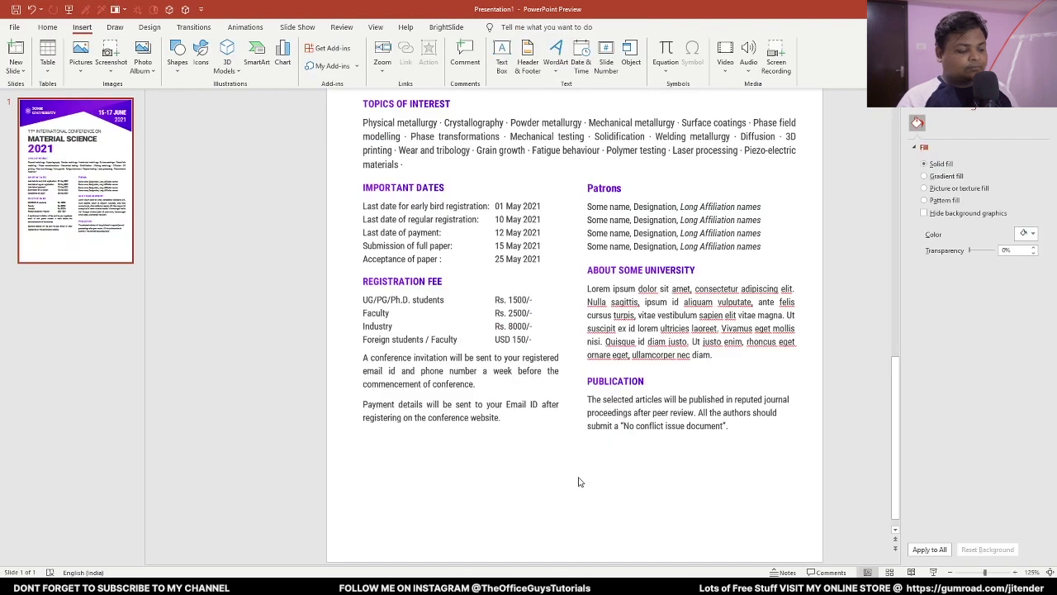
key(ctrl+v)
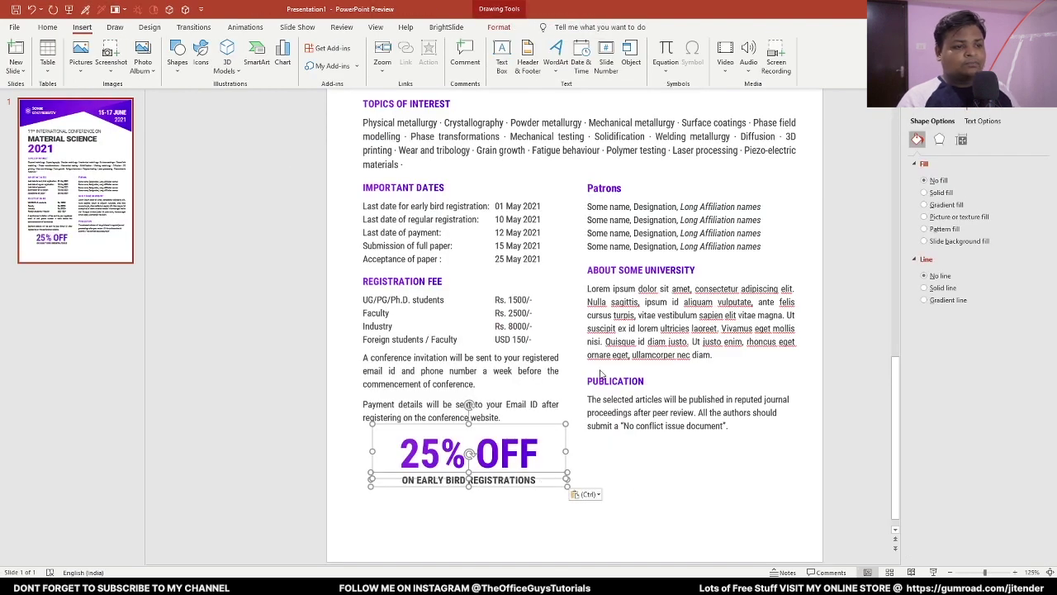
click(660, 450)
Draw a rounded rectangle about 3.8 cm wide and 1.1 cm high below the Publication text, with its ends fully rounded like the finished brochure's button
key(alt+Tab)
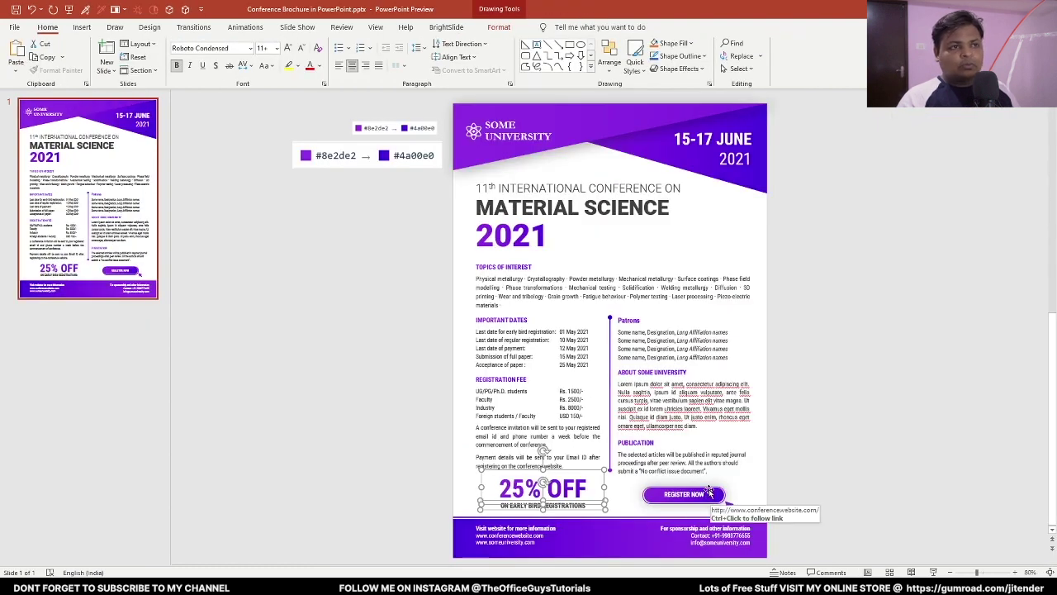
key(alt+Tab)
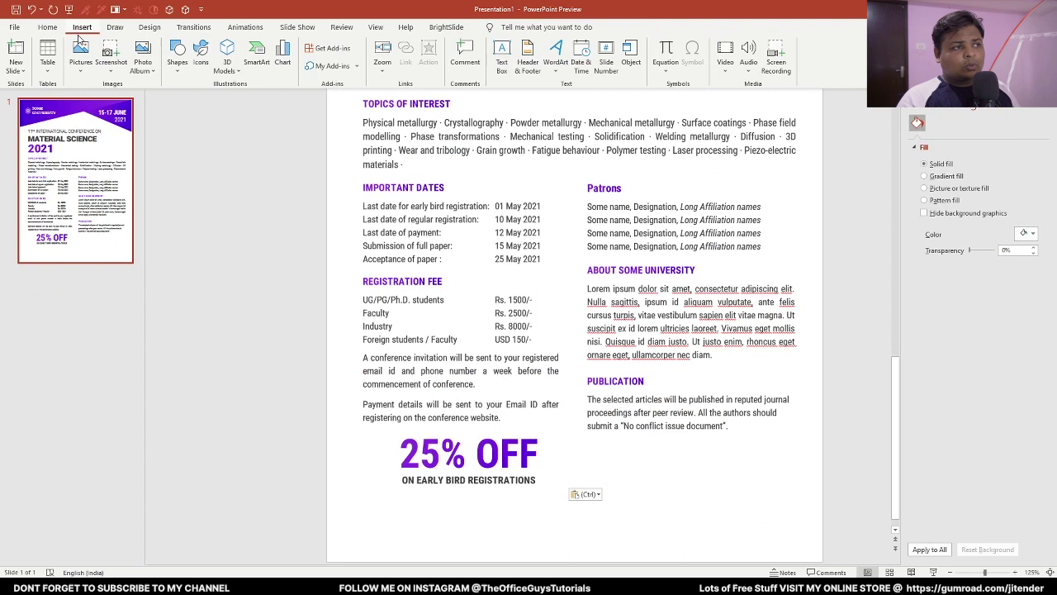
click(181, 71)
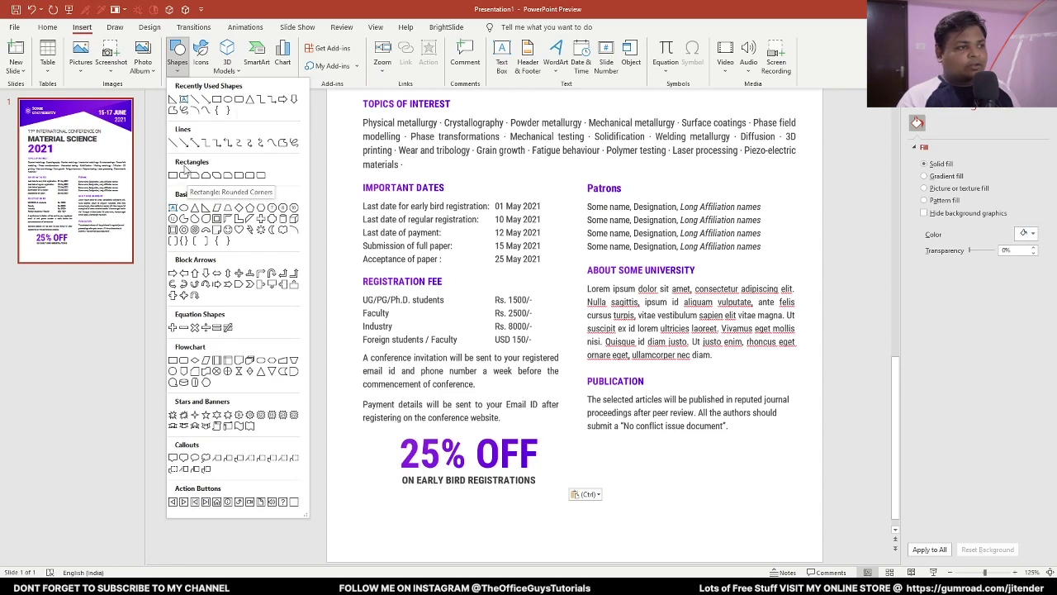
click(185, 176)
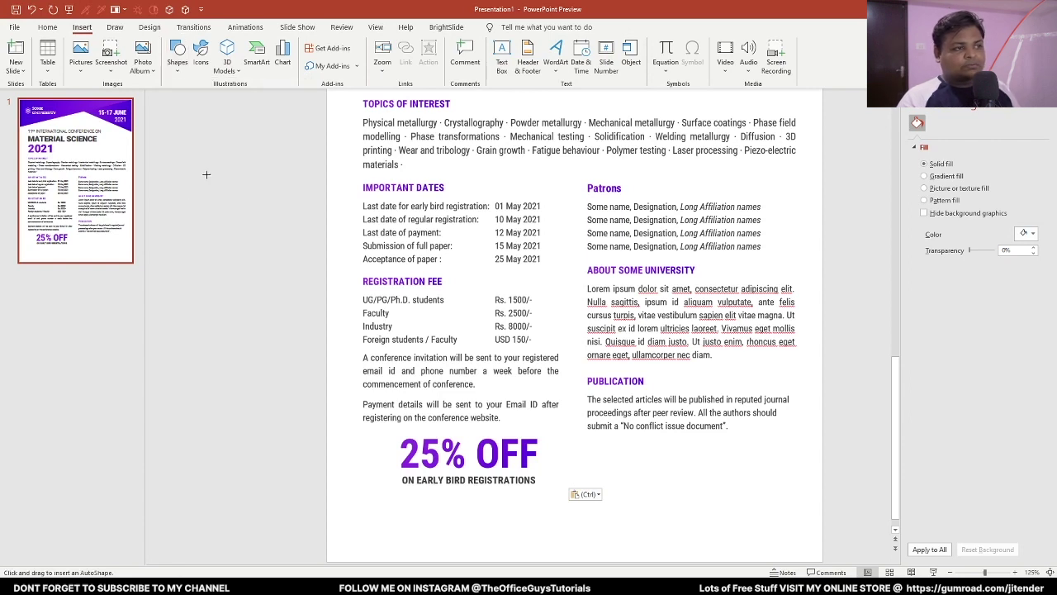
drag(659, 448, 759, 477)
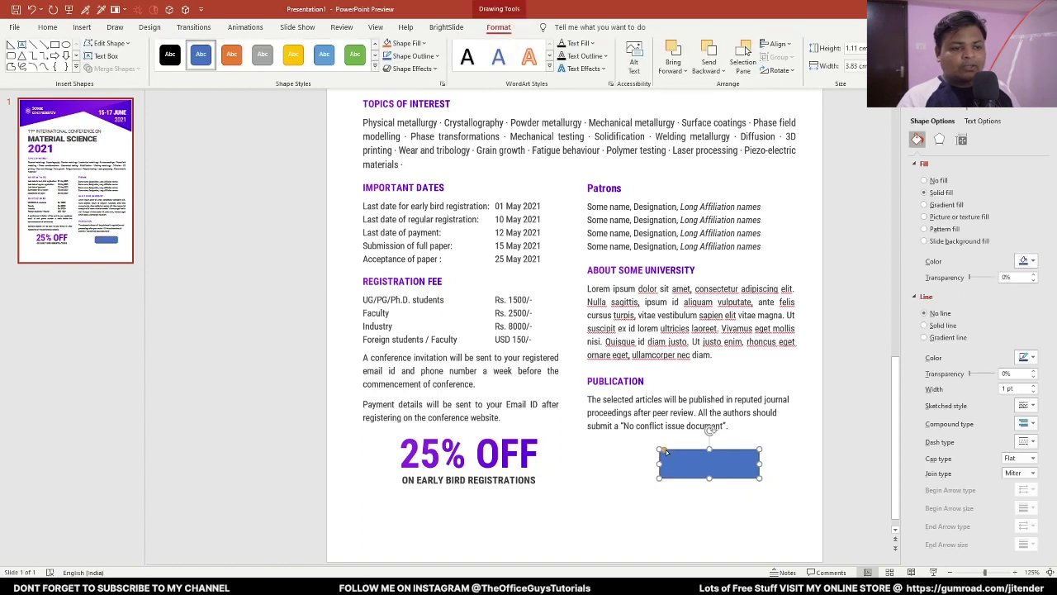
drag(667, 452, 684, 451)
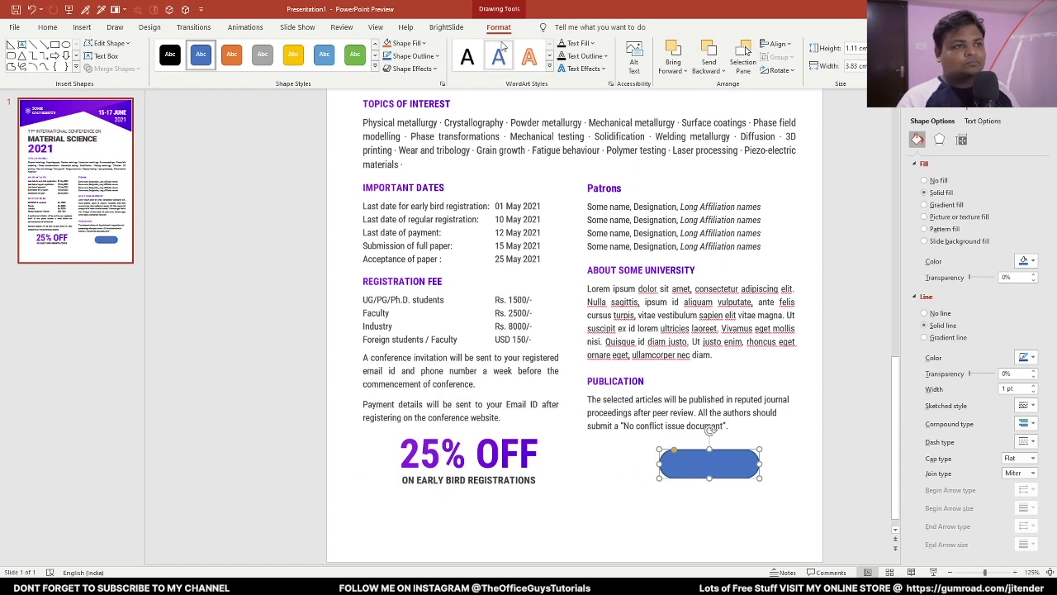
Give the rounded button shape the purple gradient fill and remove its outline
click(417, 46)
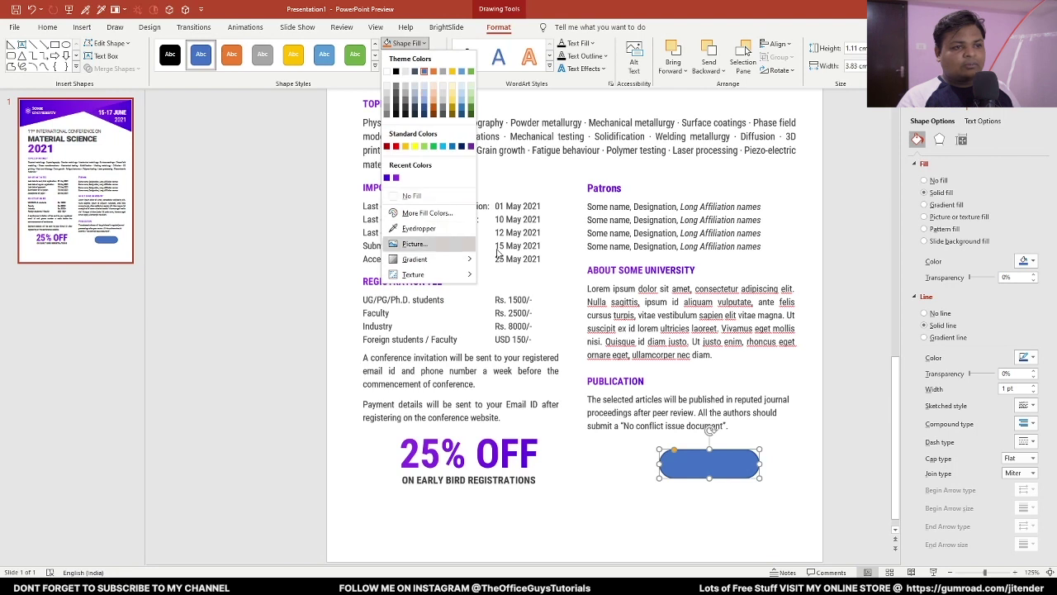
click(942, 207)
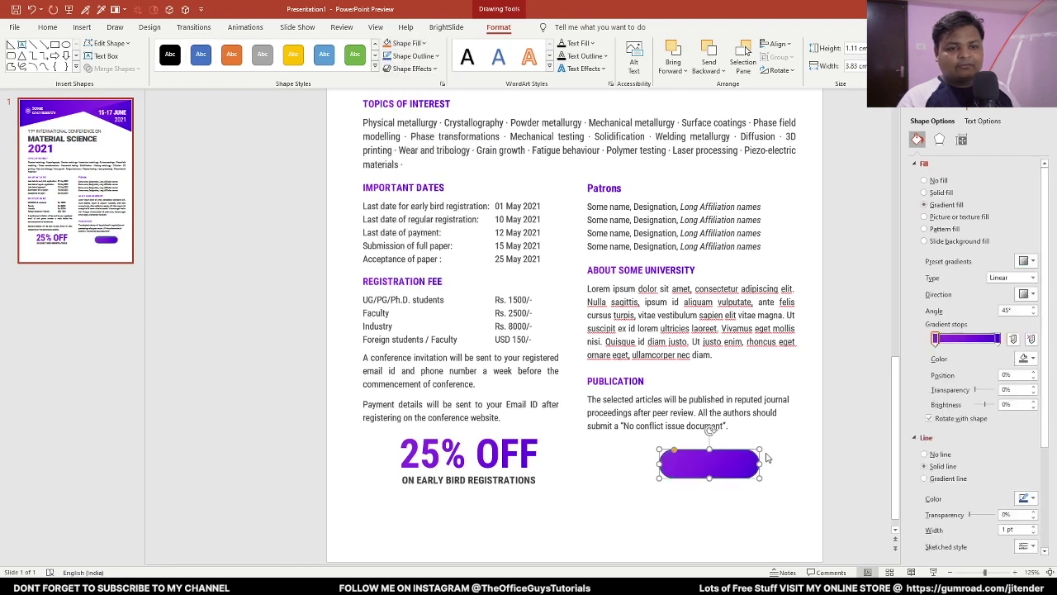
click(940, 454)
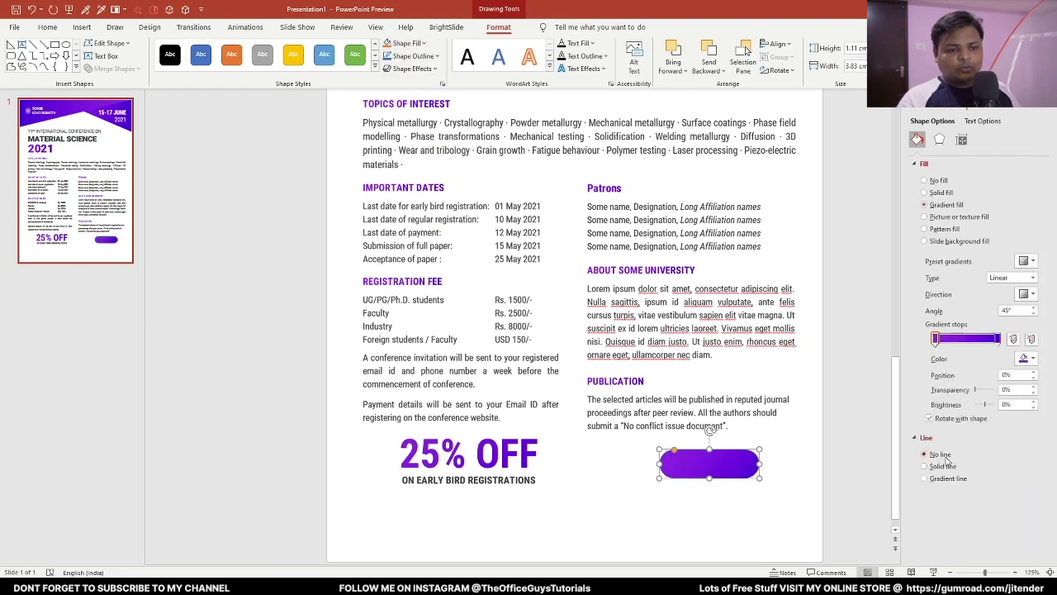
Label the gradient button "REGISTER TODAY" in bold Roboto Condensed
click(47, 26)
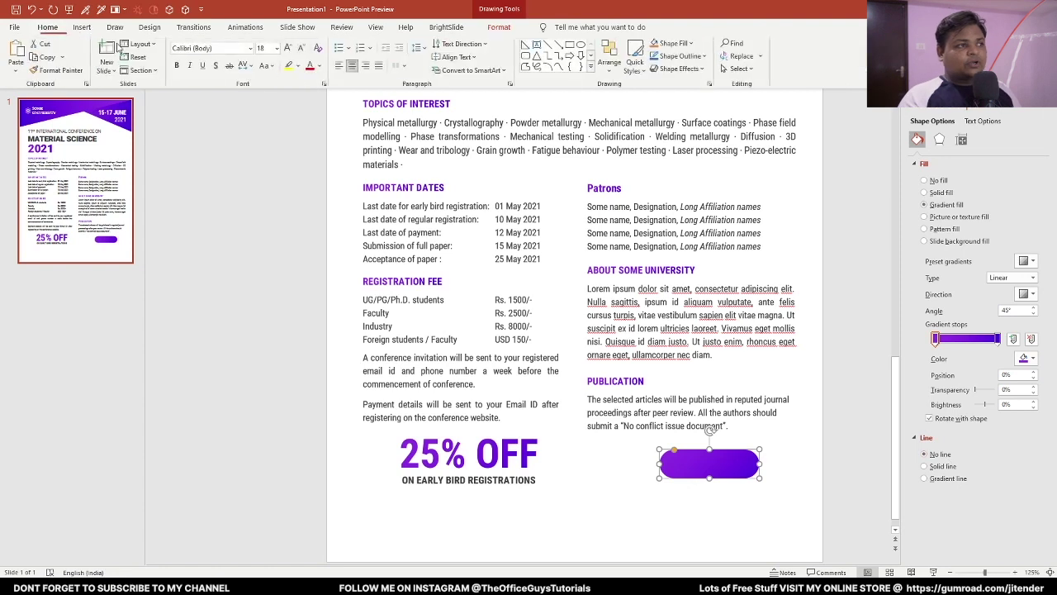
click(206, 48)
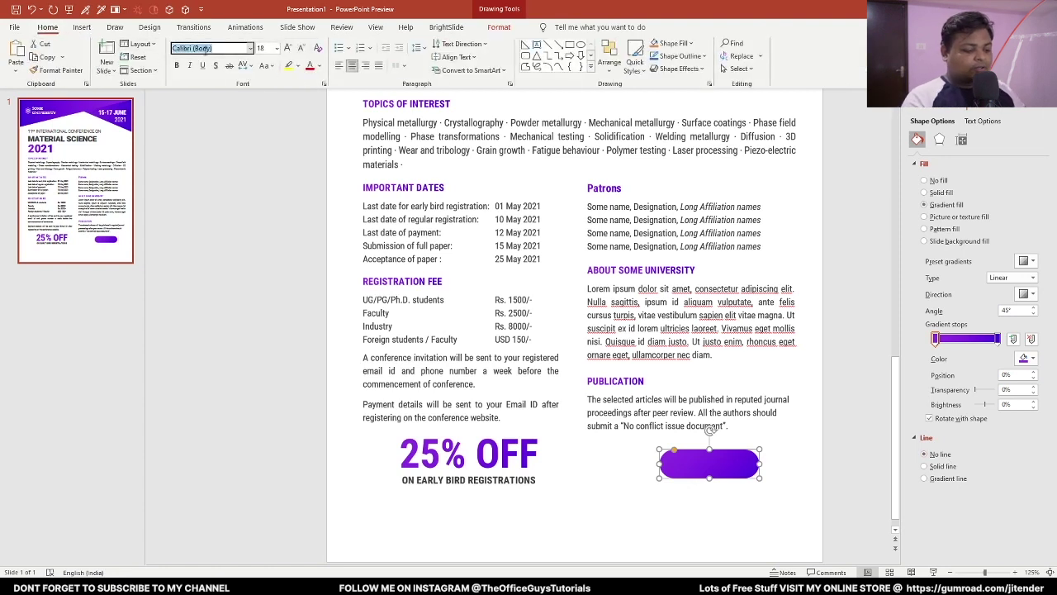
text(ro)
key(Return)
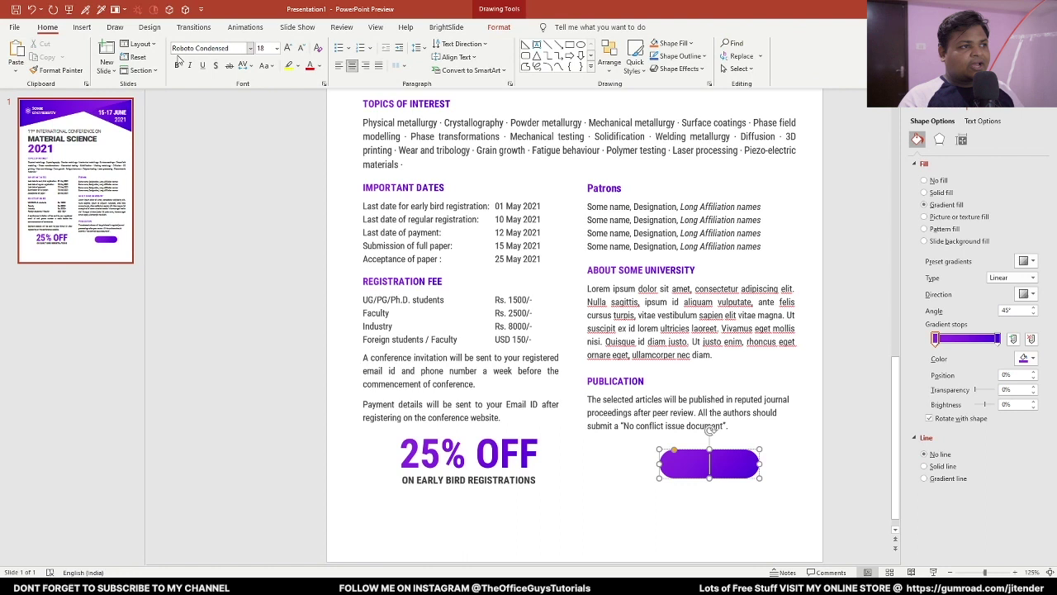
click(176, 66)
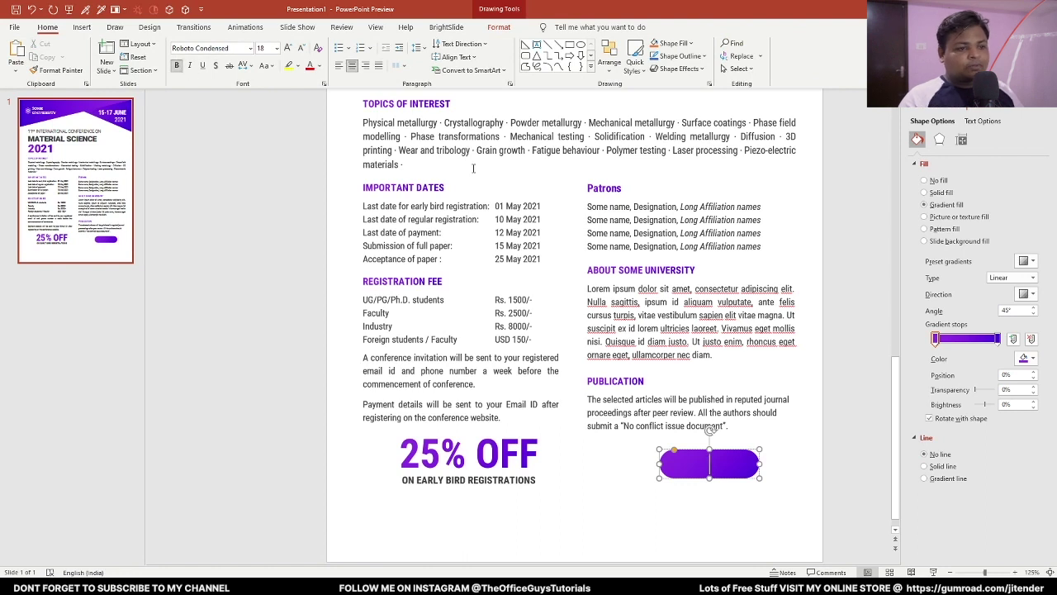
text(REG)
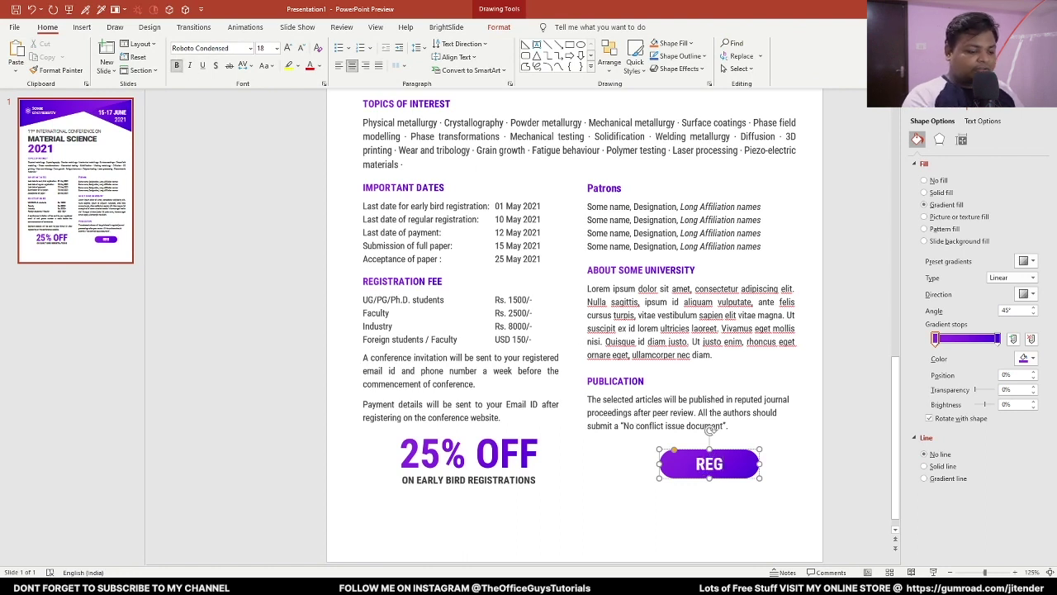
text(ISTER TODAT)
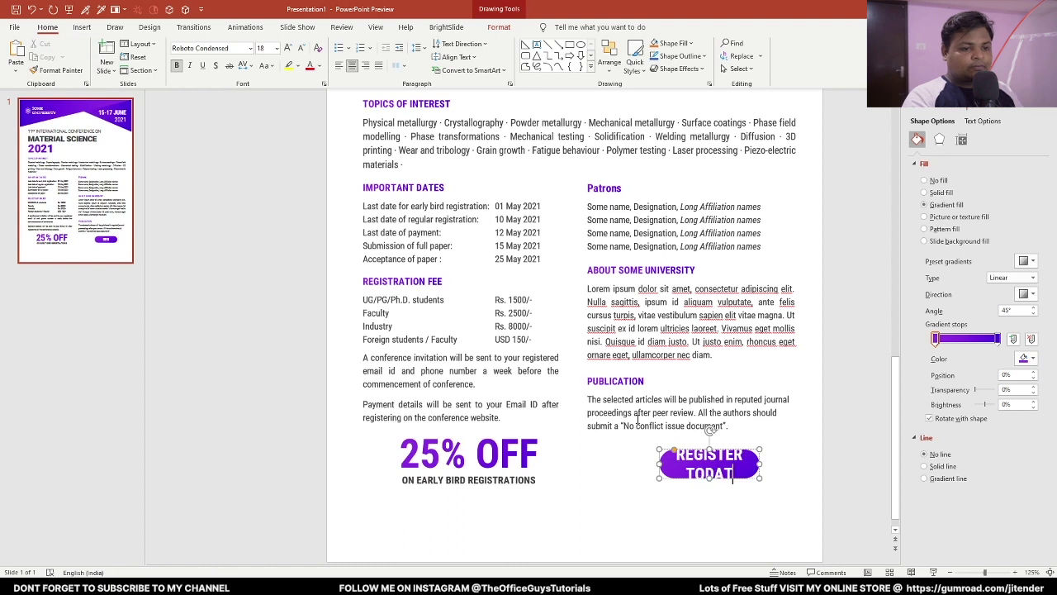
key(BackSpace)
text(Y)
Reduce the button label's font size to 11 pt so the text fits on one line
key(ctrl+a)
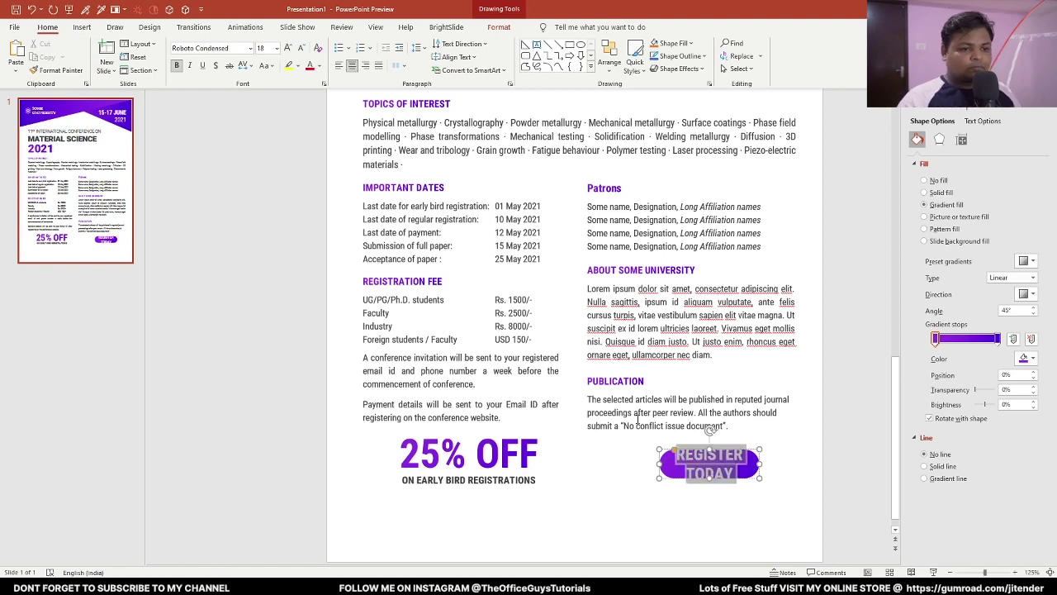
click(303, 48)
click(302, 48)
click(302, 48)
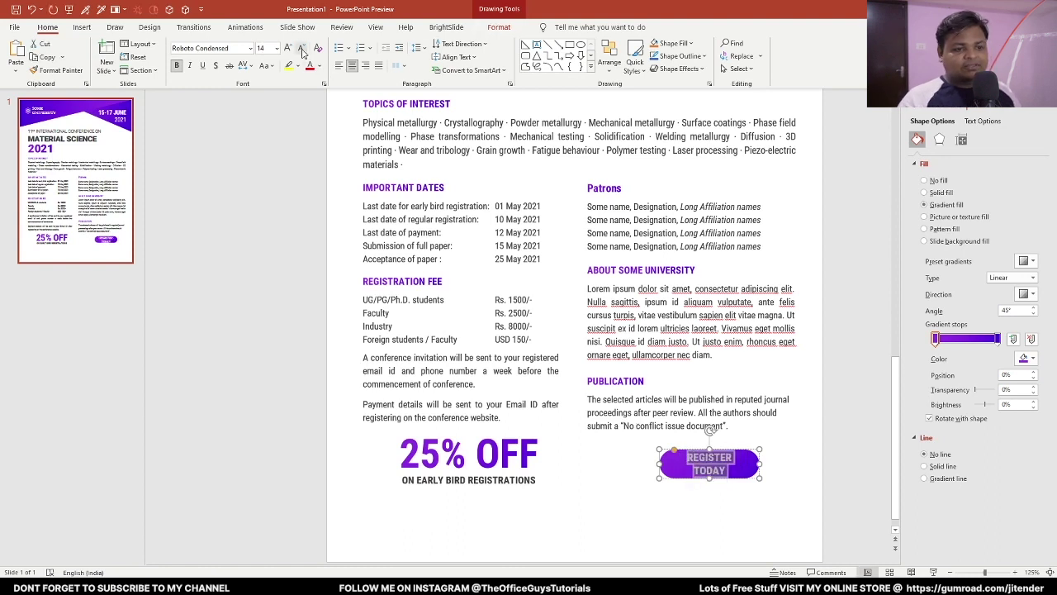
click(302, 48)
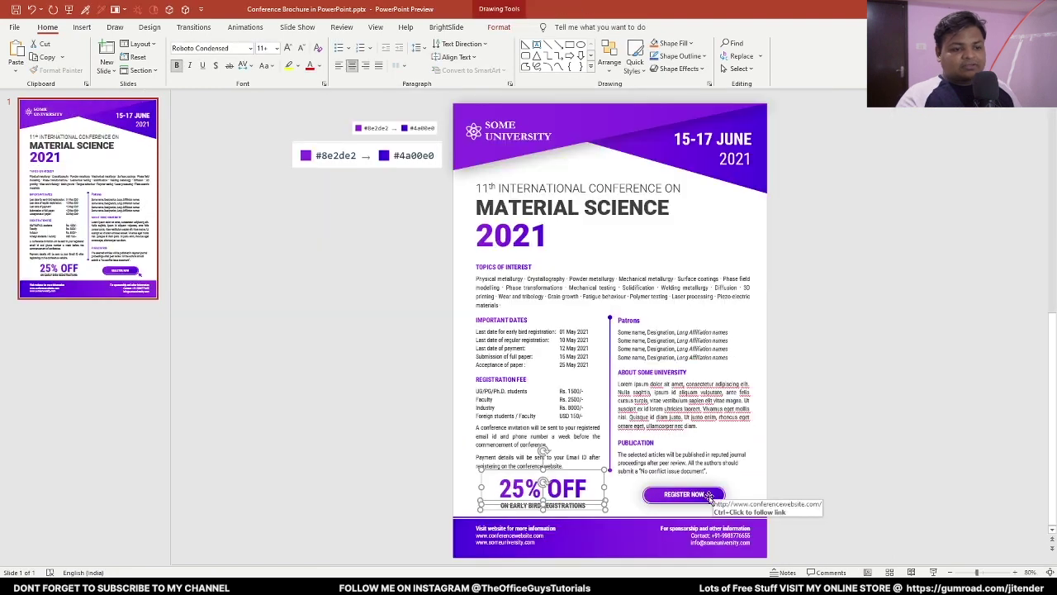
Using the finished brochure's button as reference, duplicate the REGISTER TODAY button just below the original and clear the copy's text
scroll(733, 513, up, 10)
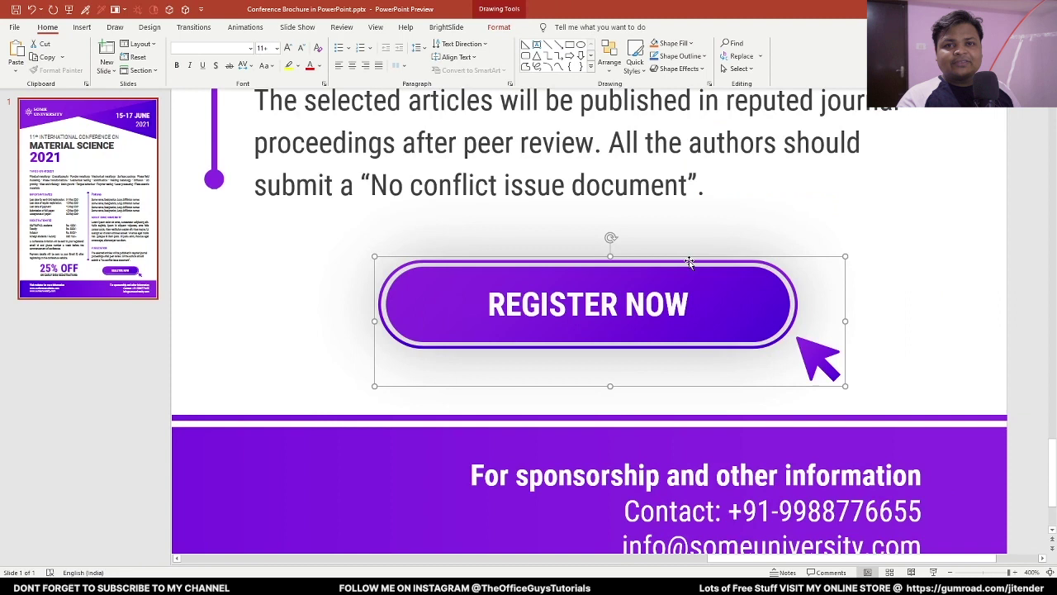
key(alt+Tab)
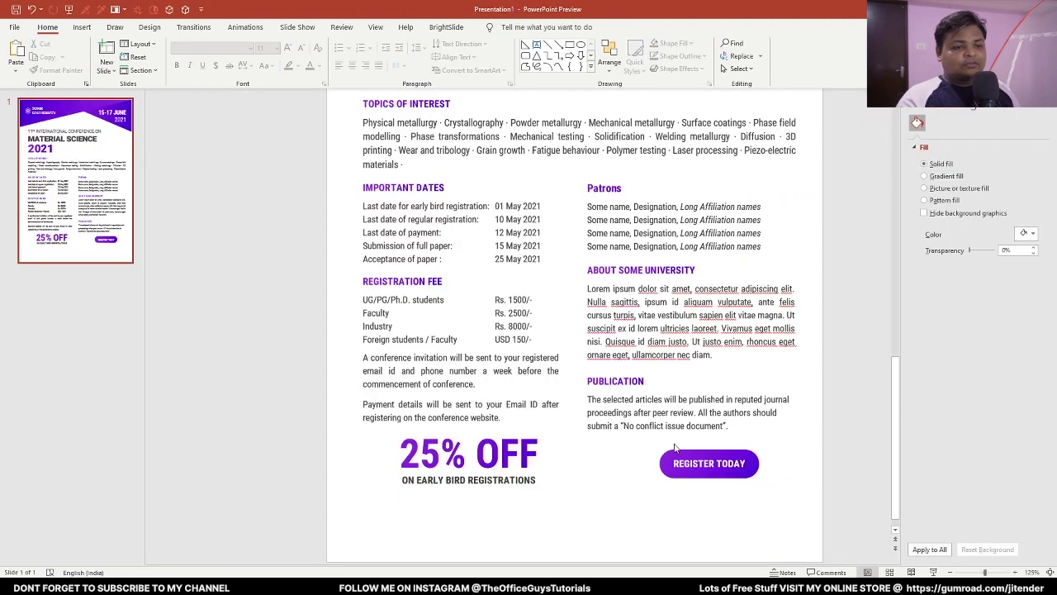
click(686, 459)
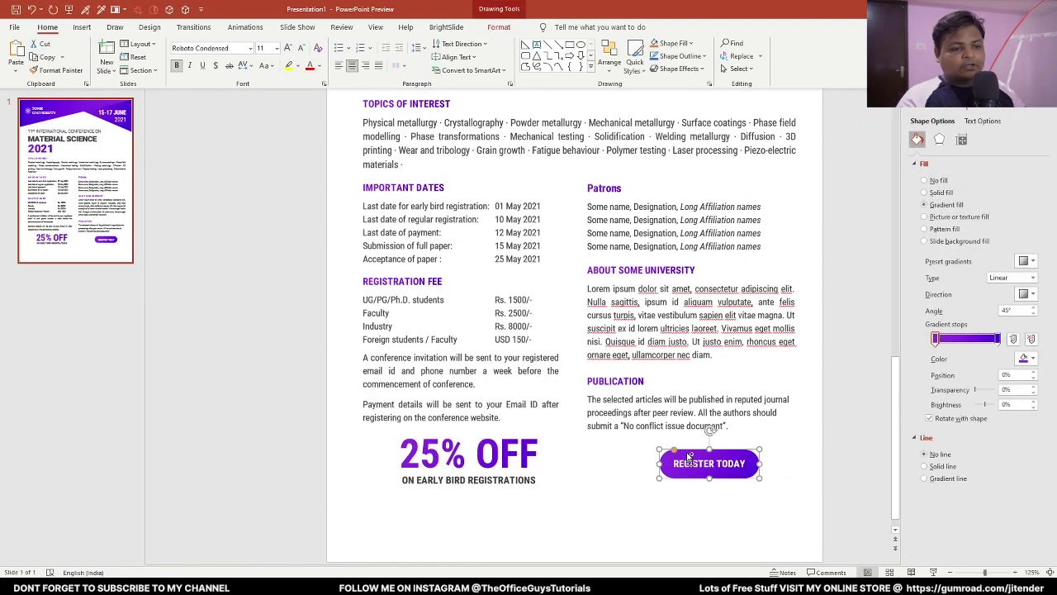
drag(690, 454, 596, 487)
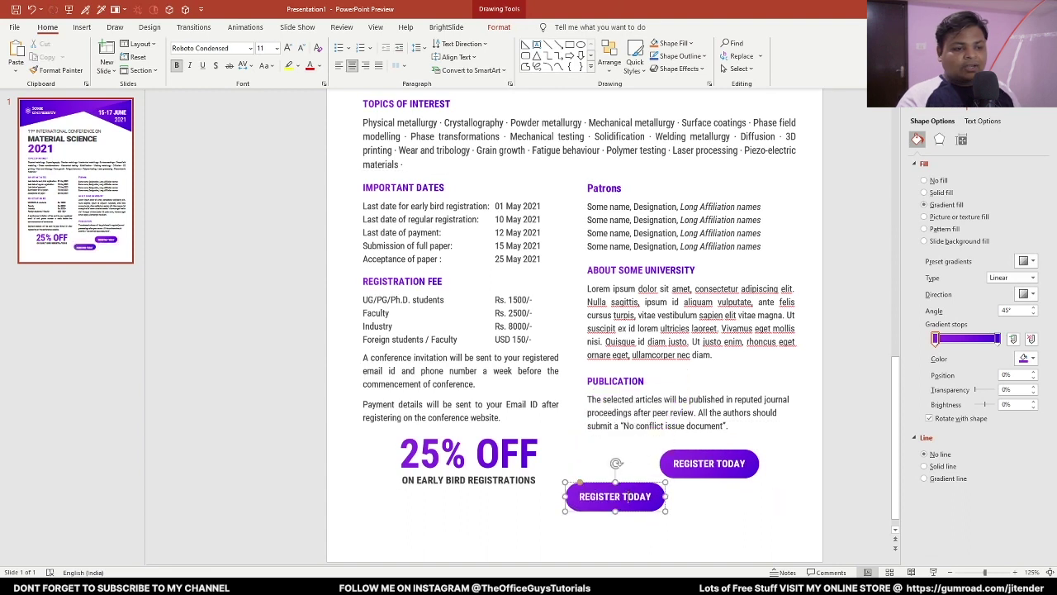
triple_click(627, 497)
key(Delete)
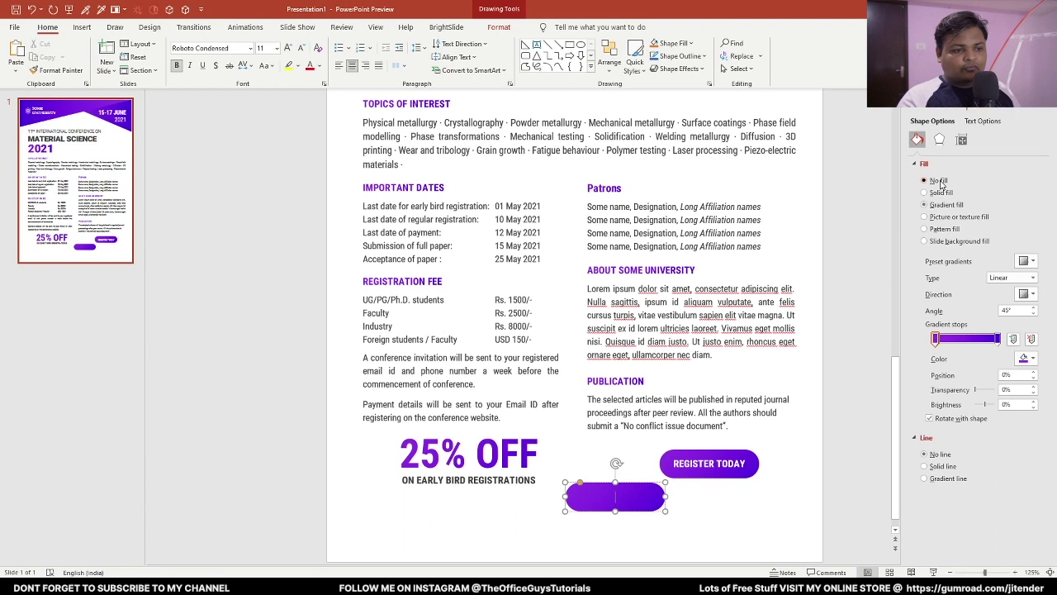
Give the empty button copy no fill and a two-stop gradient outline running from the lighter to the darker recently used purple
click(939, 181)
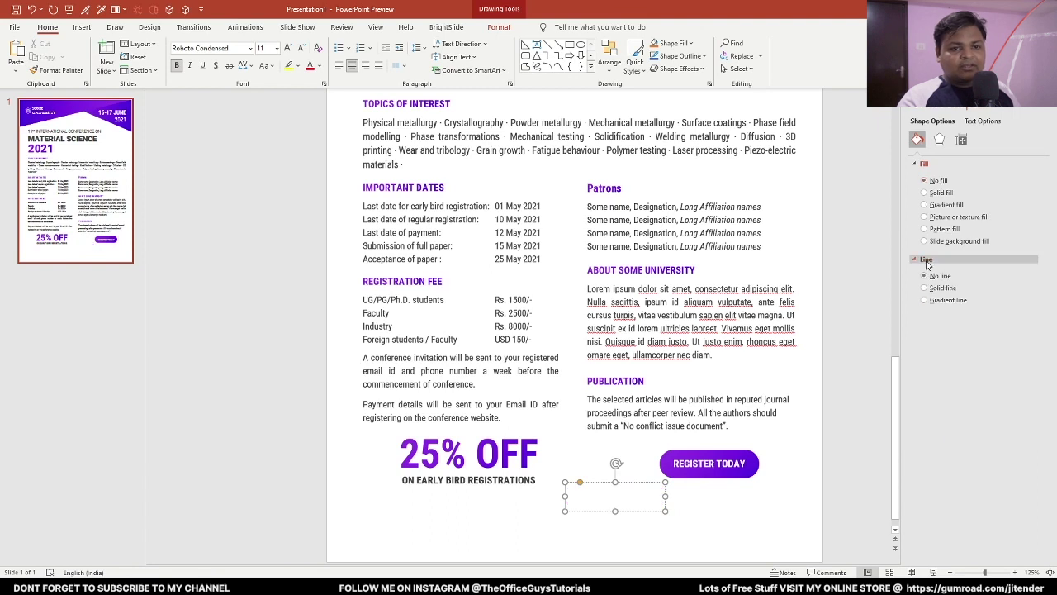
click(950, 300)
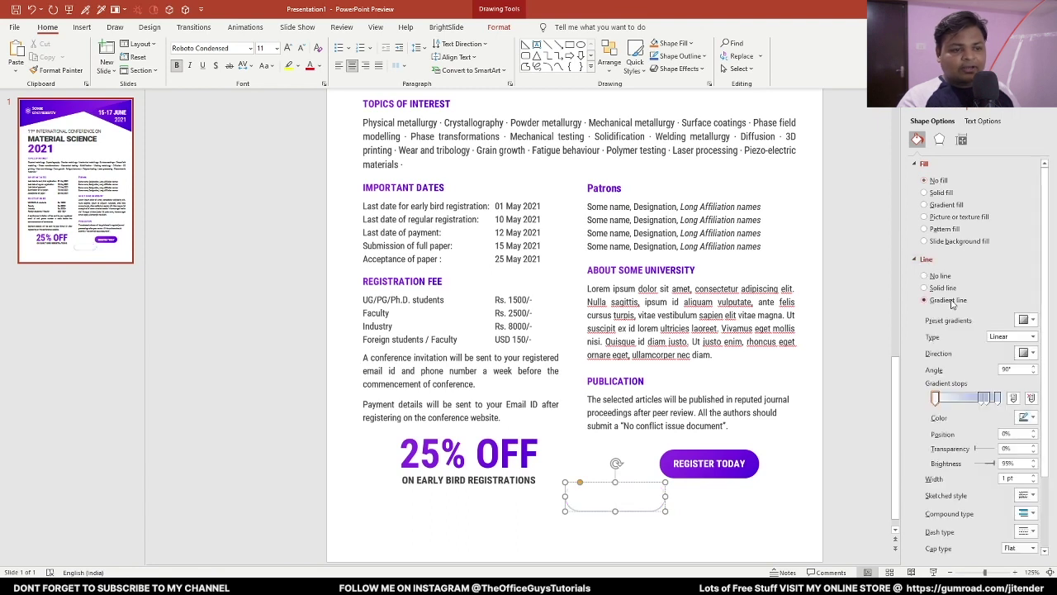
drag(979, 400, 991, 421)
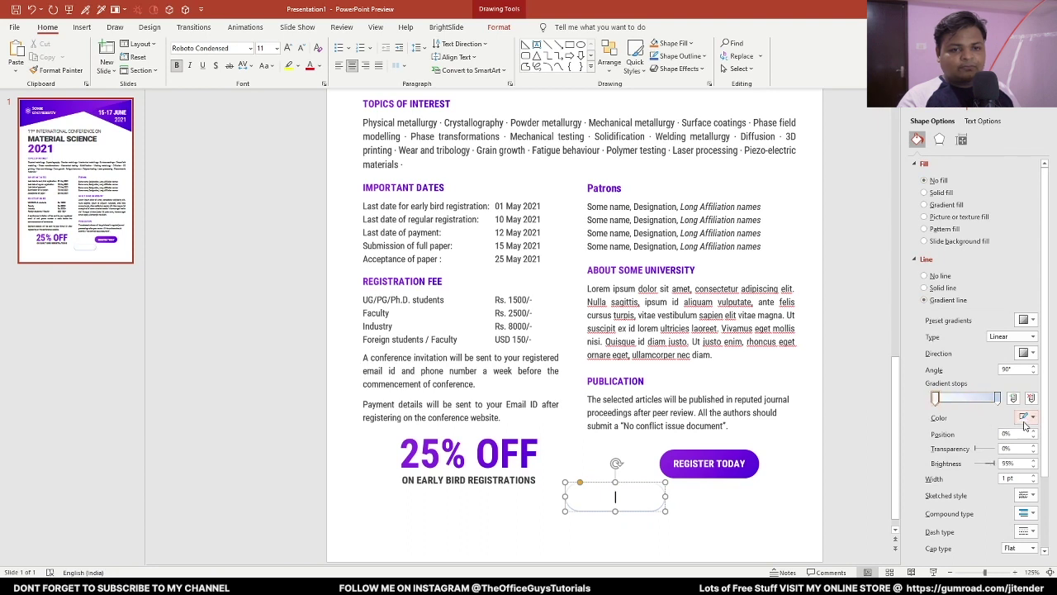
click(1024, 417)
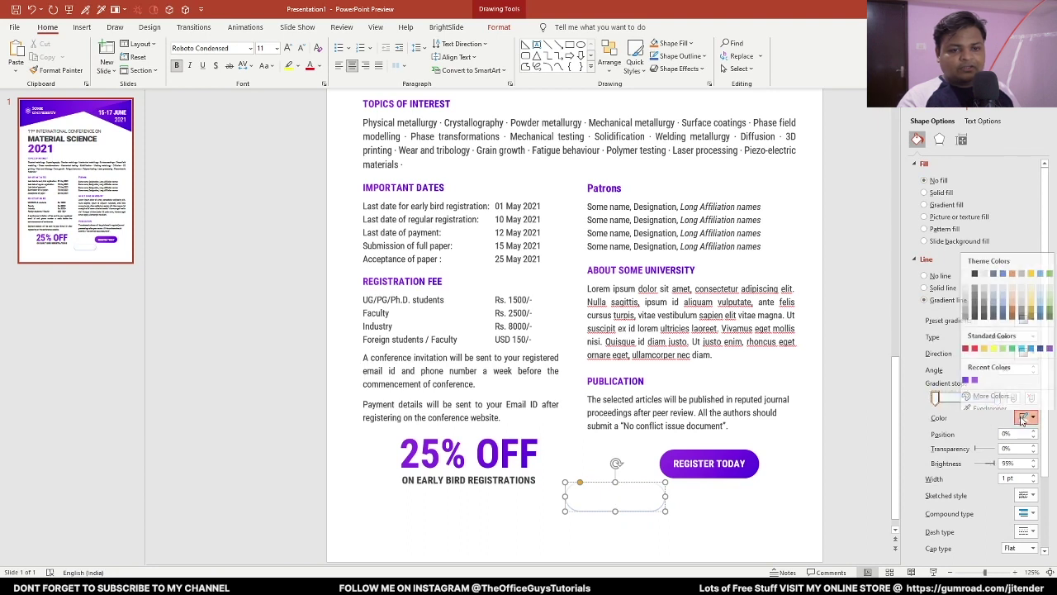
click(1005, 371)
click(995, 397)
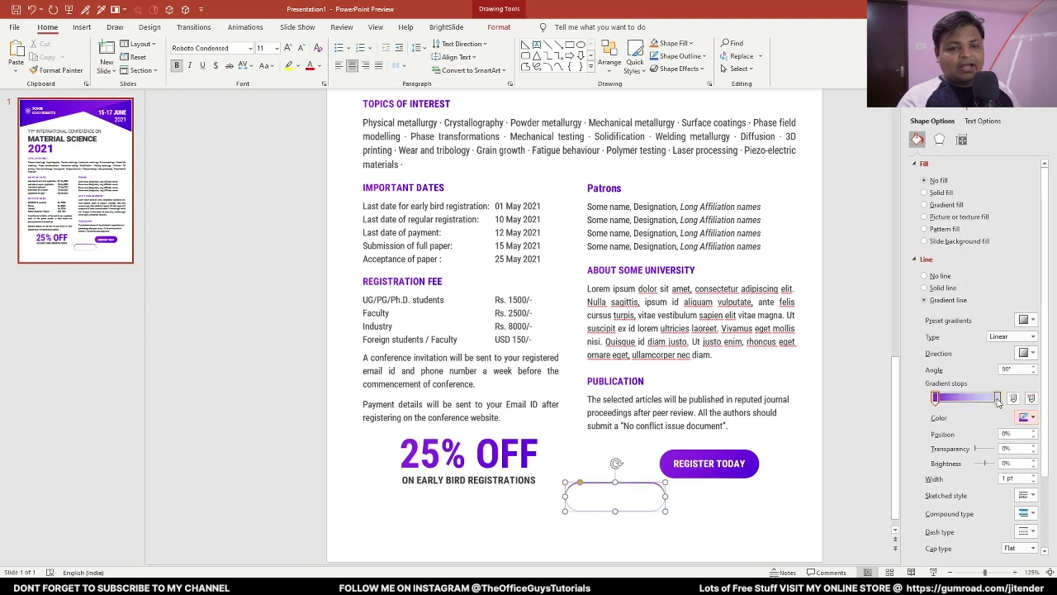
click(1022, 418)
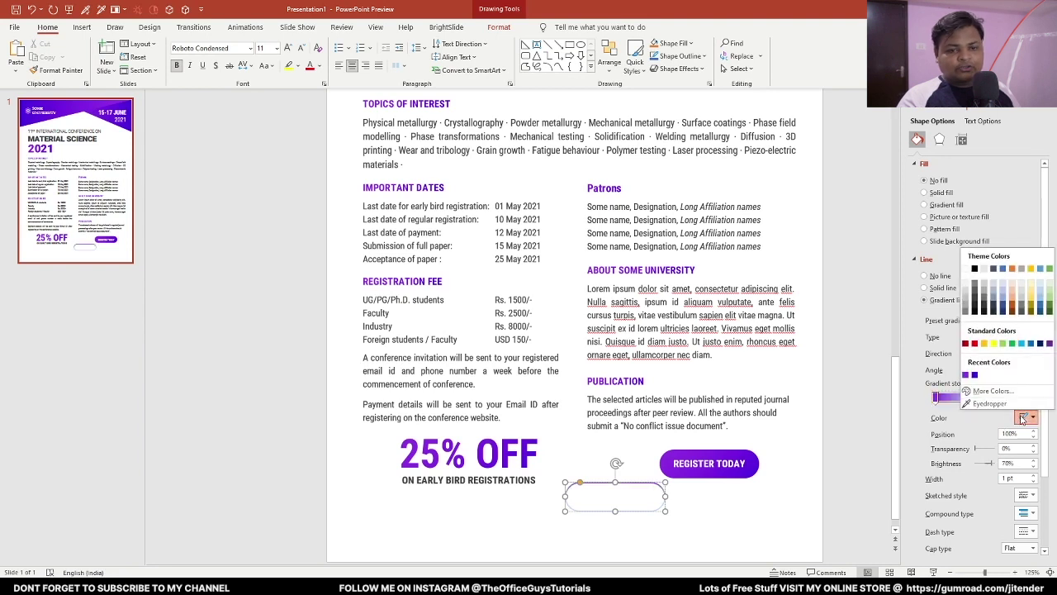
click(974, 375)
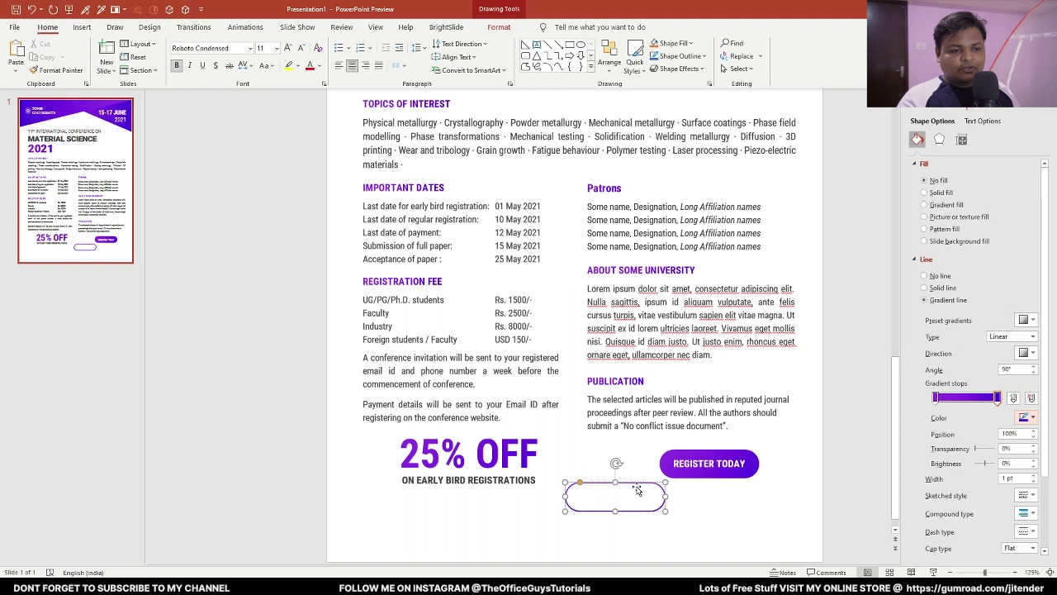
Center the outlined shape around the REGISTER TODAY button and resize it to leave a narrow, even gap as an outer ring
drag(666, 511, 749, 481)
scroll(749, 481, up, 10)
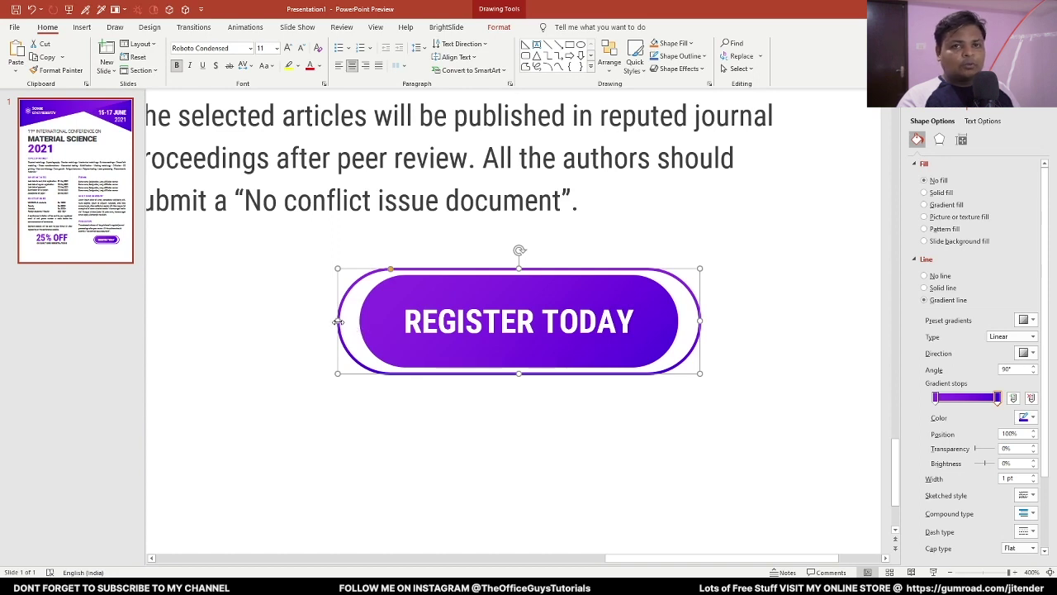
drag(338, 321, 354, 321)
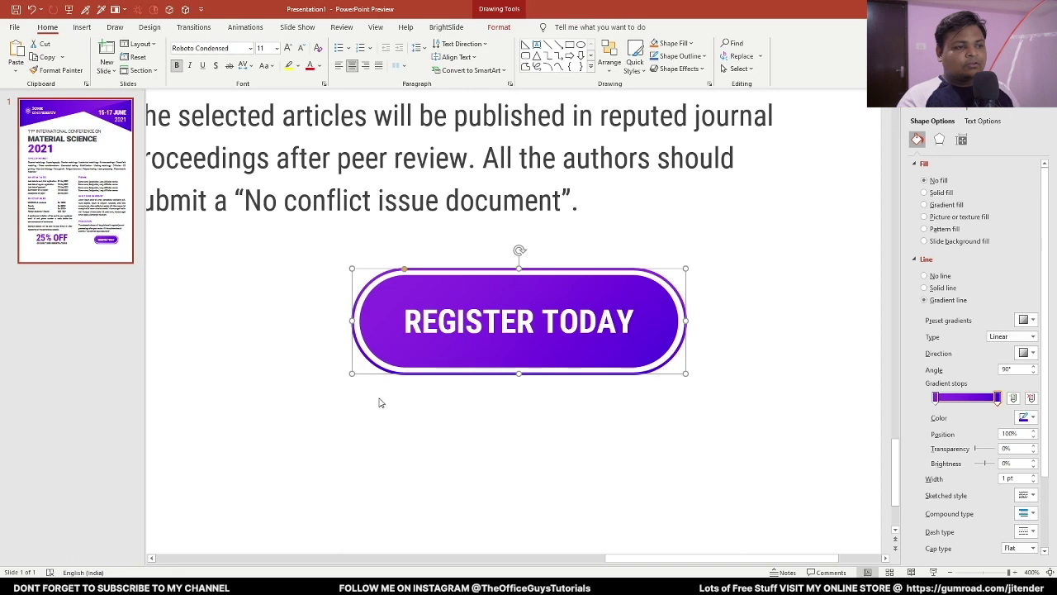
click(289, 406)
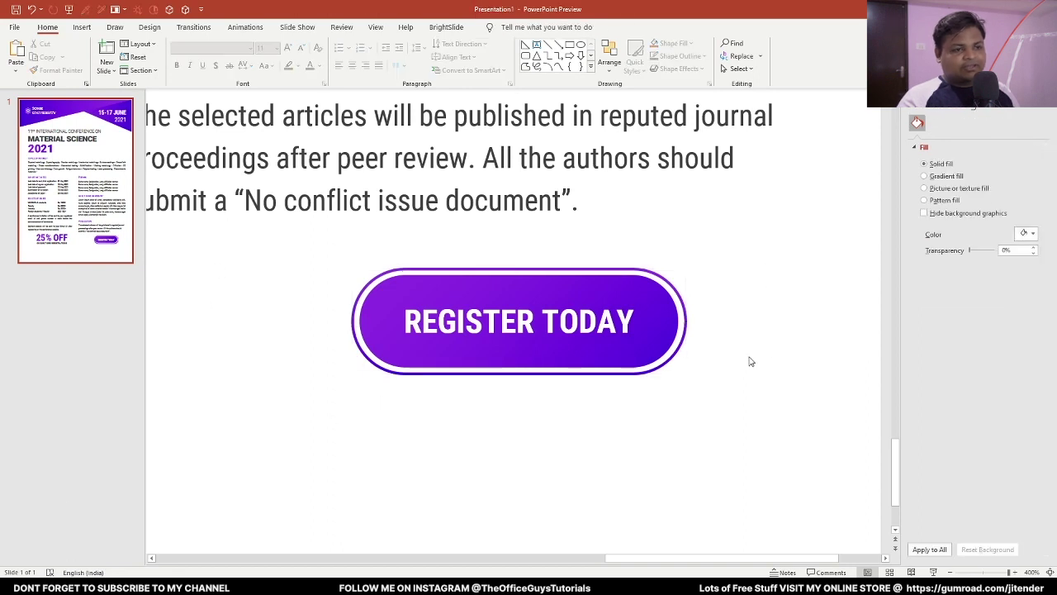
scroll(737, 355, down, 5)
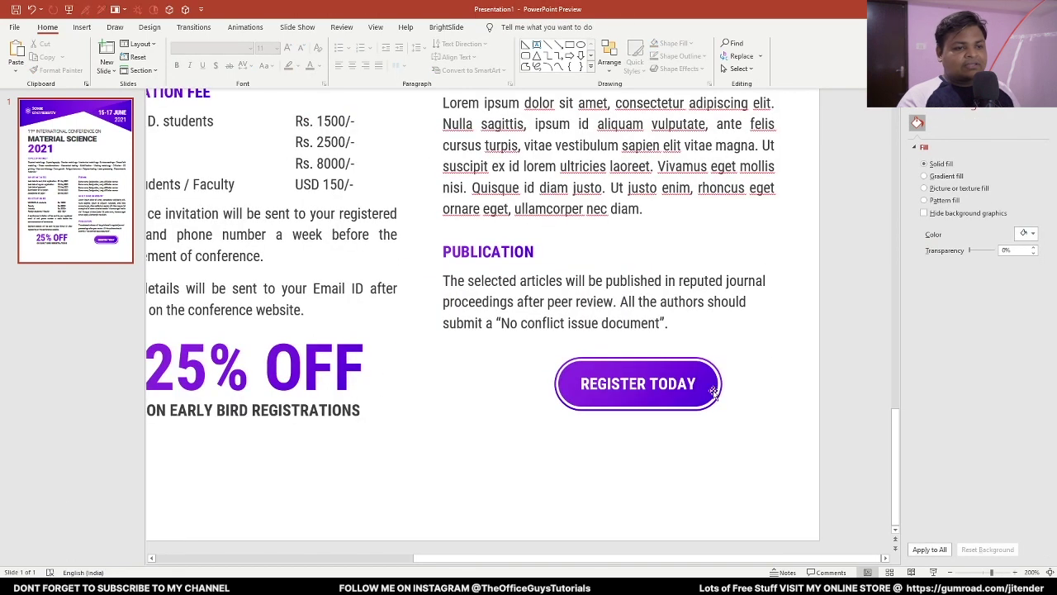
click(721, 383)
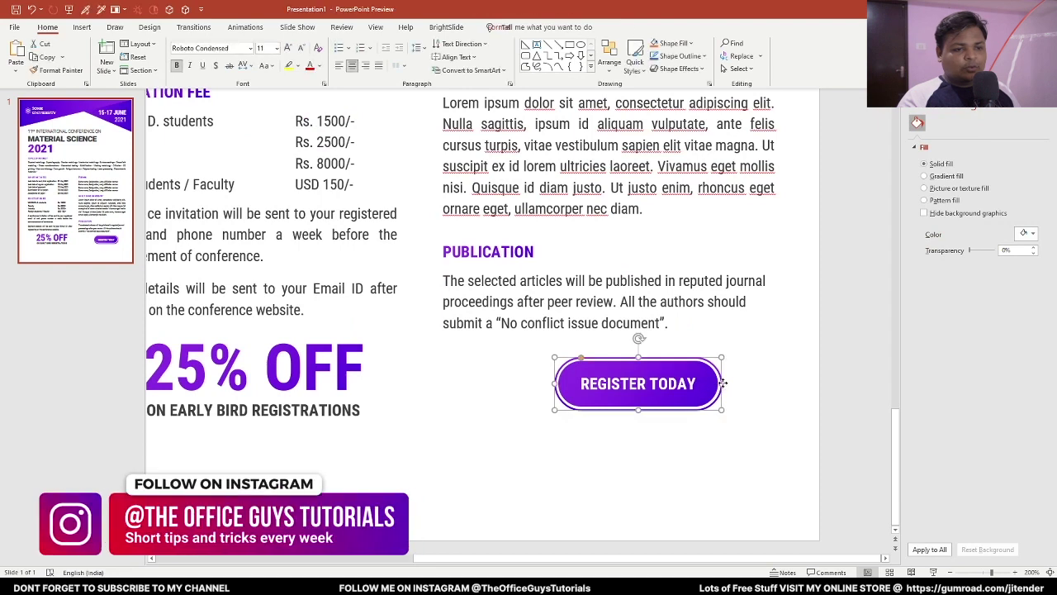
right_click(722, 381)
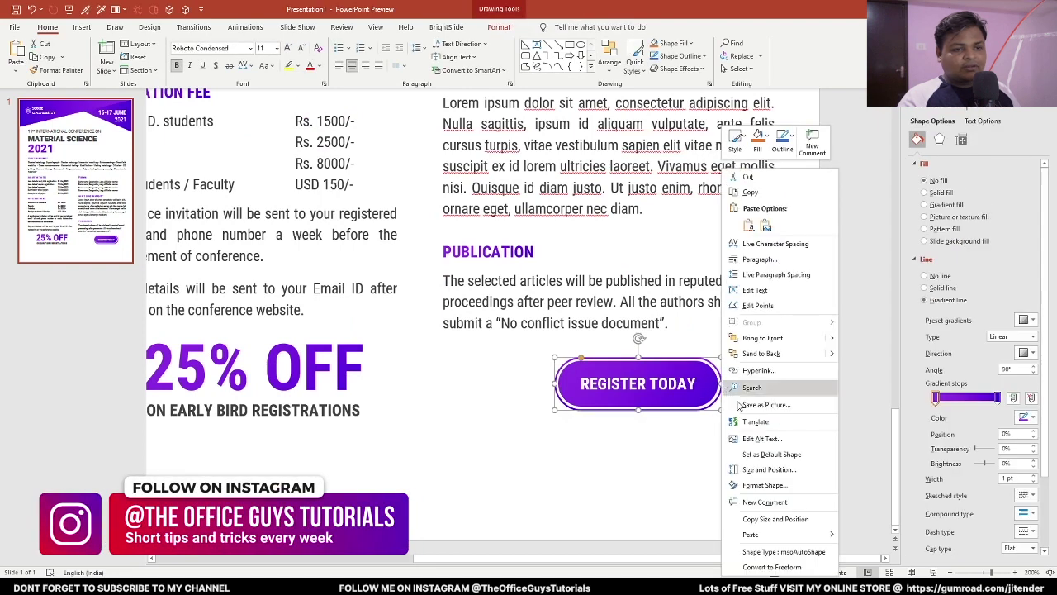
click(758, 370)
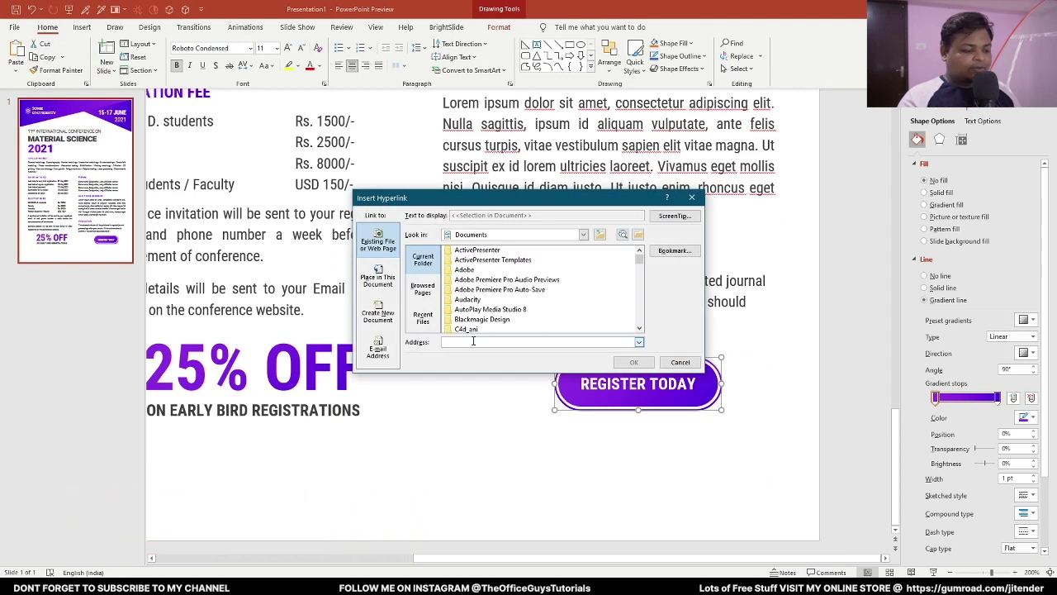
text(www.conferencewebsite.com)
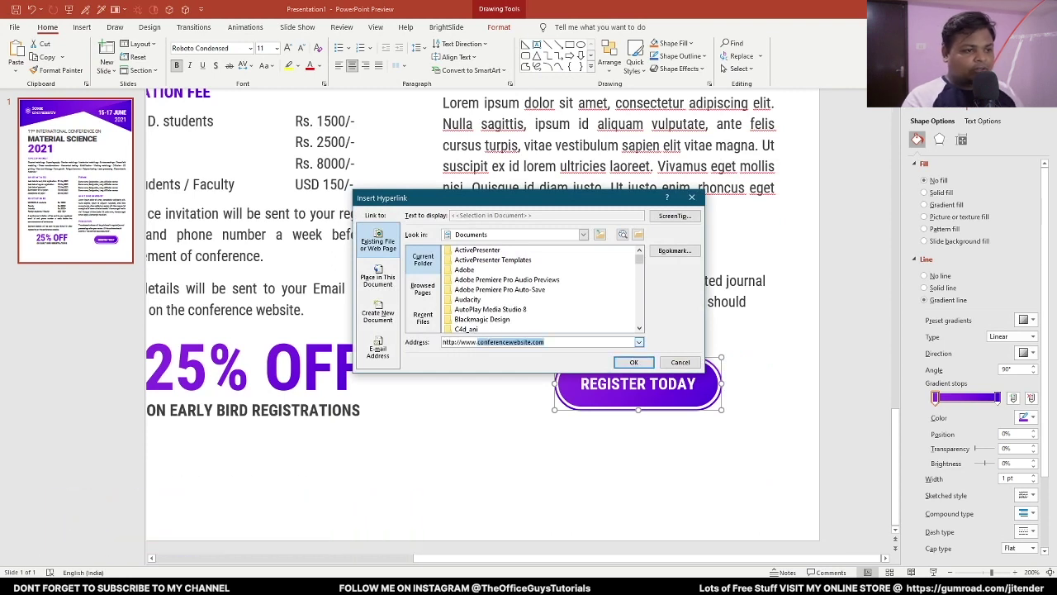
click(548, 342)
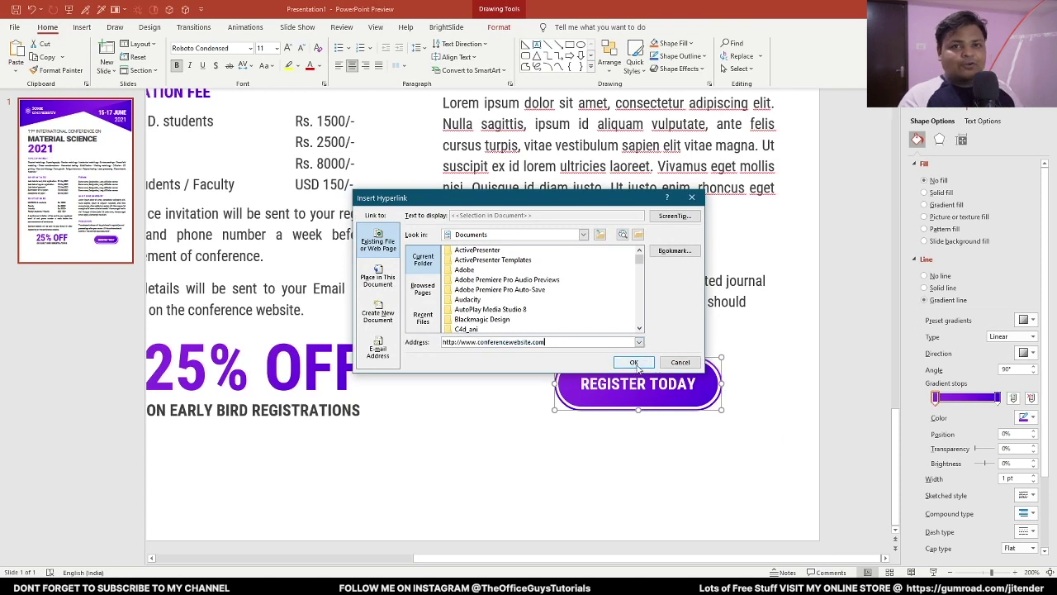
click(635, 364)
click(645, 440)
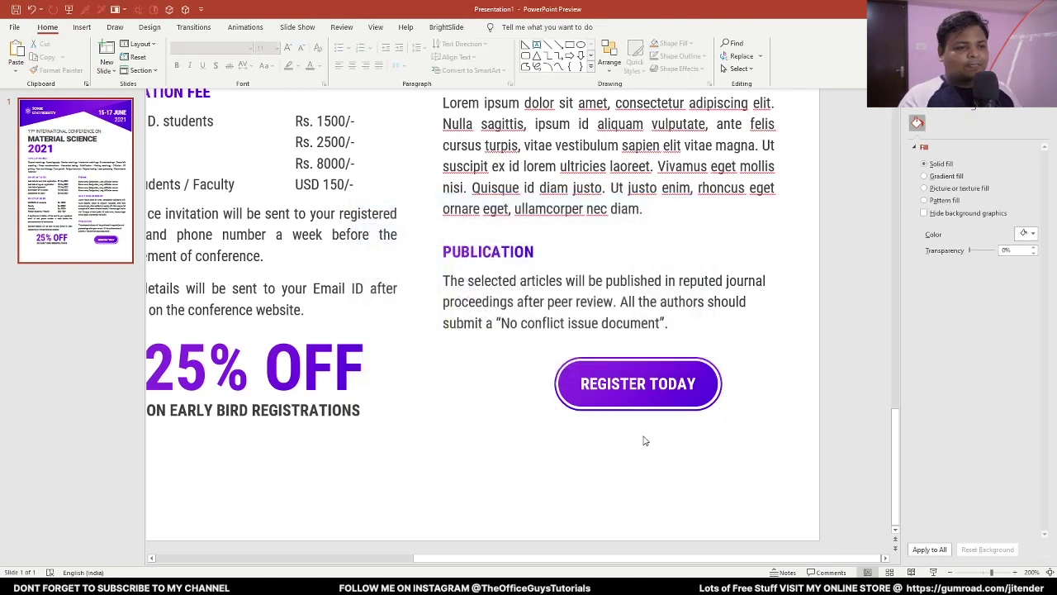
click(600, 401)
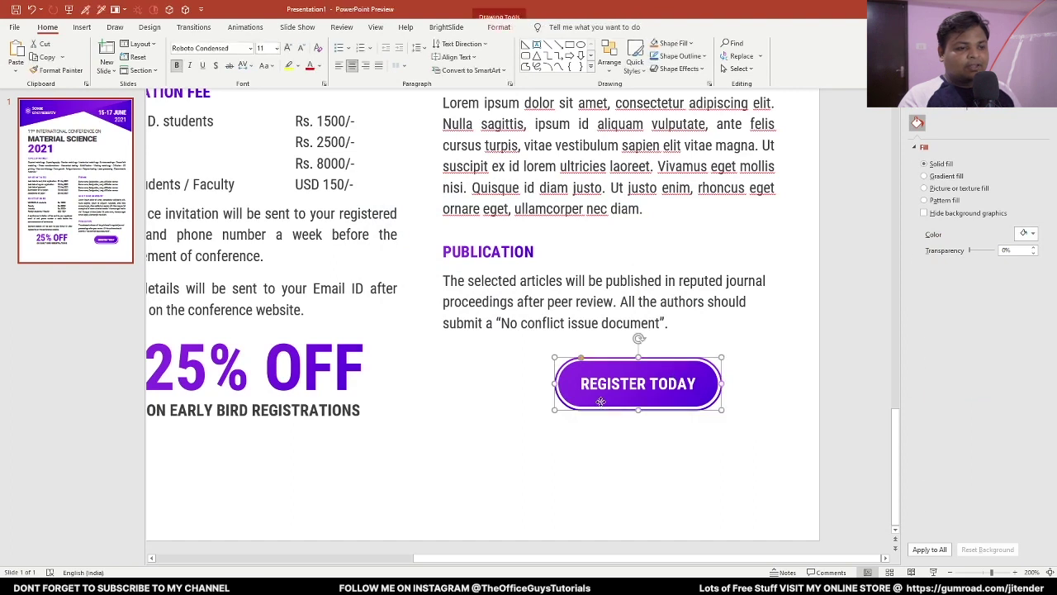
right_click(600, 401)
key(Escape)
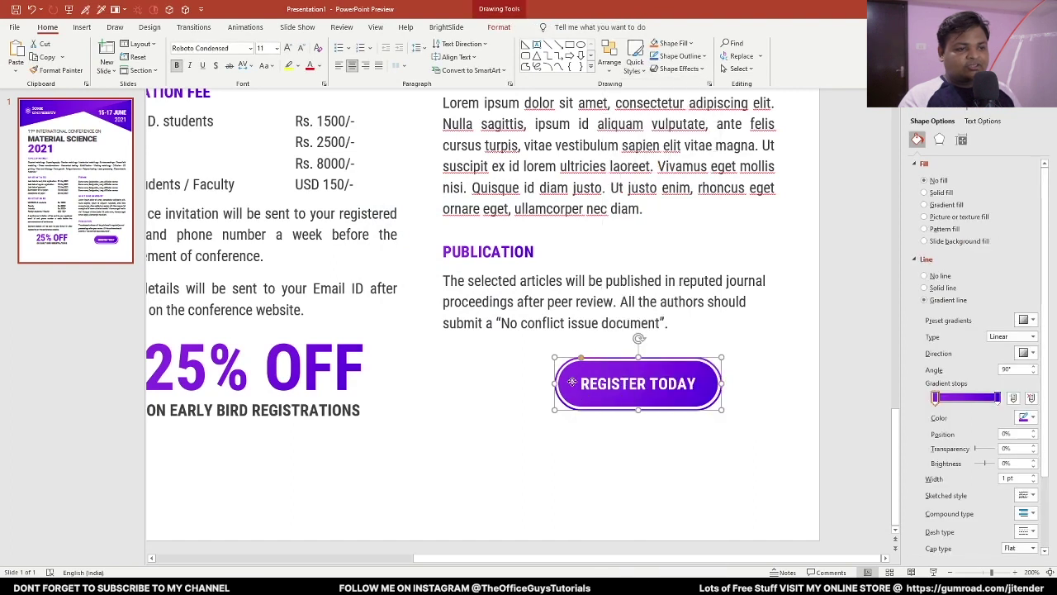
click(475, 401)
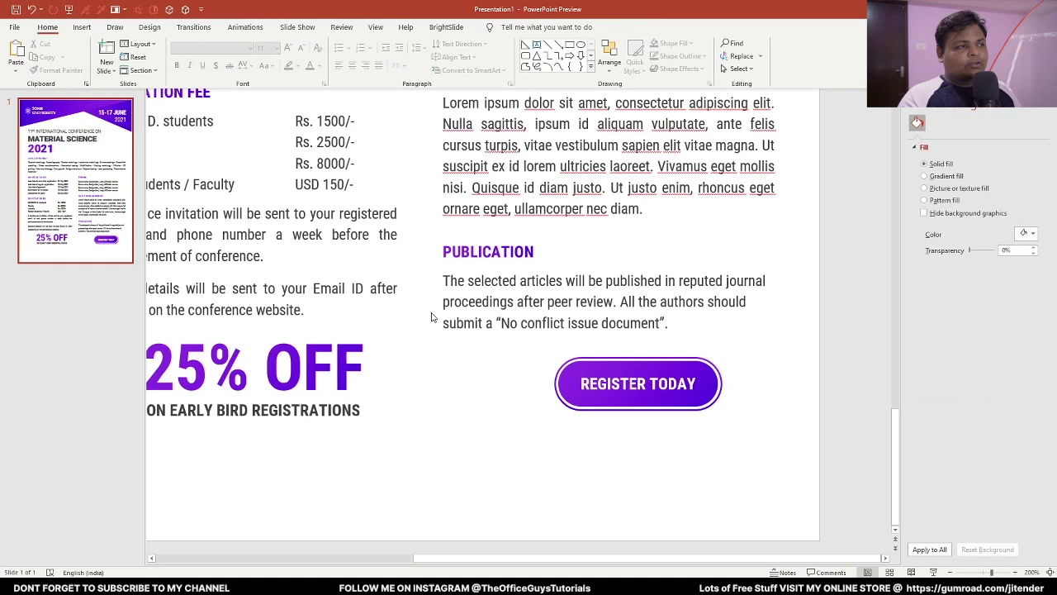
Search the icon library for "cur" and insert the black cursor arrow icon
click(81, 28)
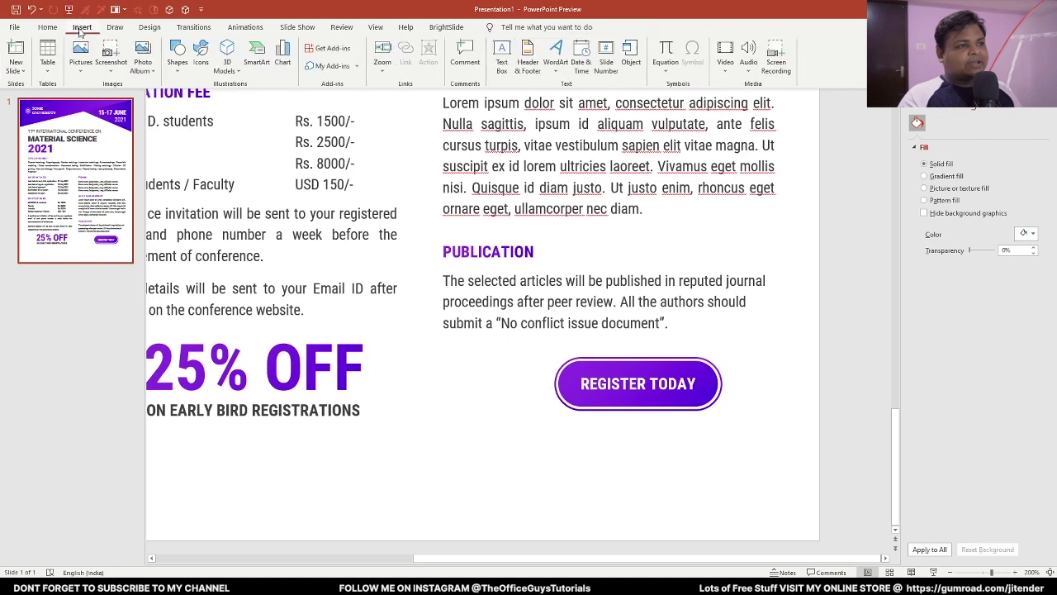
click(200, 51)
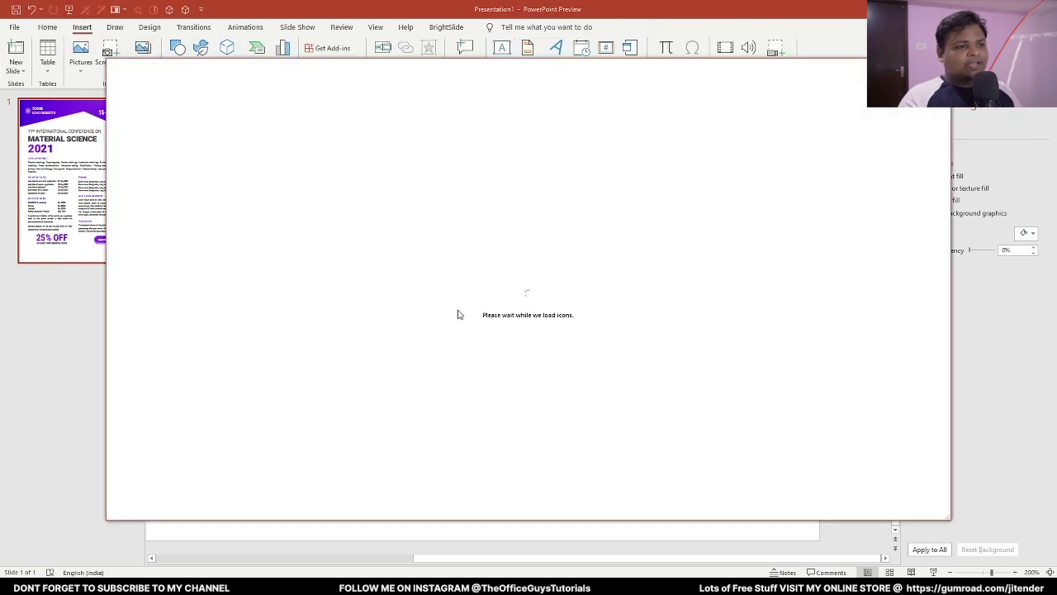
text(c)
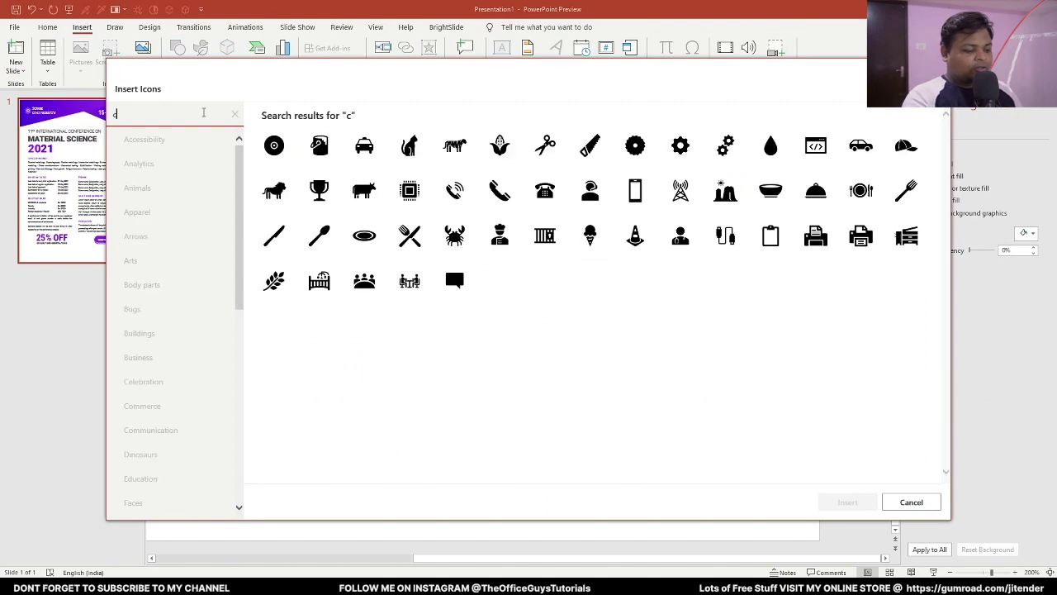
text(ur)
click(364, 146)
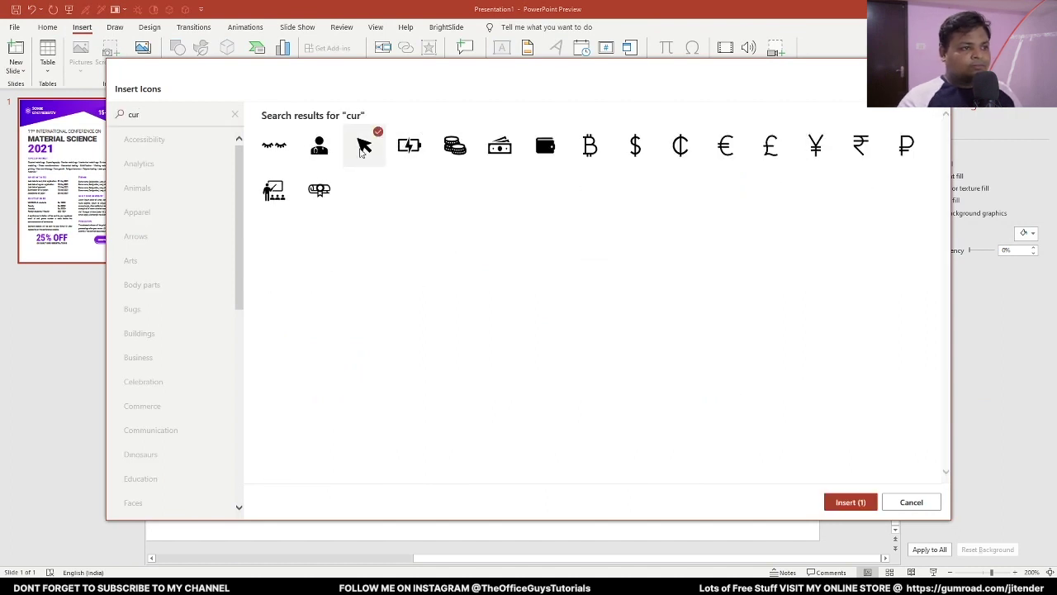
click(850, 502)
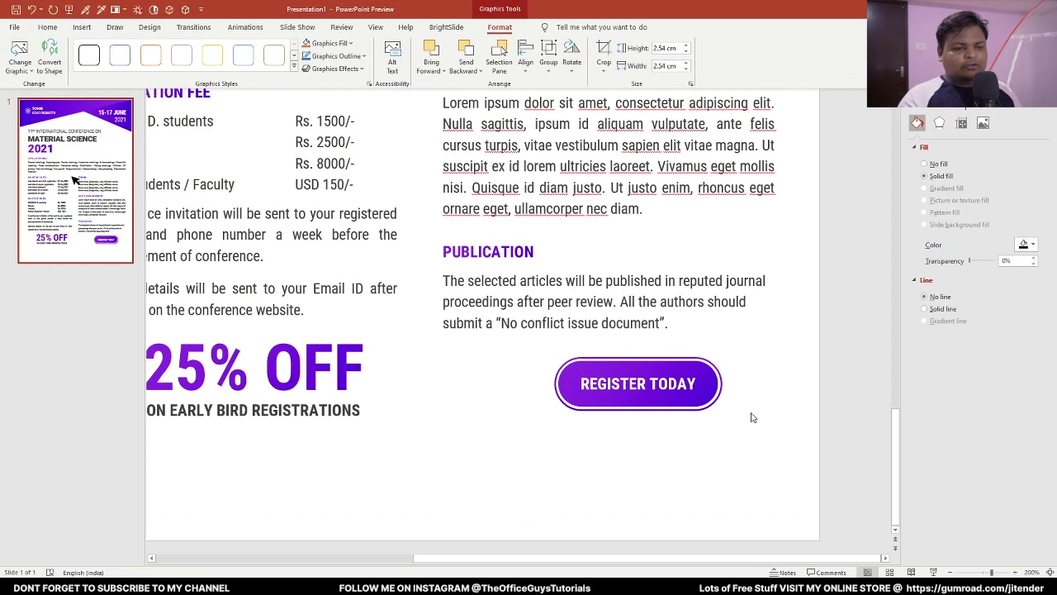
Shrink the cursor arrow icon to about 1.19 cm square and place it at the REGISTER TODAY button's lower-right corner
scroll(684, 401, down, 3)
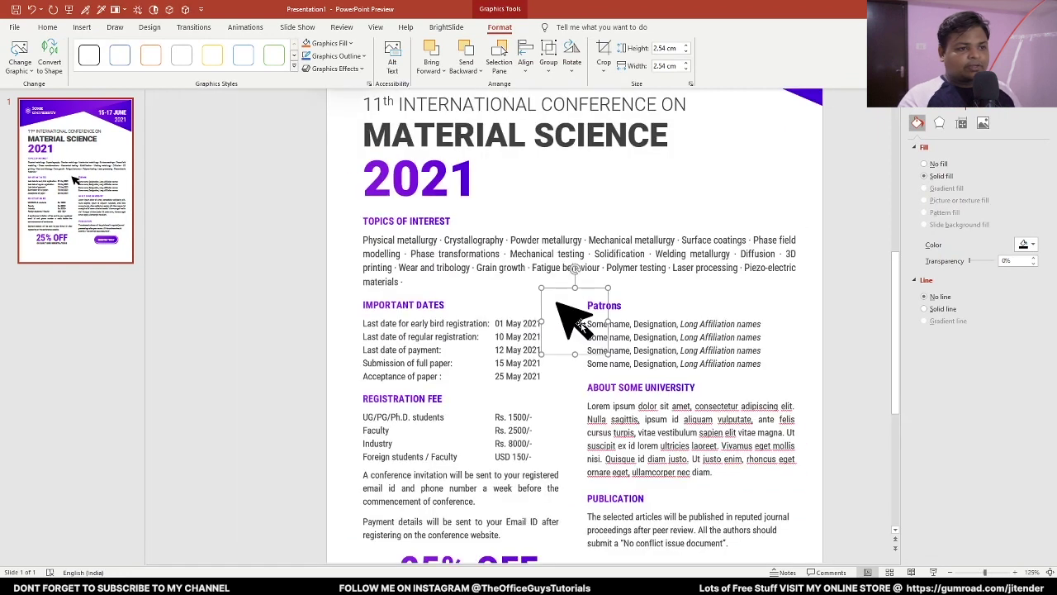
drag(579, 326, 712, 472)
scroll(712, 472, down, 3)
drag(706, 376, 775, 493)
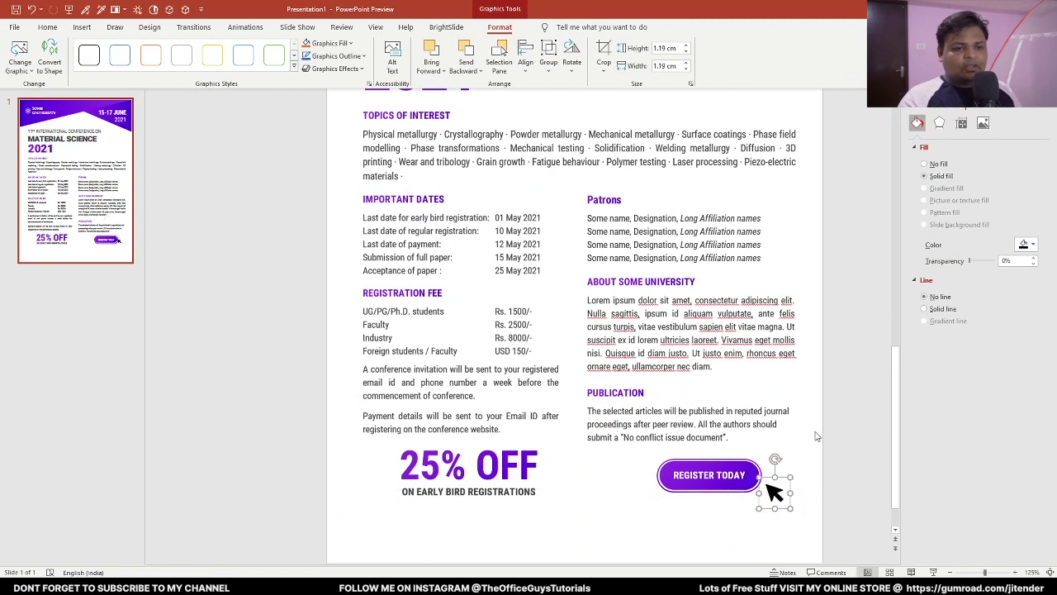
Convert the cursor arrow icon to a shape and give it the linear purple gradient fill
click(49, 59)
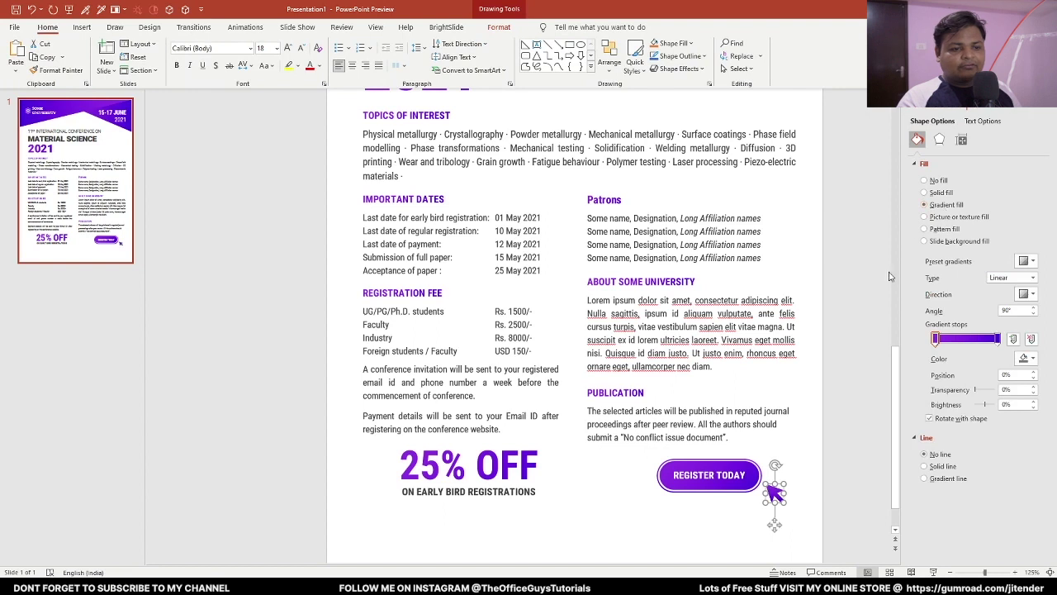
click(827, 475)
Using the finished brochure's footer as reference, draw a full-width rectangle about 19.05 by 2.38 cm along the page's bottom edge
scroll(749, 506, down, 3)
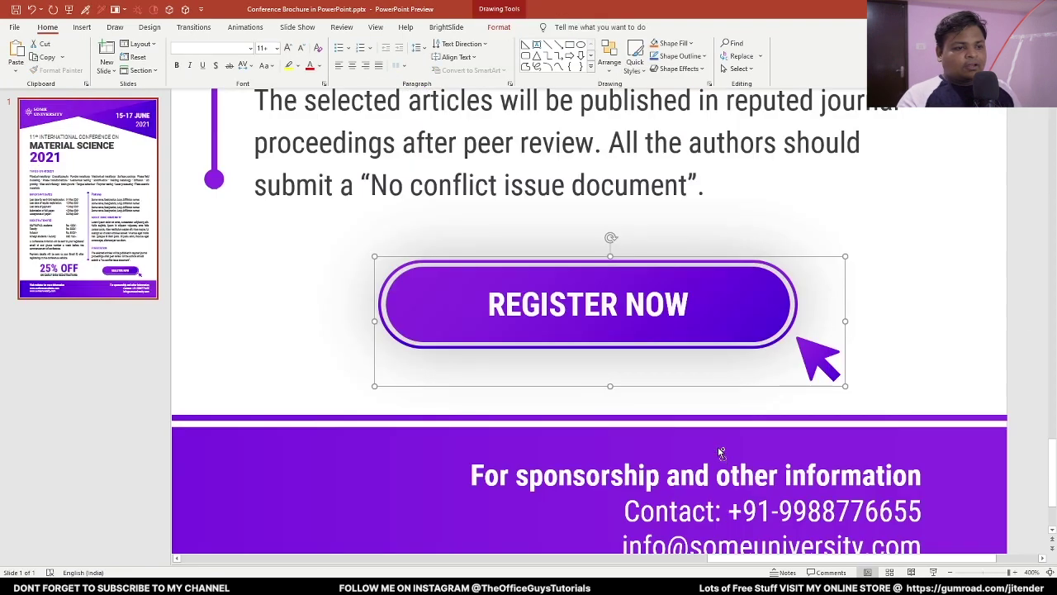
scroll(721, 453, down, 5)
click(690, 484)
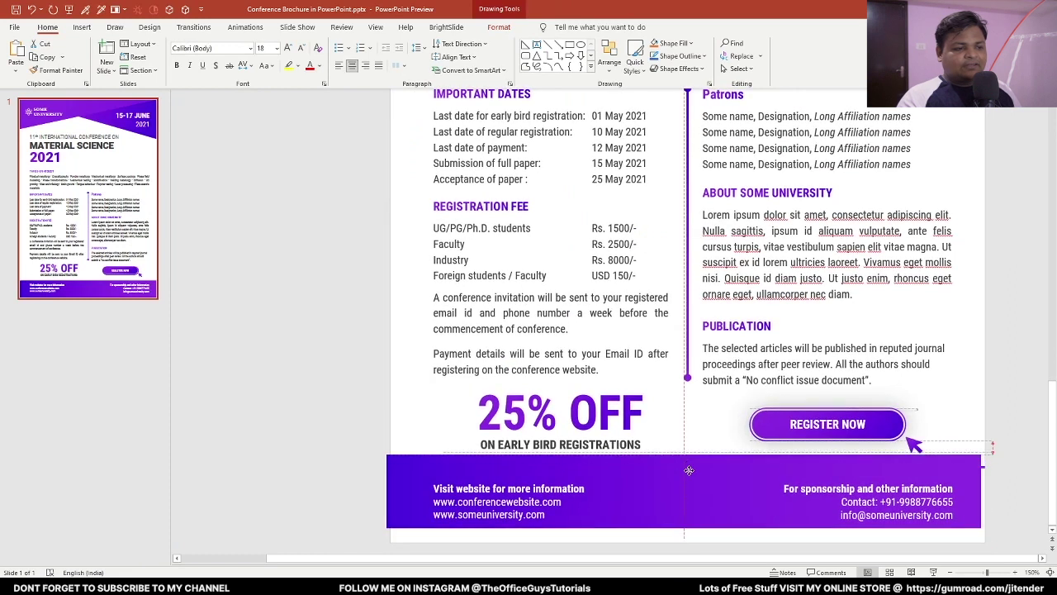
key(ctrl+v)
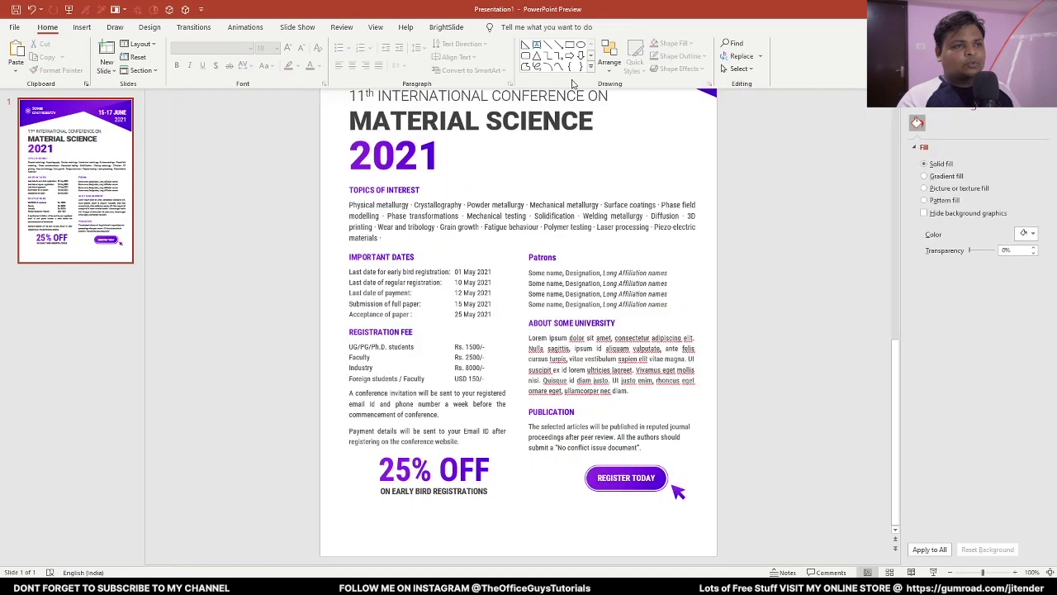
click(570, 47)
drag(319, 507, 717, 556)
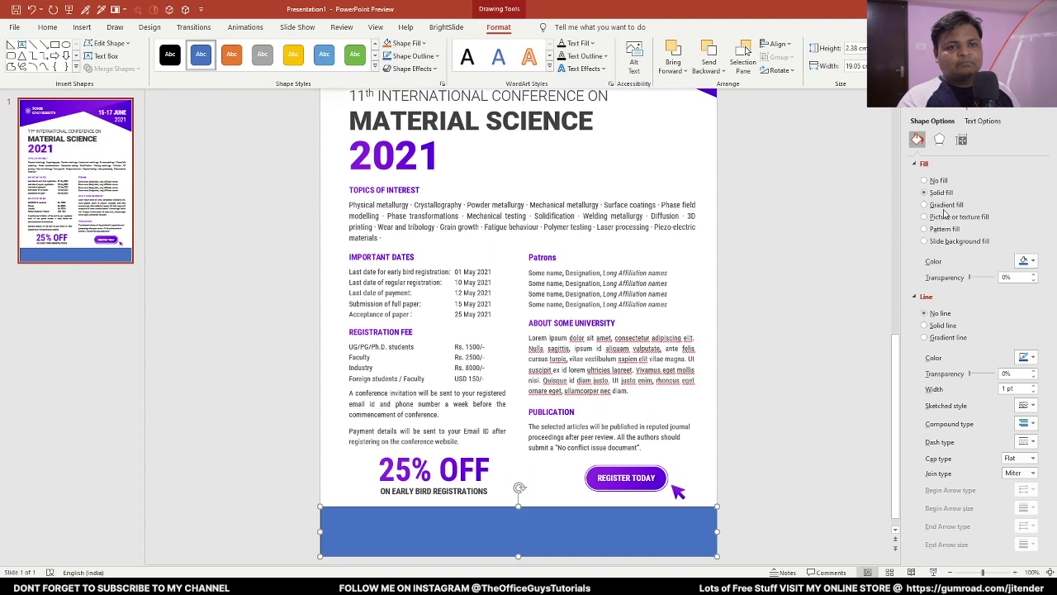
Give the footer rectangle the linear purple gradient fill and set its gradient angle to 0°
click(952, 206)
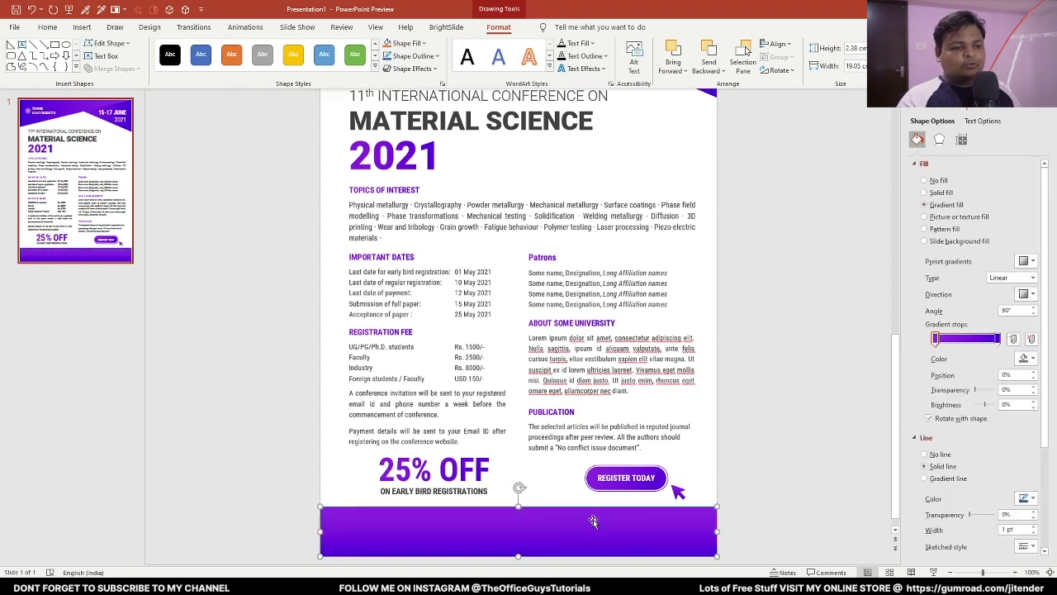
scroll(565, 334, down, 2)
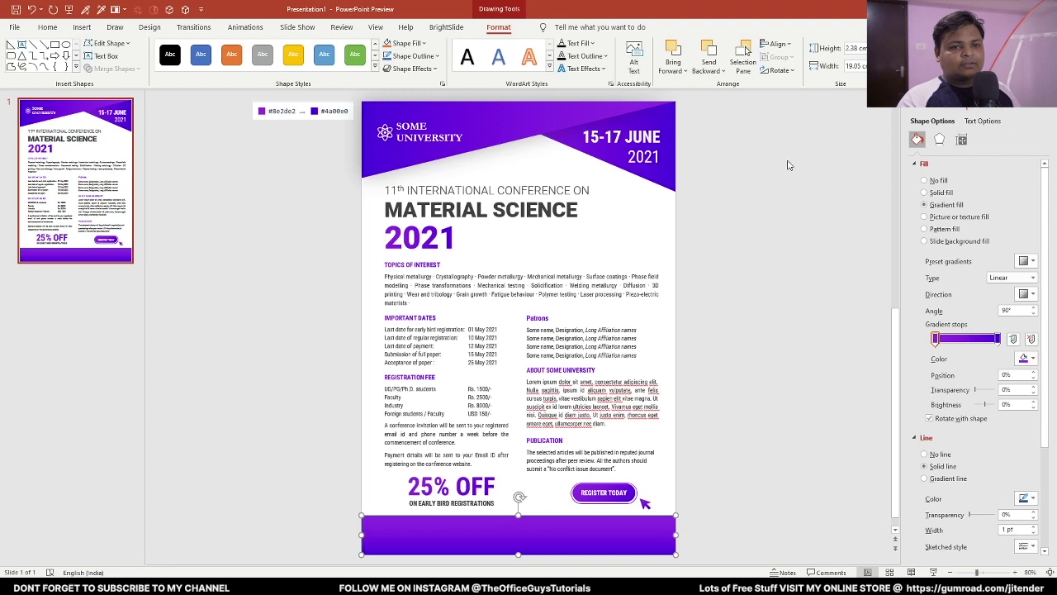
double_click(1009, 310)
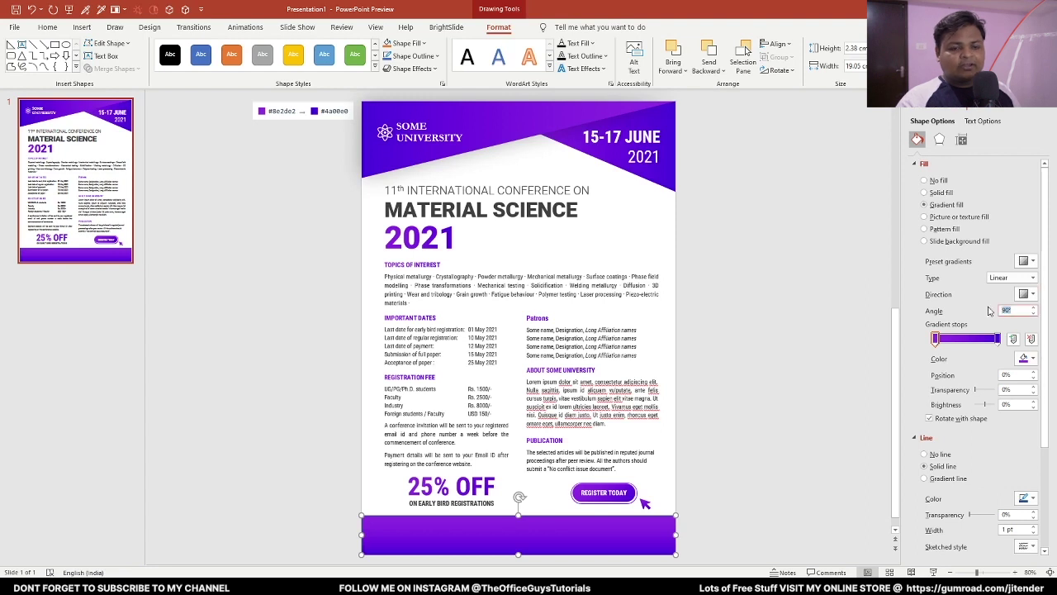
text(0)
key(Return)
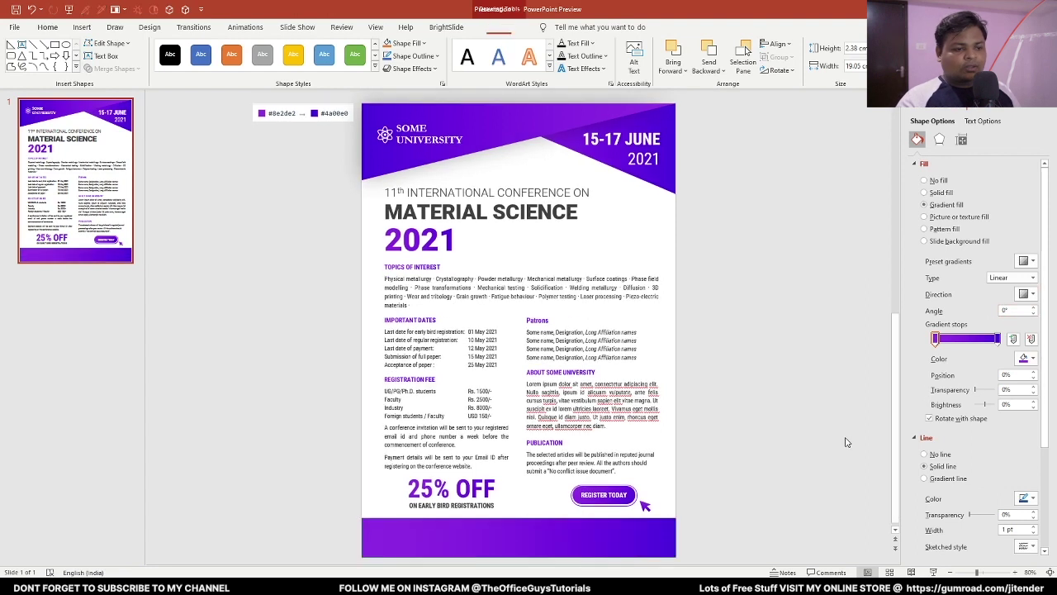
Copy the website and sponsorship contact text boxes from the finished brochure's footer and paste them onto the new footer bar
key(alt+Tab)
click(496, 521)
click(496, 522)
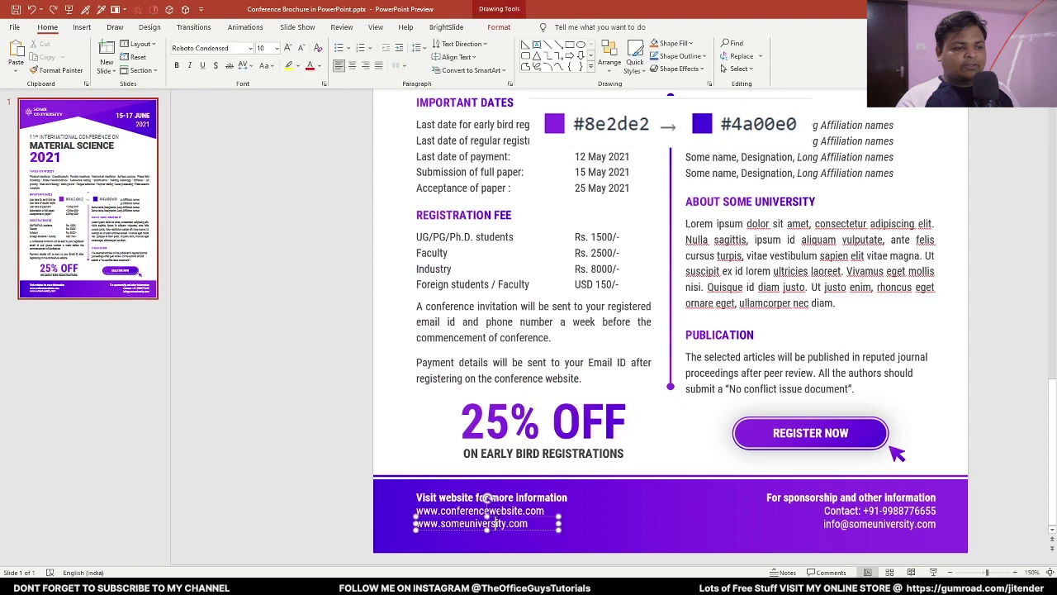
click(509, 499)
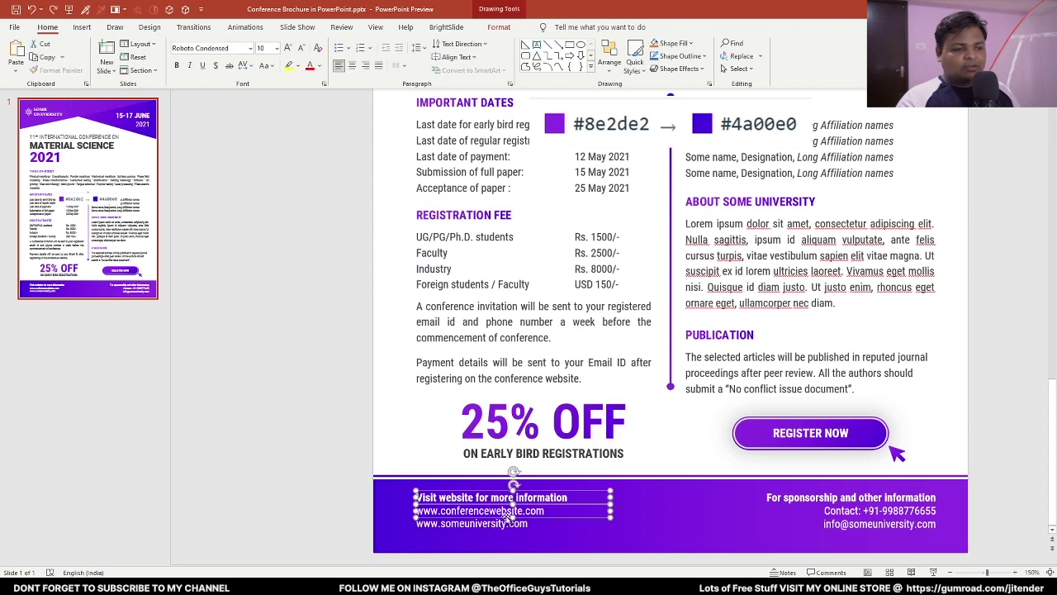
shift+click(512, 517)
shift+click(850, 497)
shift+click(879, 517)
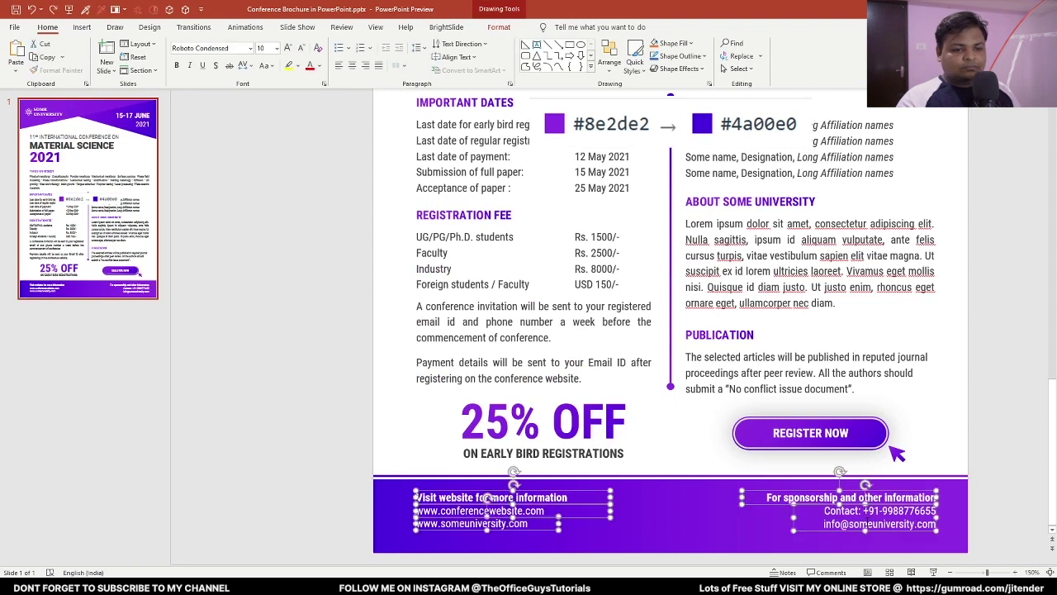
key(ctrl+c)
key(alt+Tab)
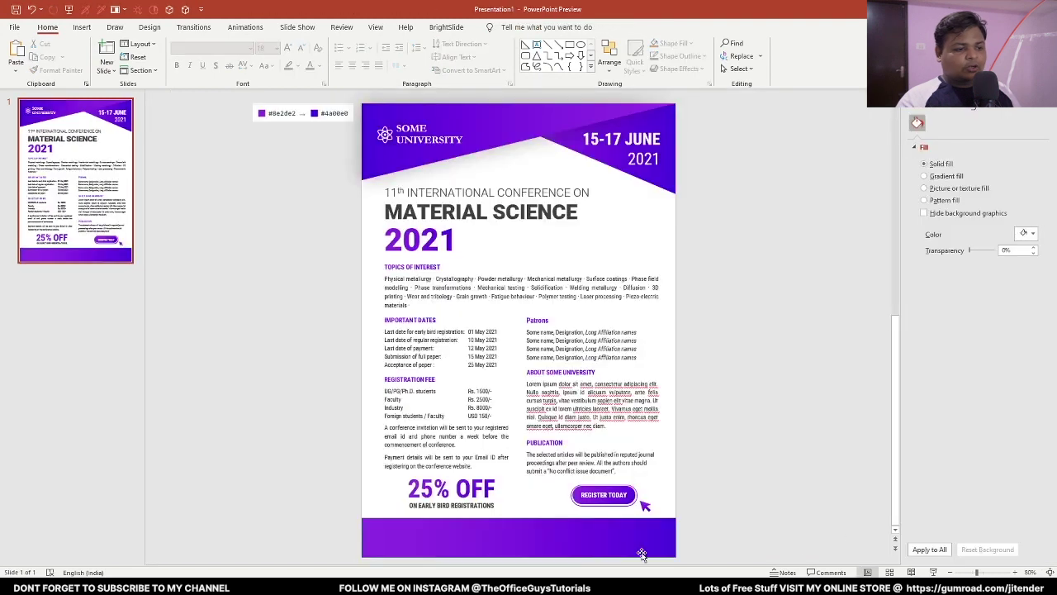
key(ctrl+v)
click(737, 529)
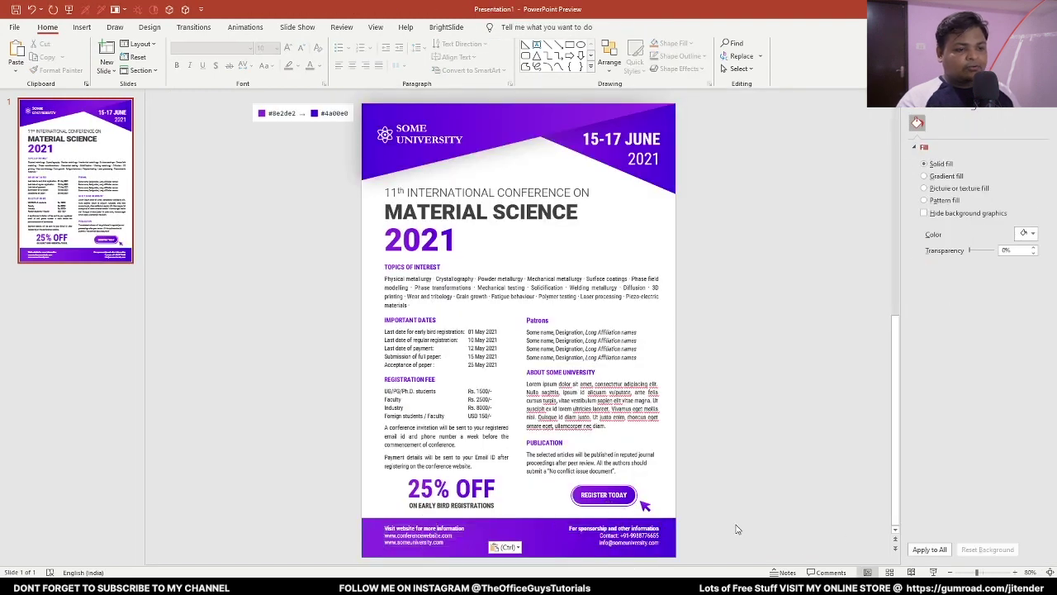
Remove the outline from the purple footer bar
scroll(583, 533, up, 5)
scroll(583, 520, down, 3)
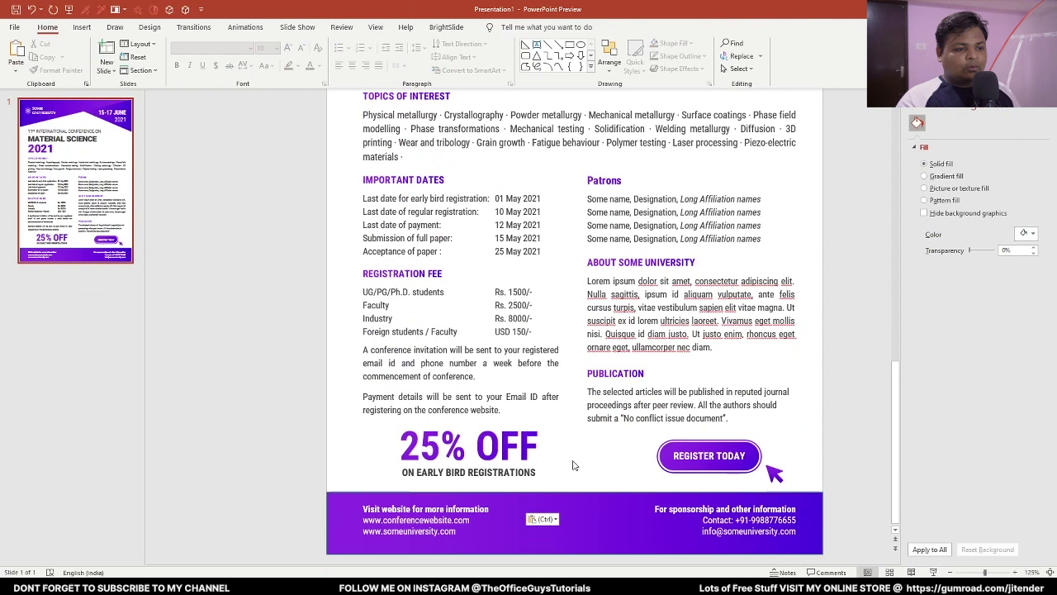
click(584, 500)
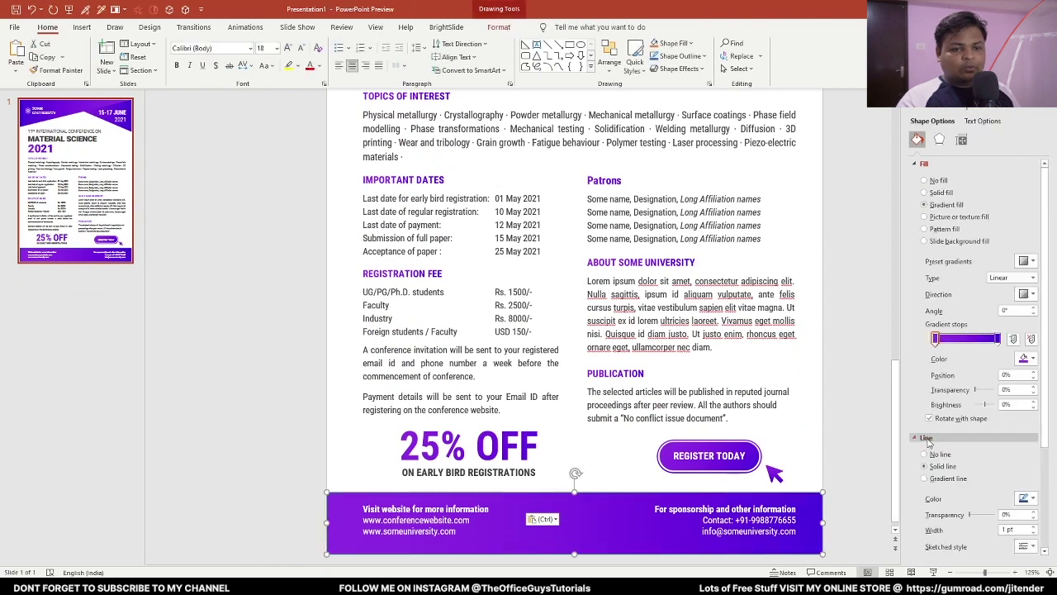
click(940, 454)
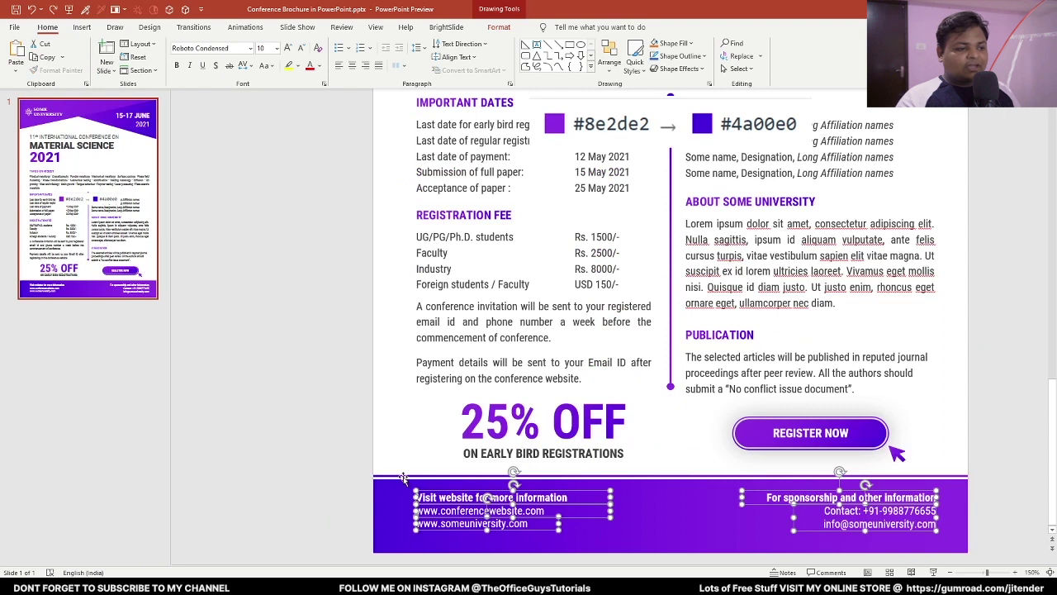
Following the finished brochure, draw a horizontal line about 19.05 cm long across the page and place it just above the footer bar
drag(405, 477, 412, 463)
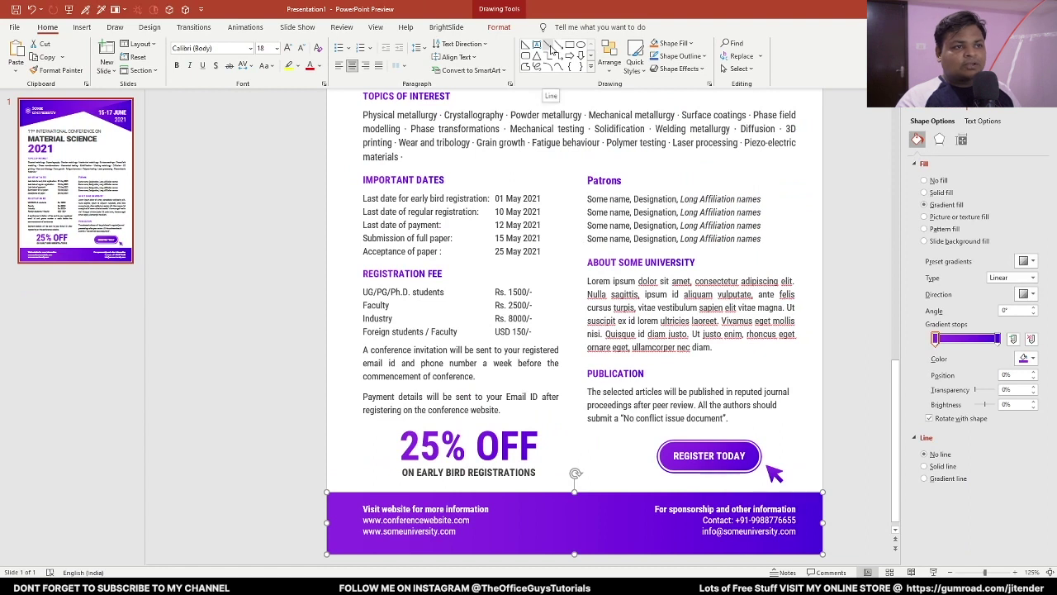
click(548, 46)
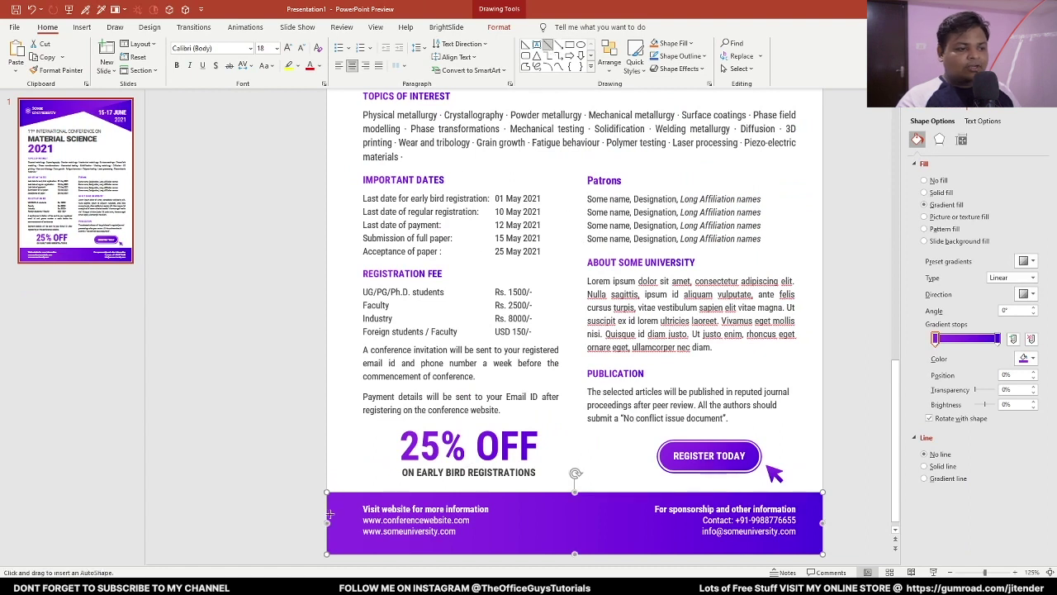
drag(326, 522, 812, 522)
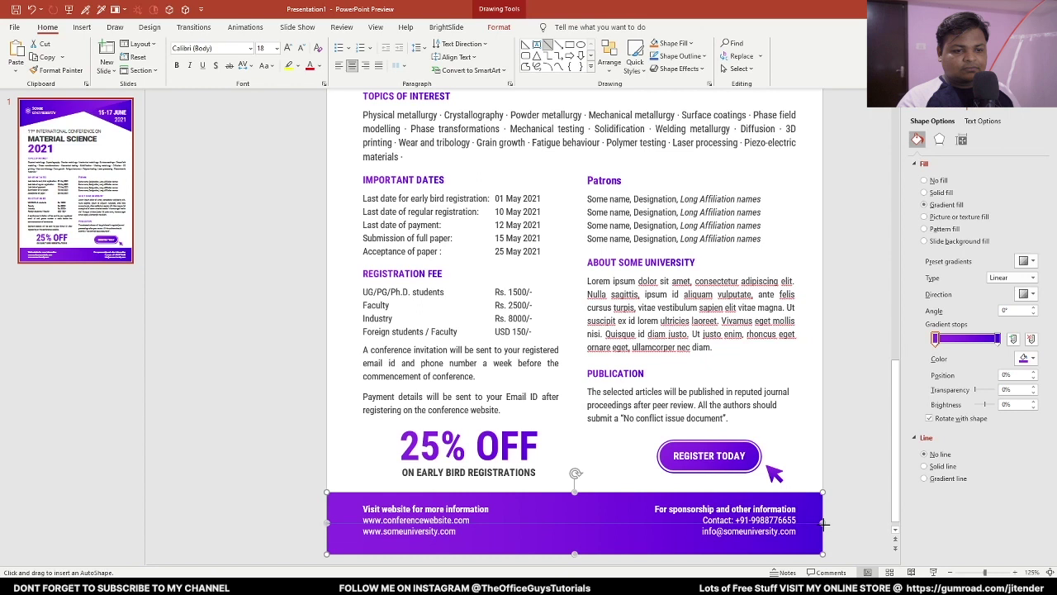
drag(823, 523, 327, 524)
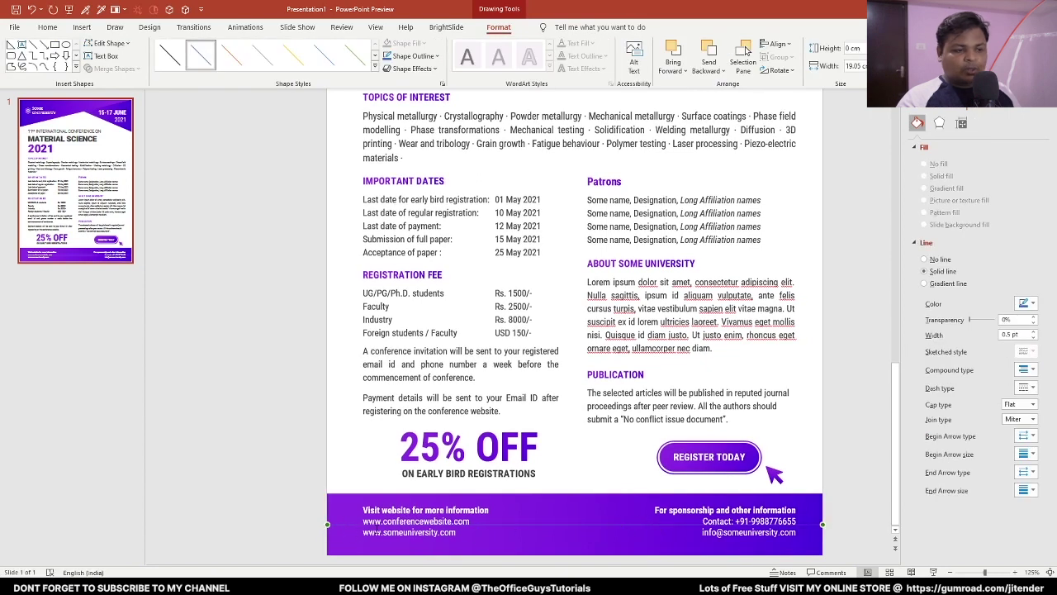
drag(354, 526, 356, 491)
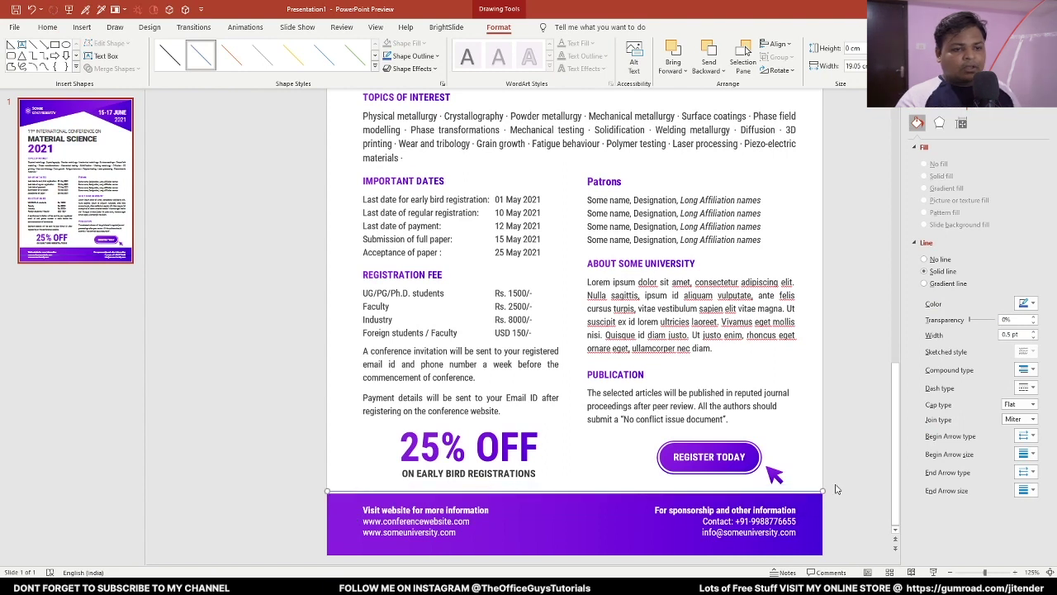
Make the line above the footer a two-stop gradient line running from the darker to the lighter recently used purple
click(948, 283)
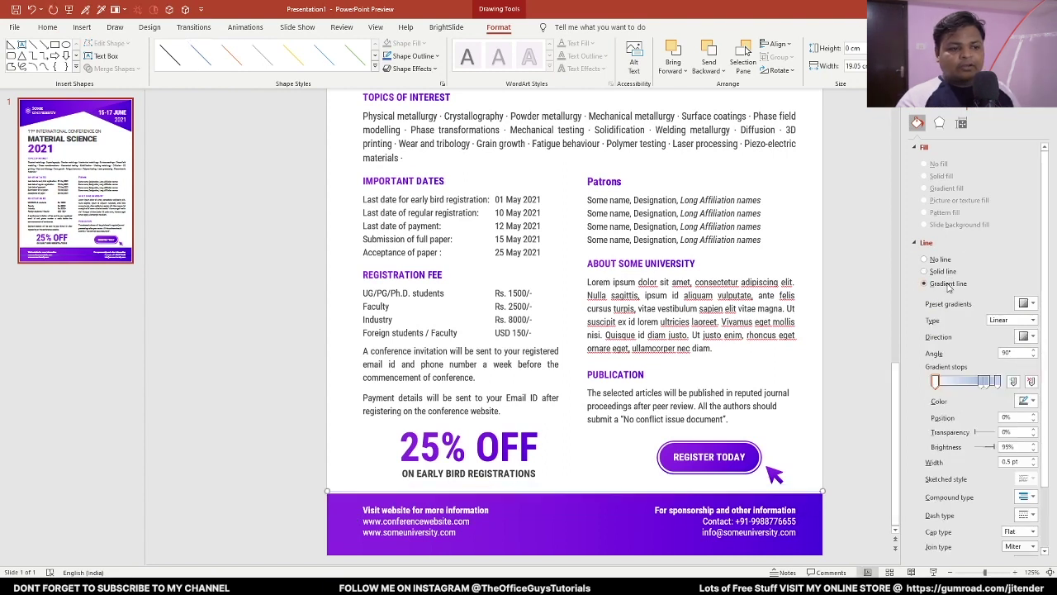
drag(982, 380, 982, 404)
click(1027, 400)
click(966, 535)
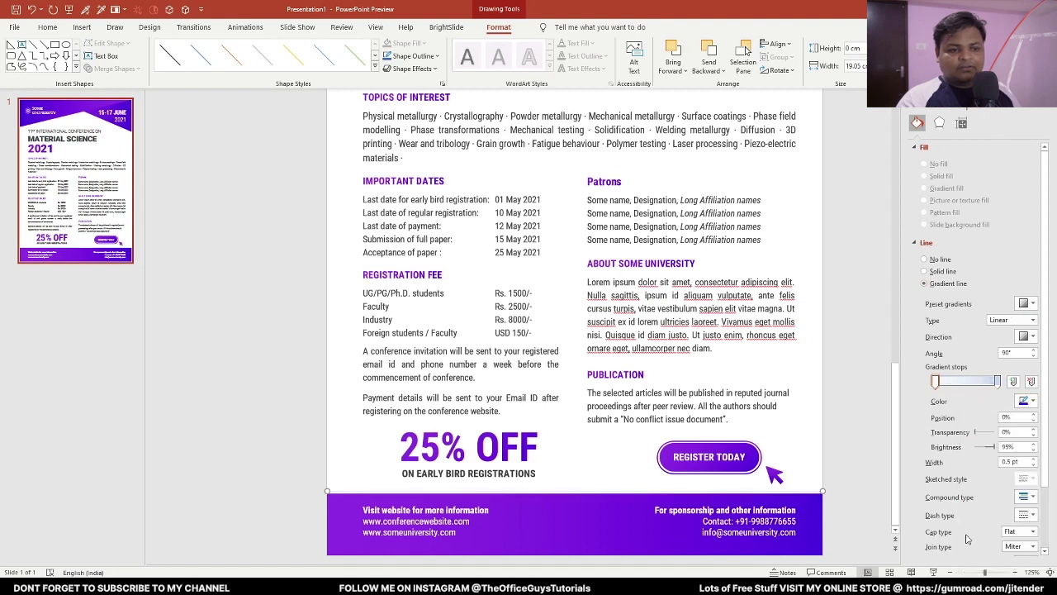
click(997, 381)
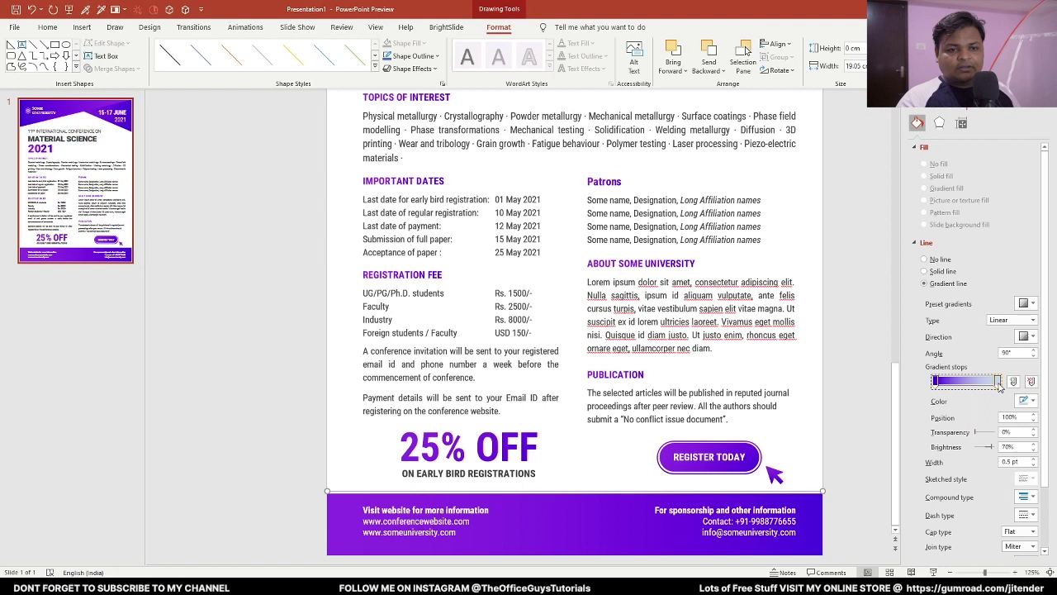
click(1027, 400)
click(985, 509)
click(1027, 401)
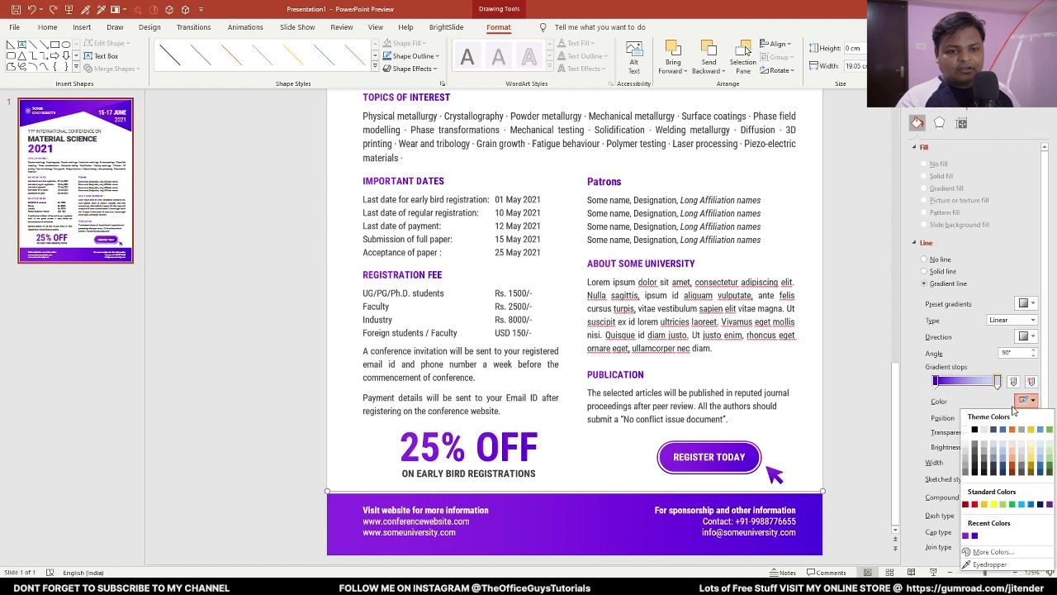
click(966, 536)
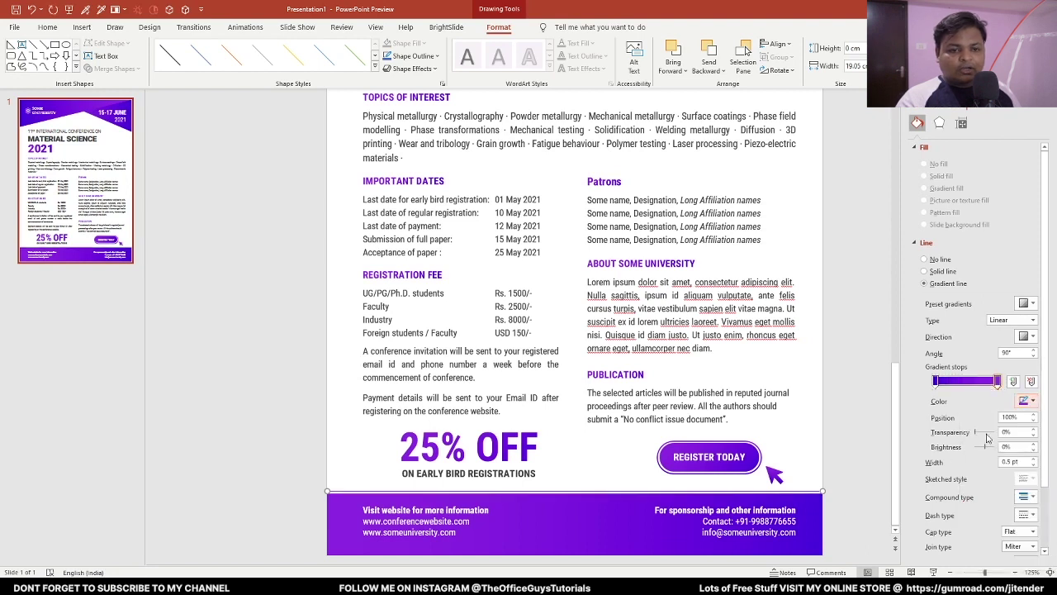
Set the width of the gradient line above the footer to 2 pt
click(1033, 459)
click(1033, 459)
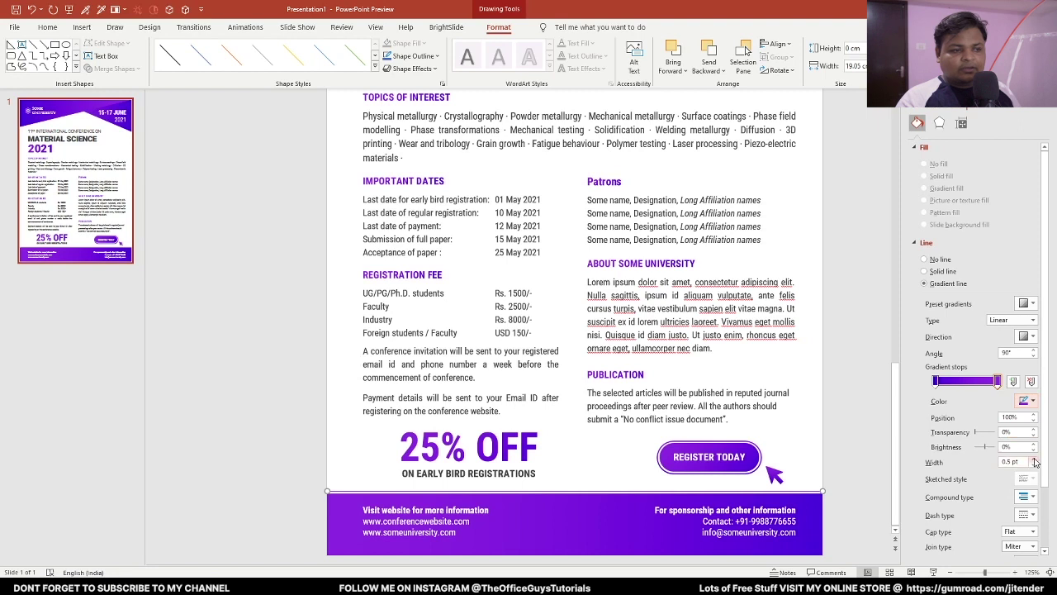
click(1033, 459)
click(1033, 459)
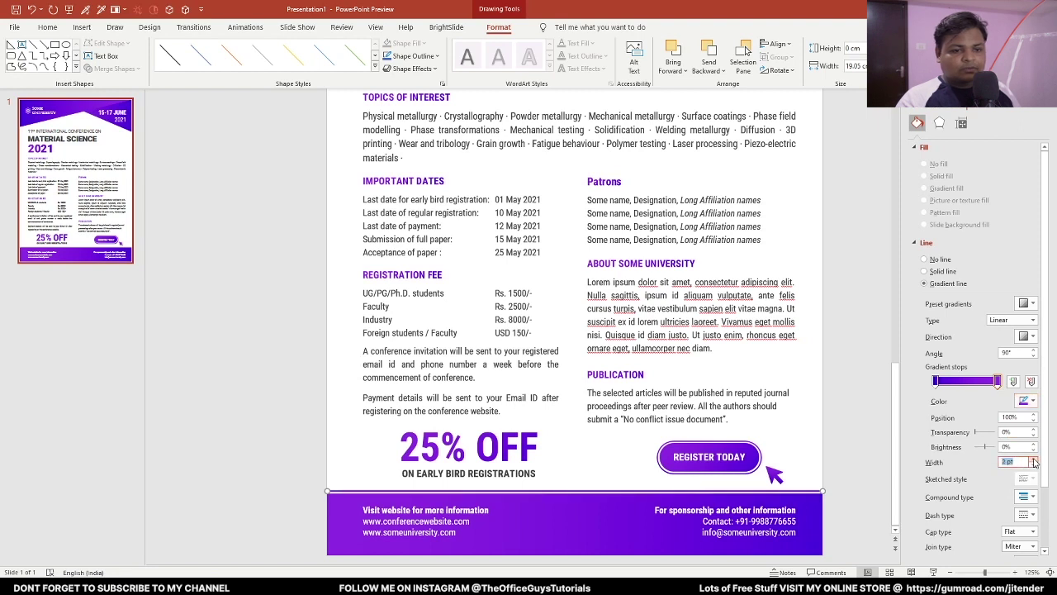
click(871, 473)
scroll(785, 438, down, 4)
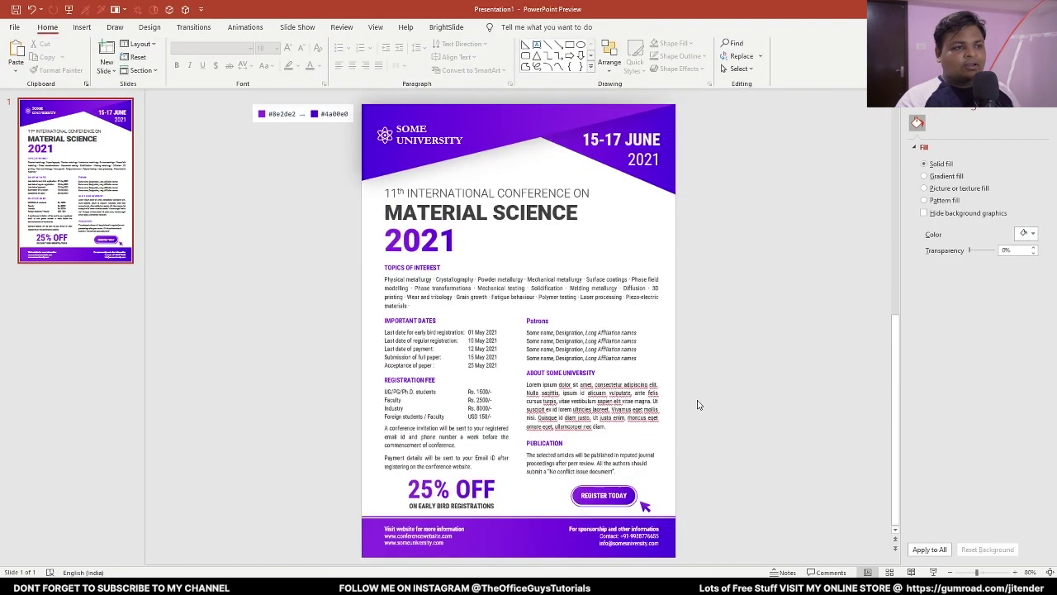
scroll(698, 405, down, 1)
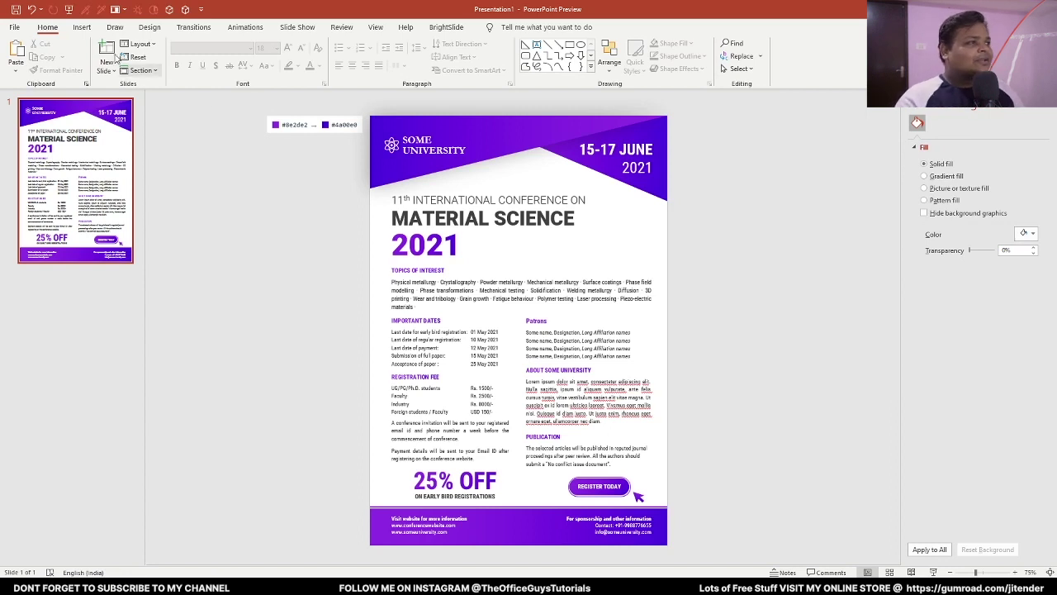
Check the brochure in the print preview and return to the slide
click(13, 26)
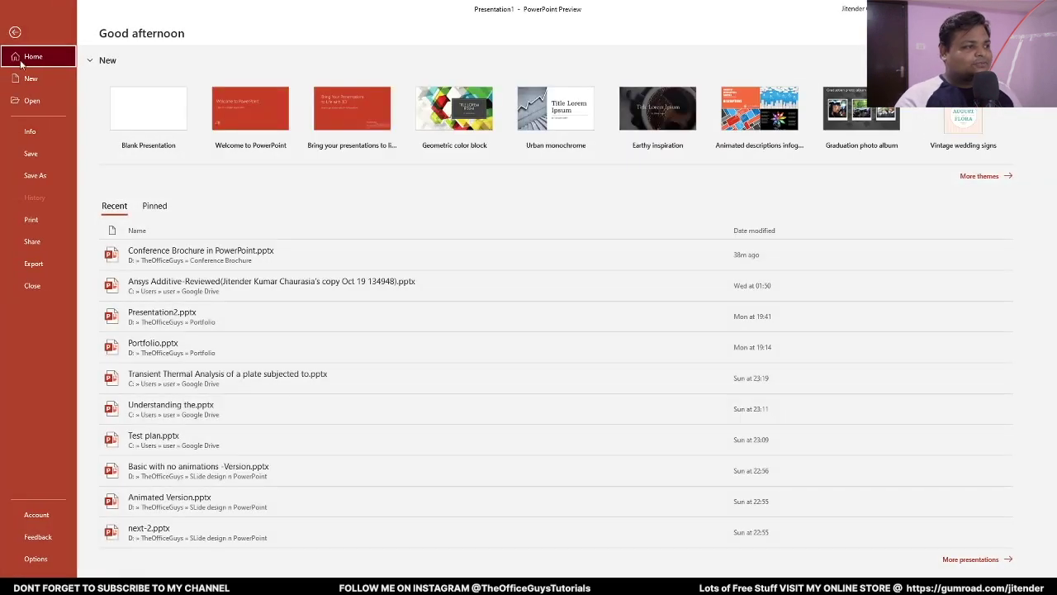
click(49, 219)
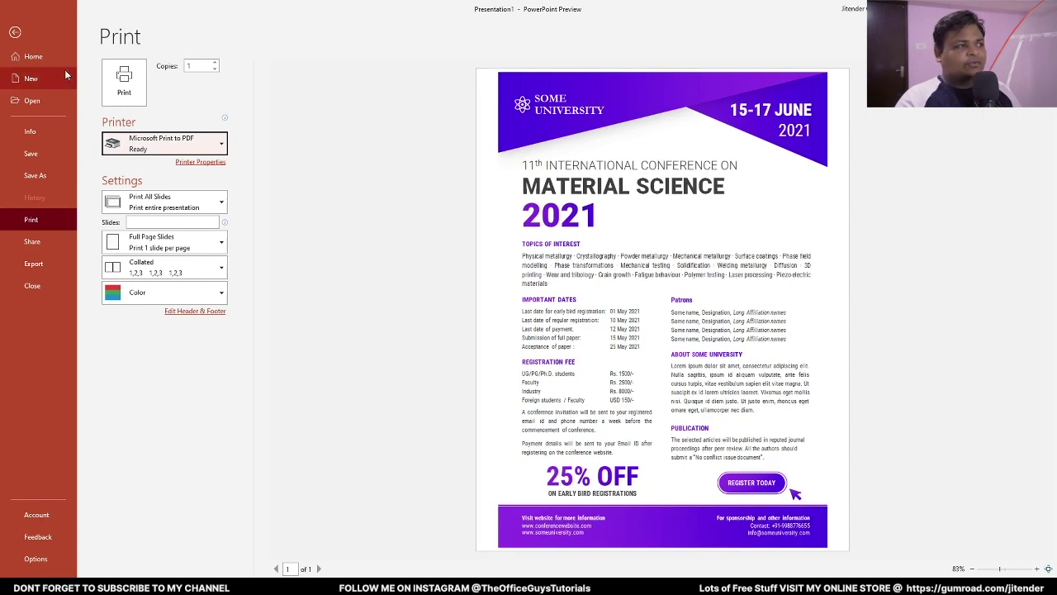
click(31, 33)
Save the brochure as a PDF named Presentation1.pdf in the Conference Brochure folder
click(15, 27)
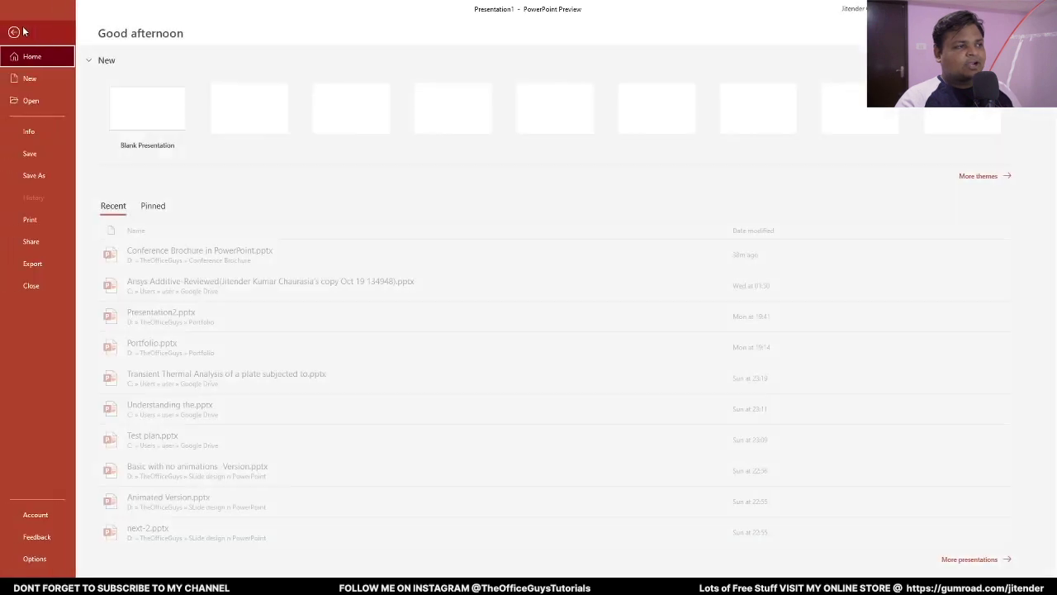
click(41, 176)
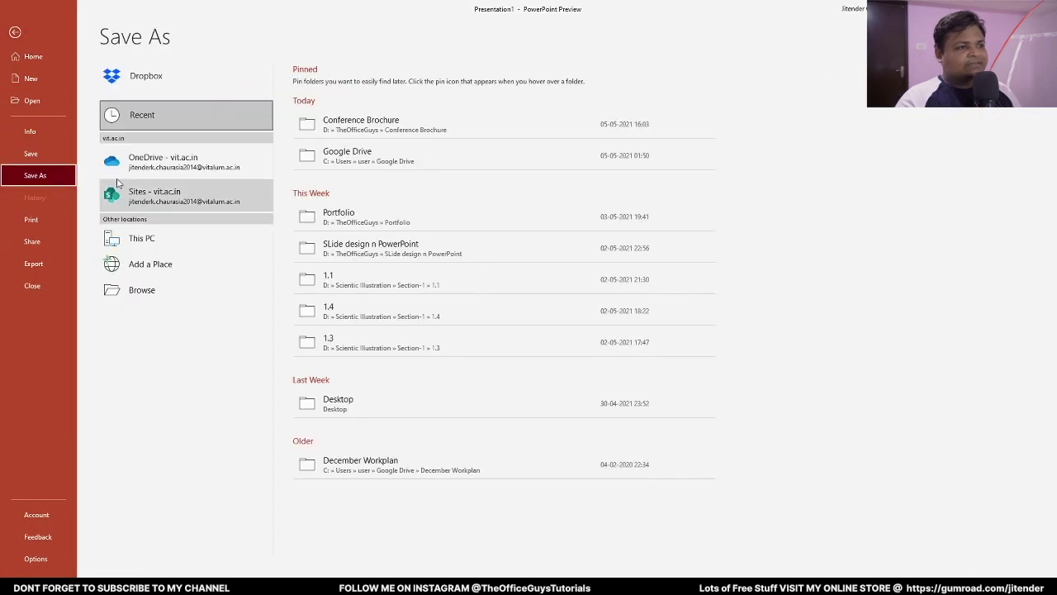
click(397, 131)
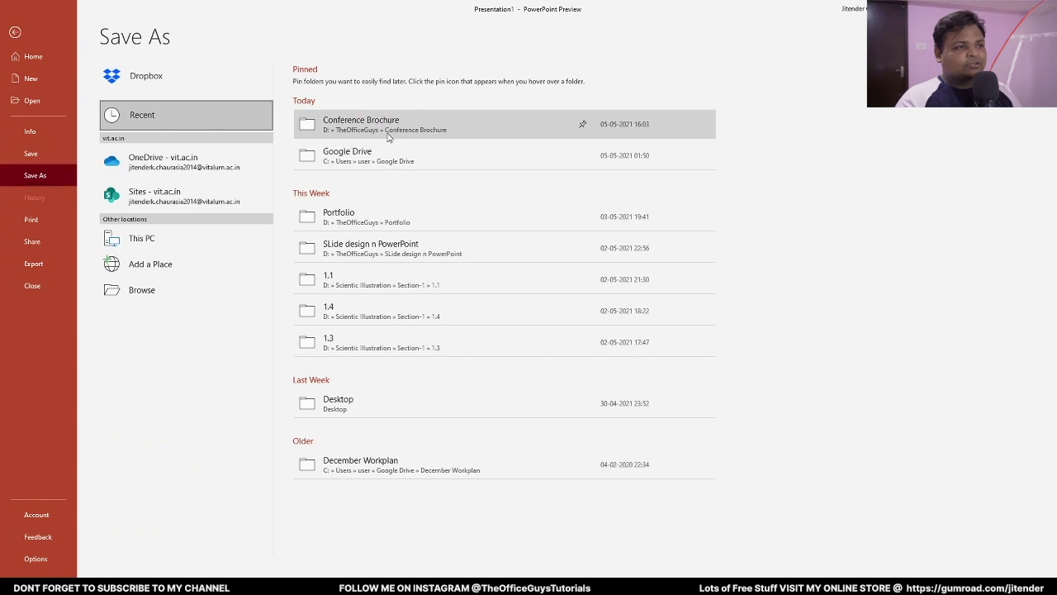
click(218, 237)
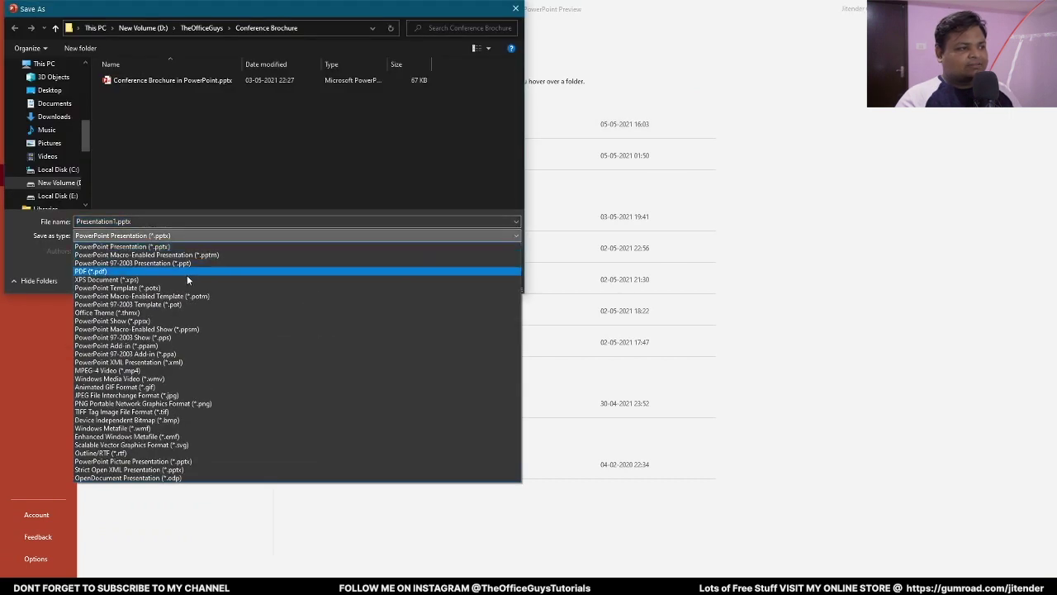
click(183, 271)
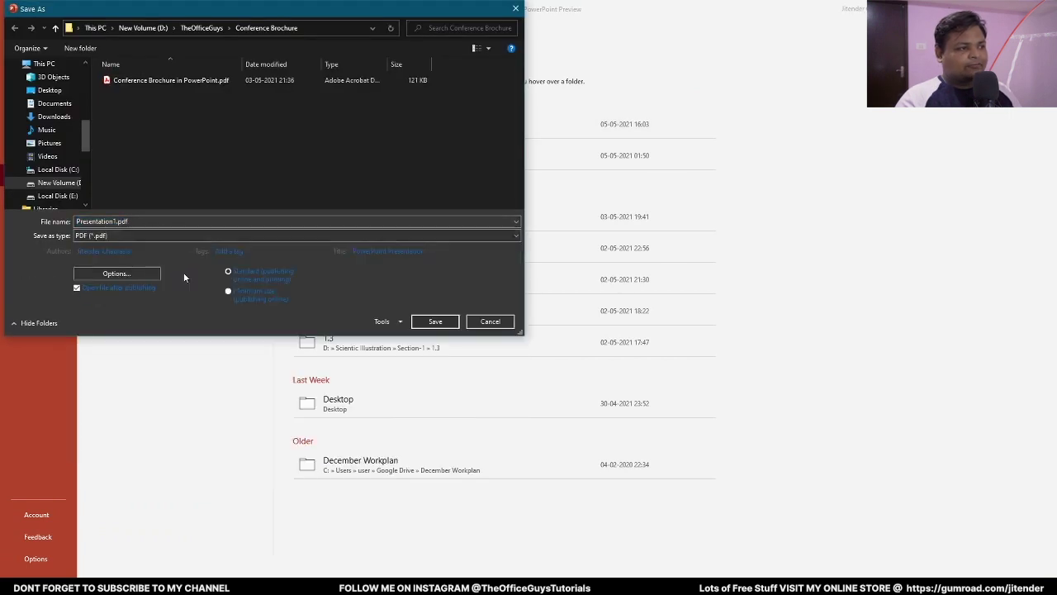
click(419, 322)
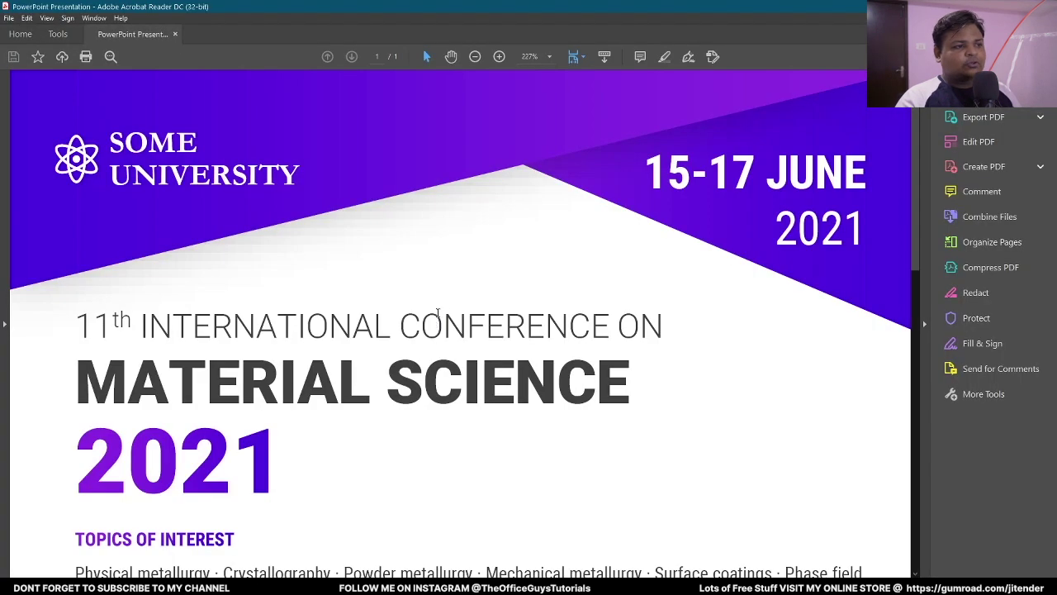
Review the exported PDF in Adobe Acrobat Reader from the header to the contact footer
scroll(438, 312, down, 3)
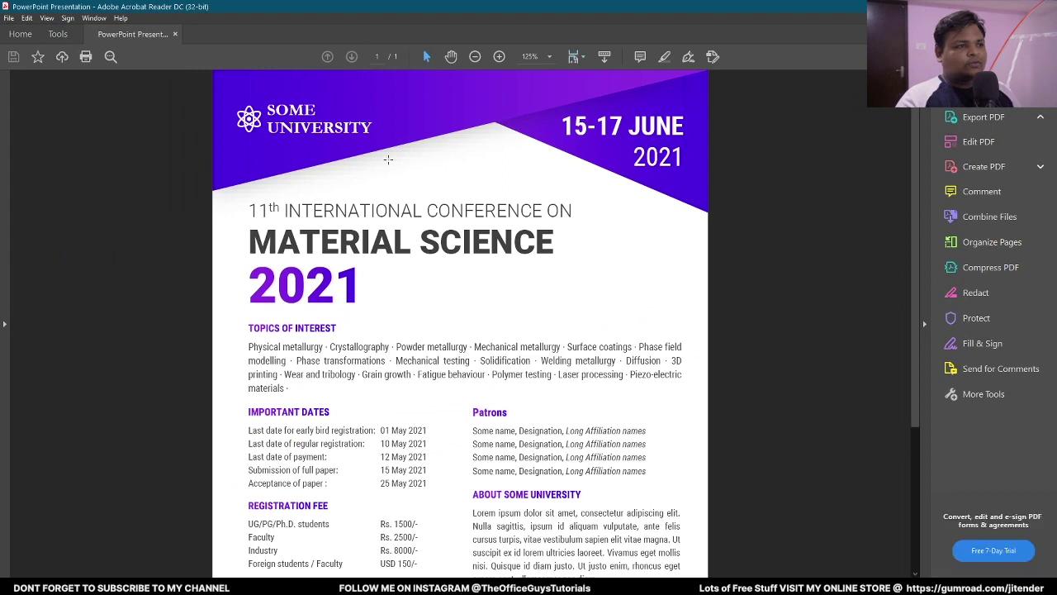
scroll(473, 160, up, 1)
scroll(493, 220, down, 4)
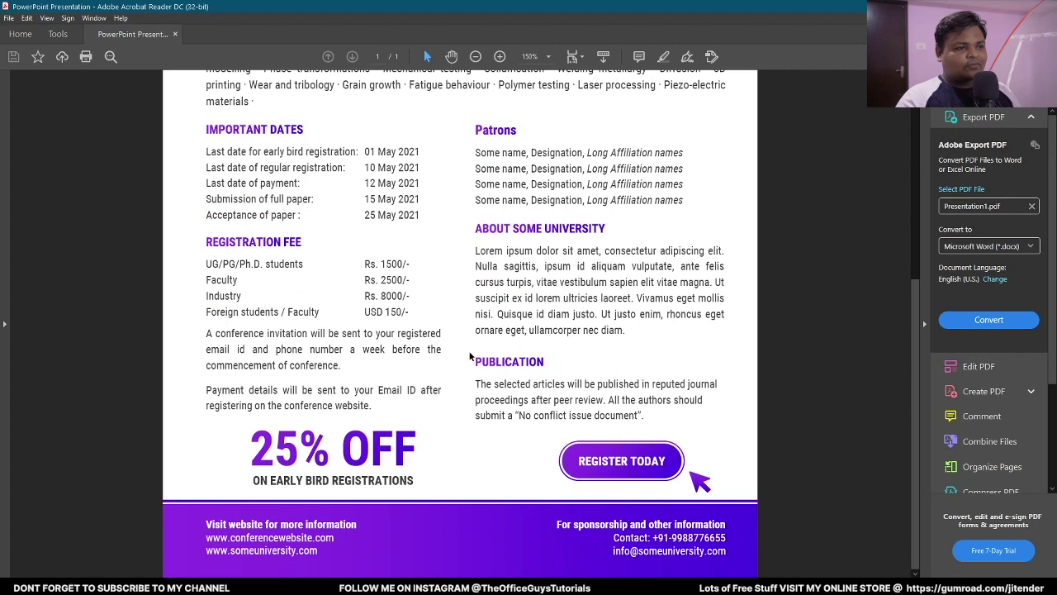
scroll(369, 431, down, 1)
scroll(438, 264, up, 3)
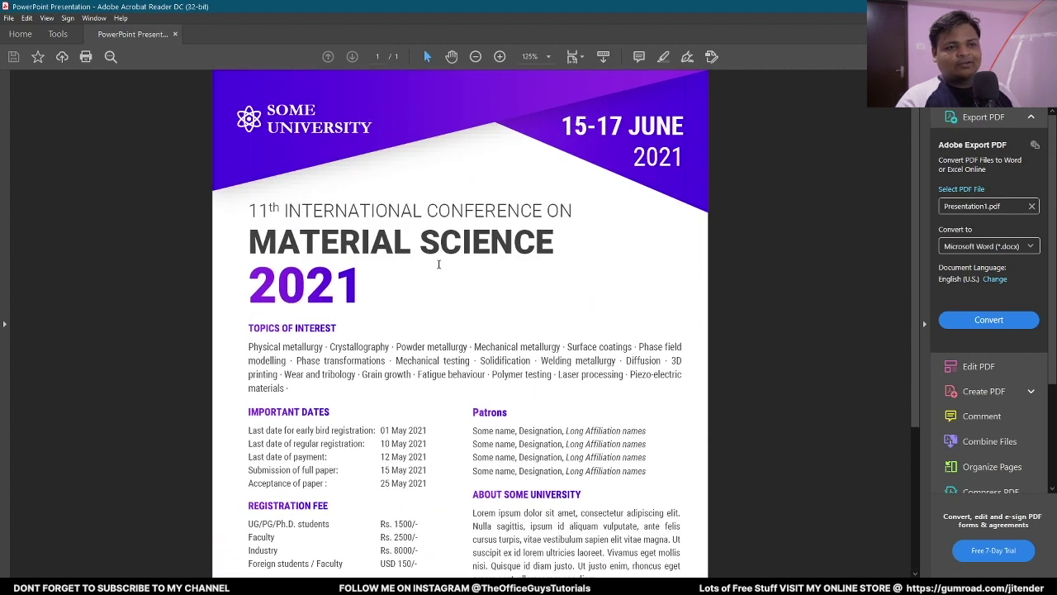
scroll(438, 264, down, 2)
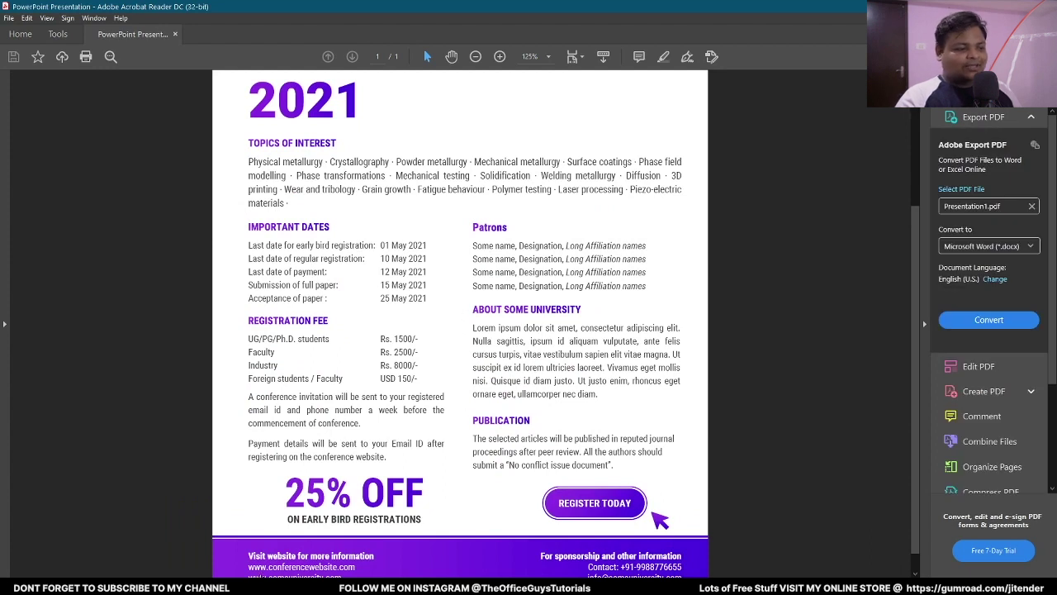
Switch to the finished brochure in PowerPoint and move the colour-code picture off the page to uncover the column divider
key(alt+Tab)
ctrl+scroll(686, 314, down, 2)
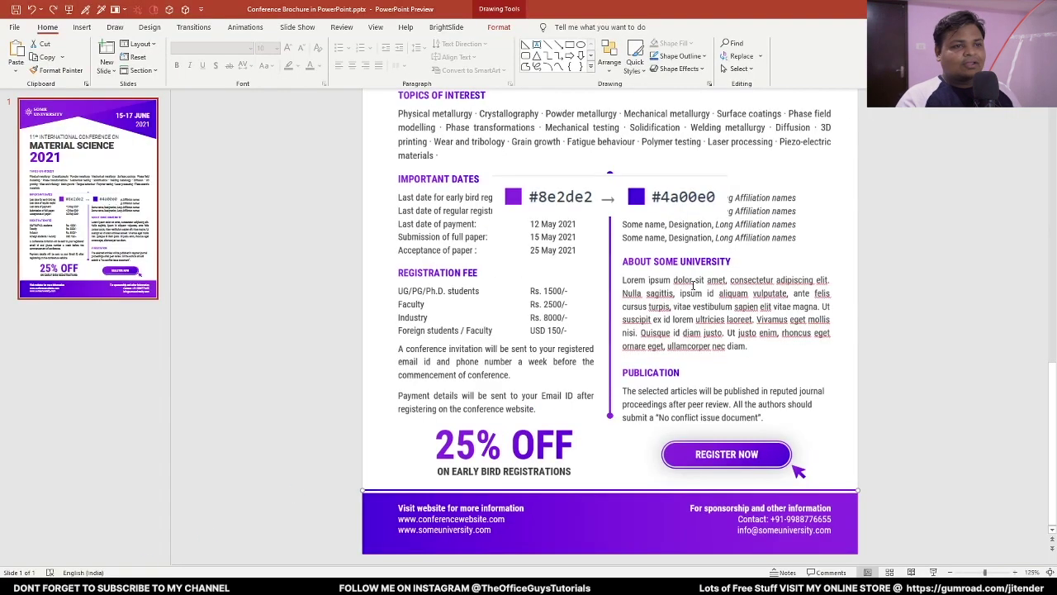
click(617, 213)
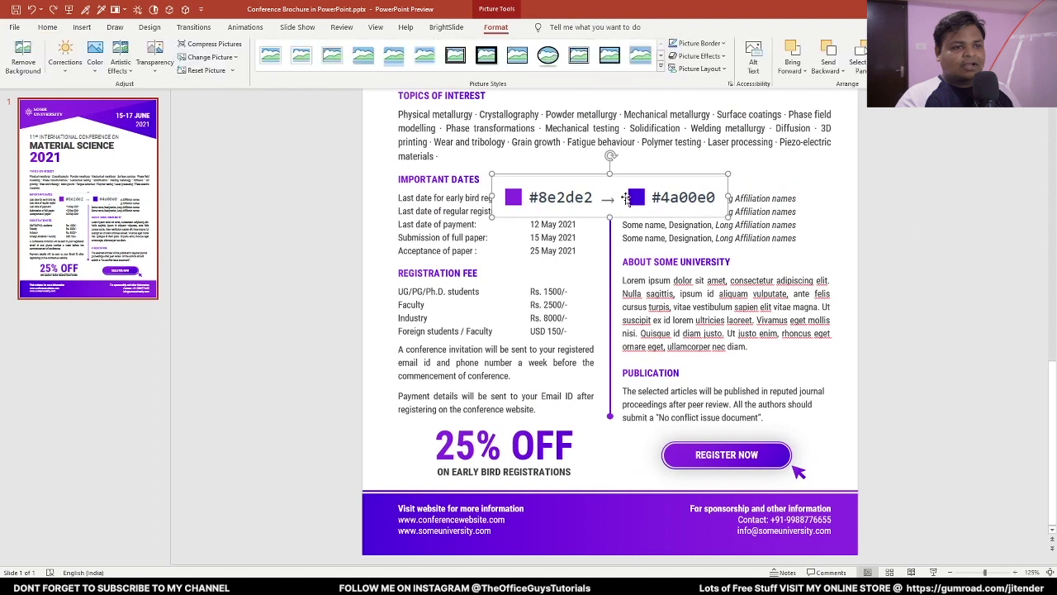
drag(626, 196, 993, 200)
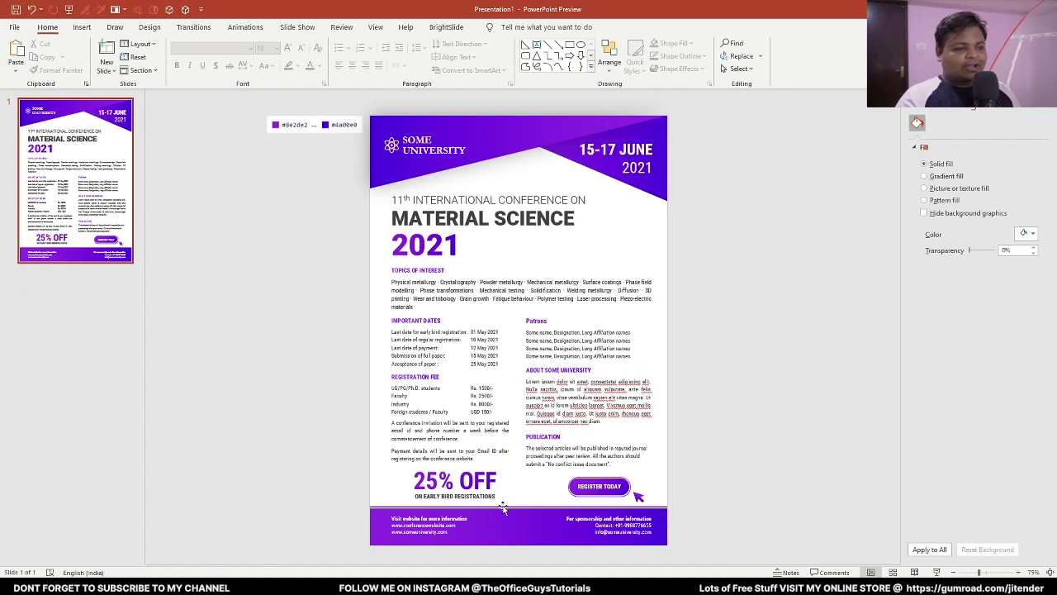
Duplicate the footer's gradient line and turn the copy into a vertical divider between the two body columns, from Important Dates down to Publication
drag(505, 505, 500, 325)
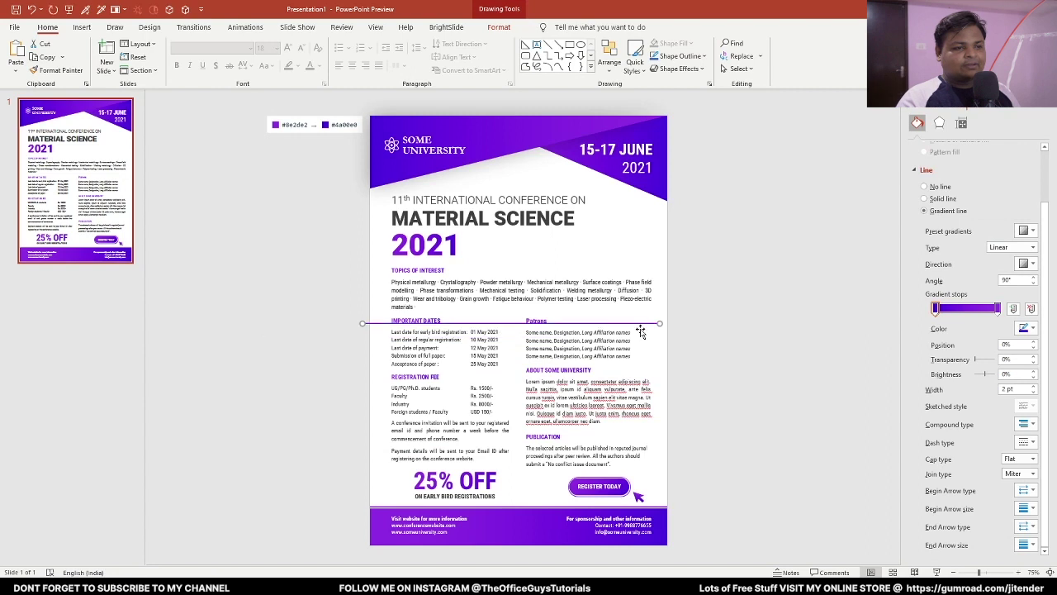
drag(662, 323, 518, 464)
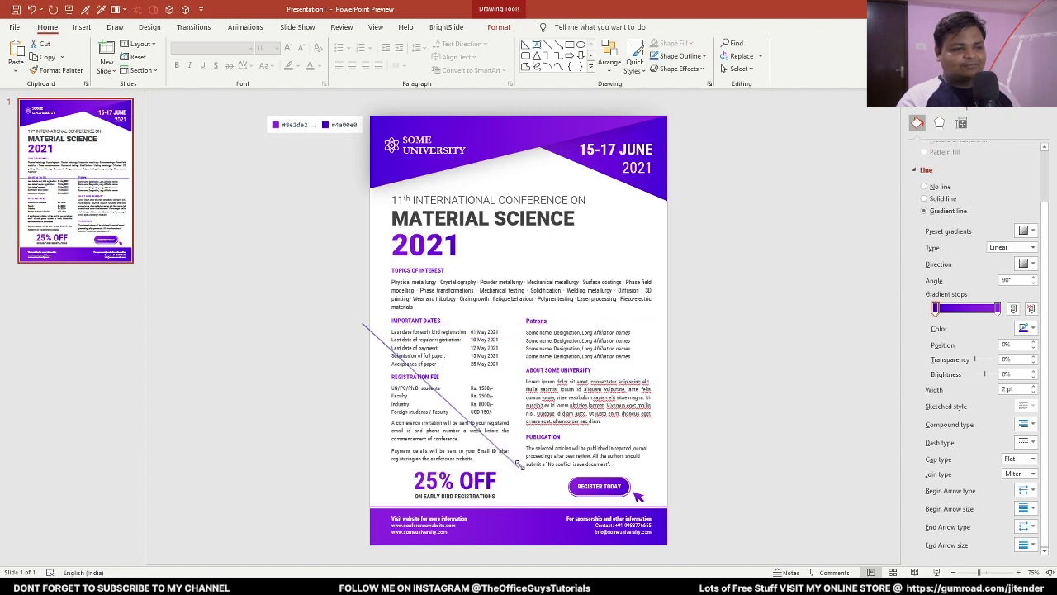
drag(361, 323, 515, 353)
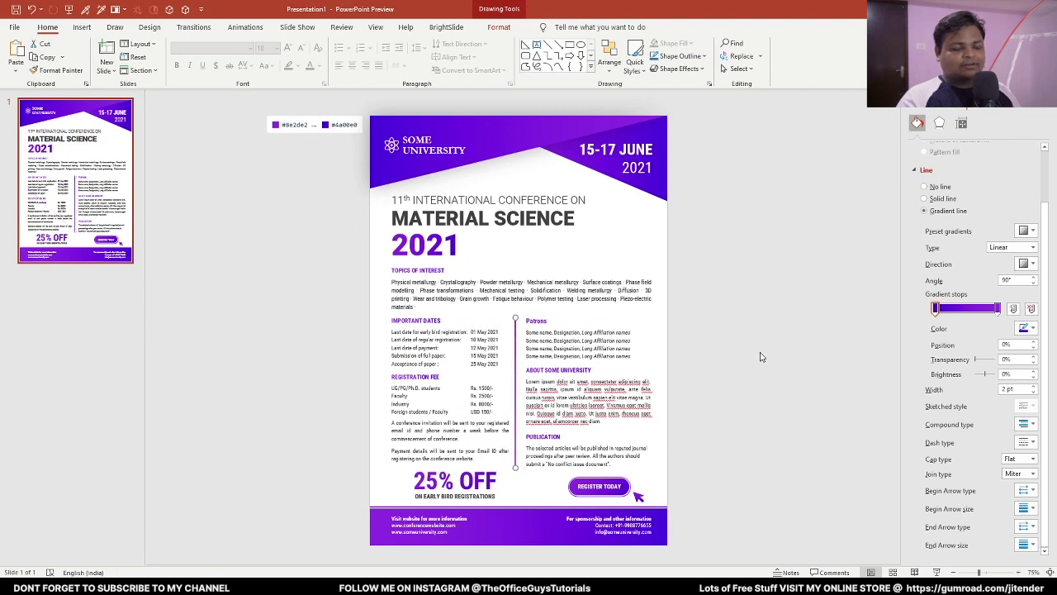
click(754, 357)
click(514, 341)
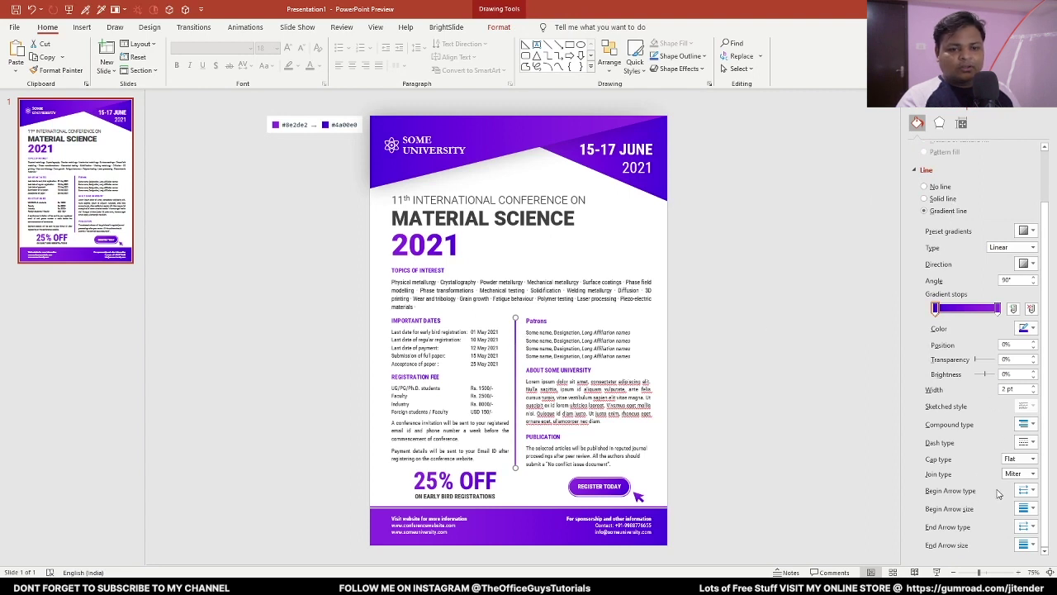
Give the vertical divider line oval arrowheads at its beginning and end
click(1026, 490)
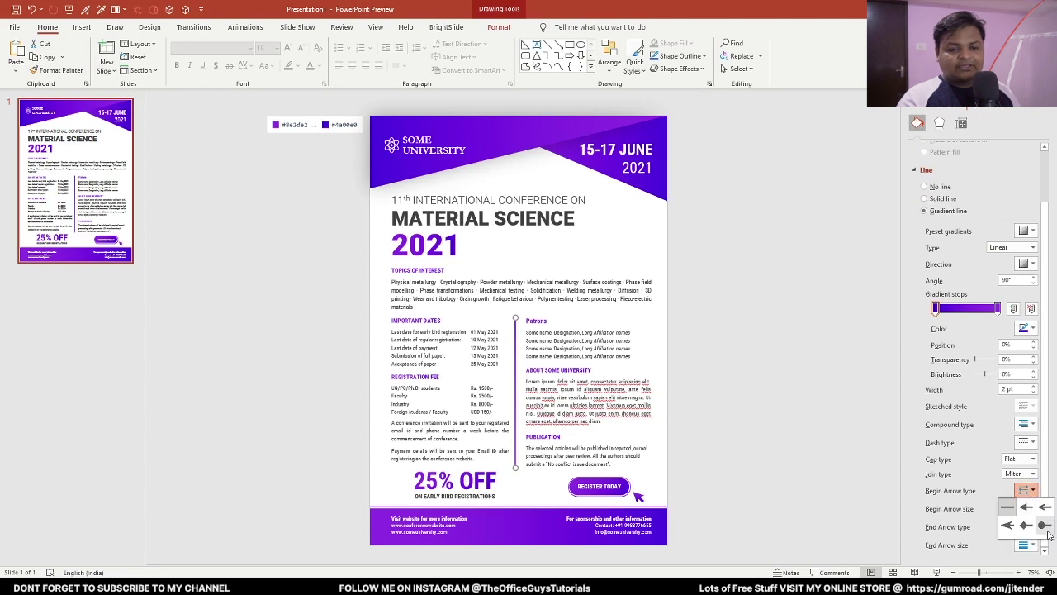
click(1045, 529)
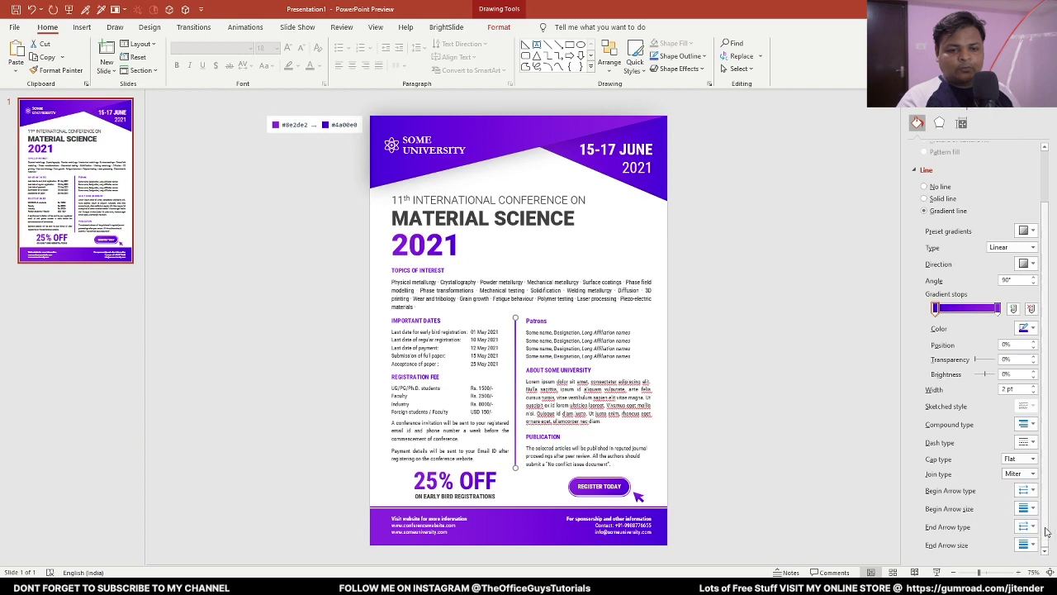
click(1027, 527)
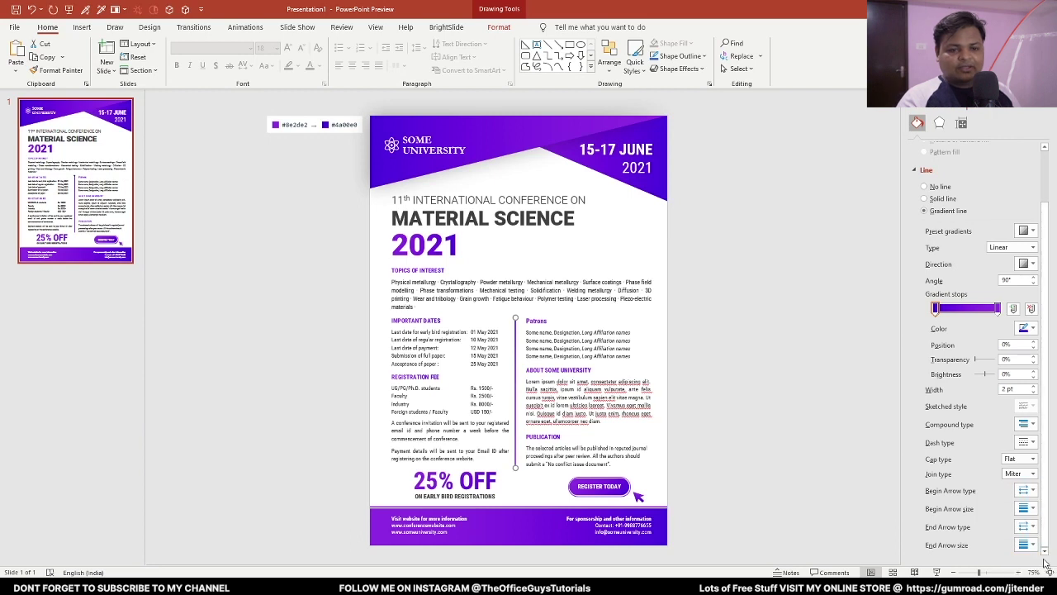
click(831, 383)
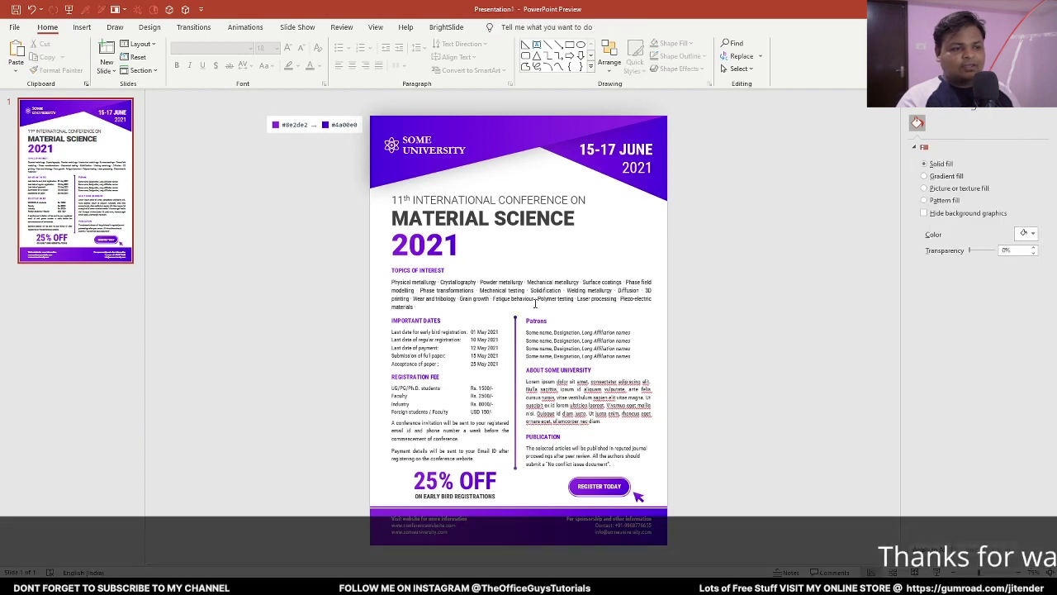
scroll(516, 376, up, 5)
scroll(512, 296, down, 1)
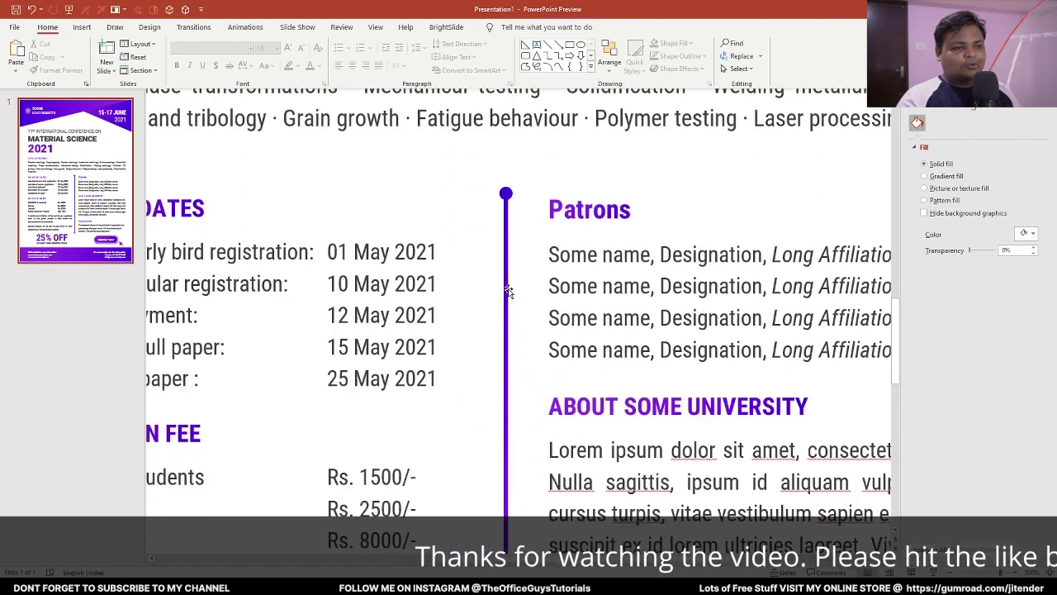